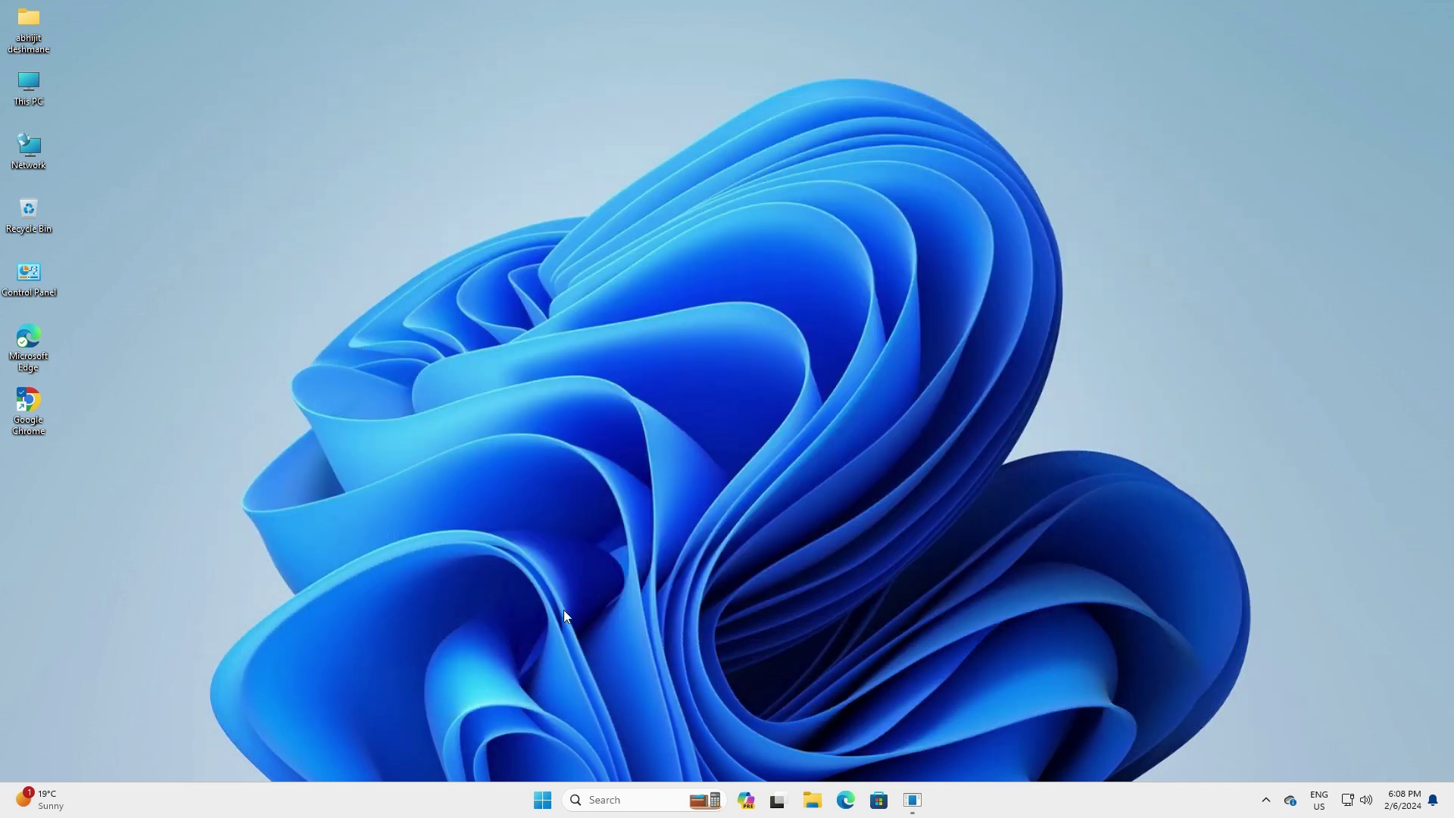
# Bring up Chrome and highlight parts of the 'canon printer lbp3300 driver' query.
pyautogui.click(914, 797)
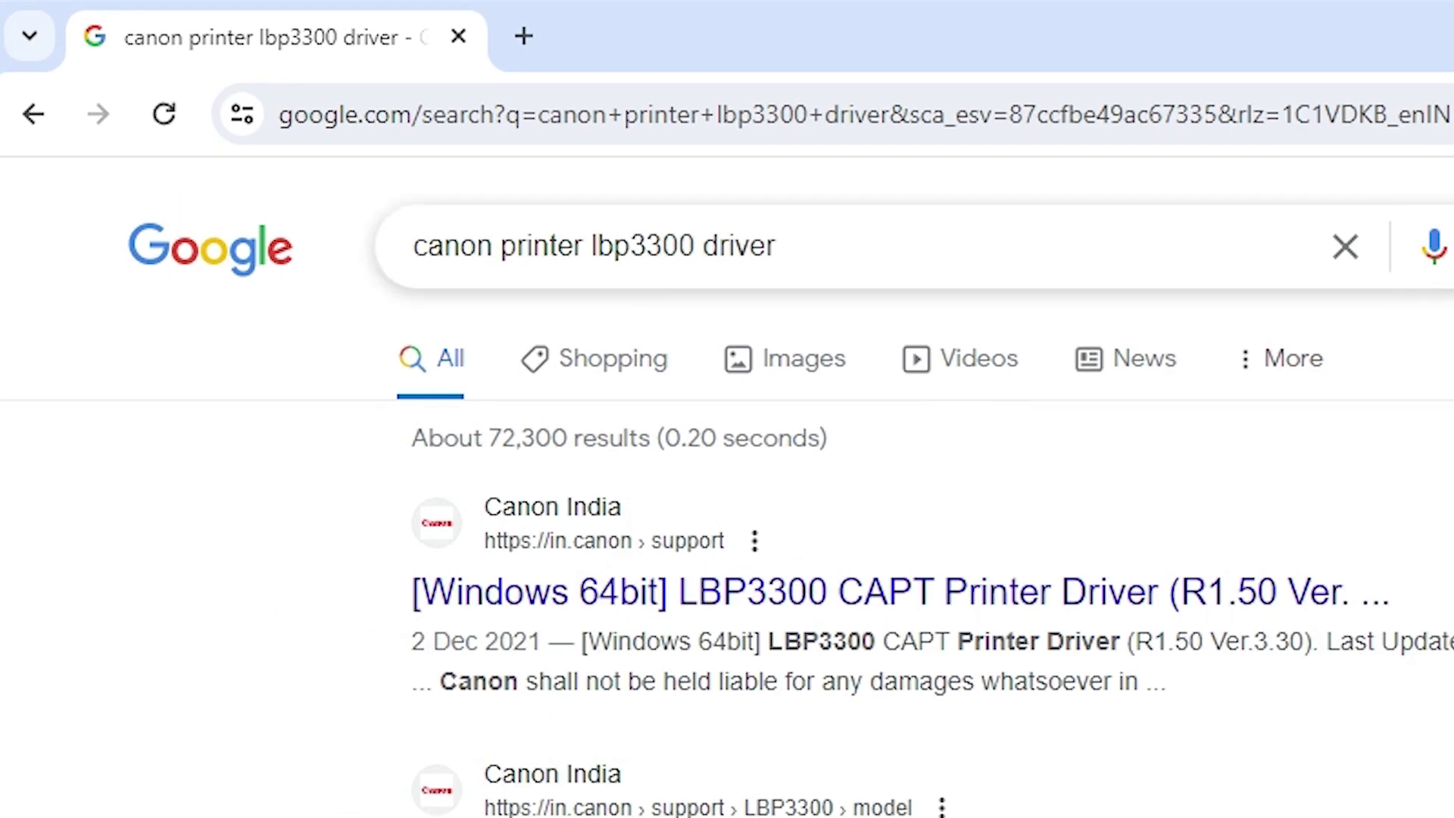
pyautogui.moveTo(582, 245); pyautogui.dragTo(386, 272)
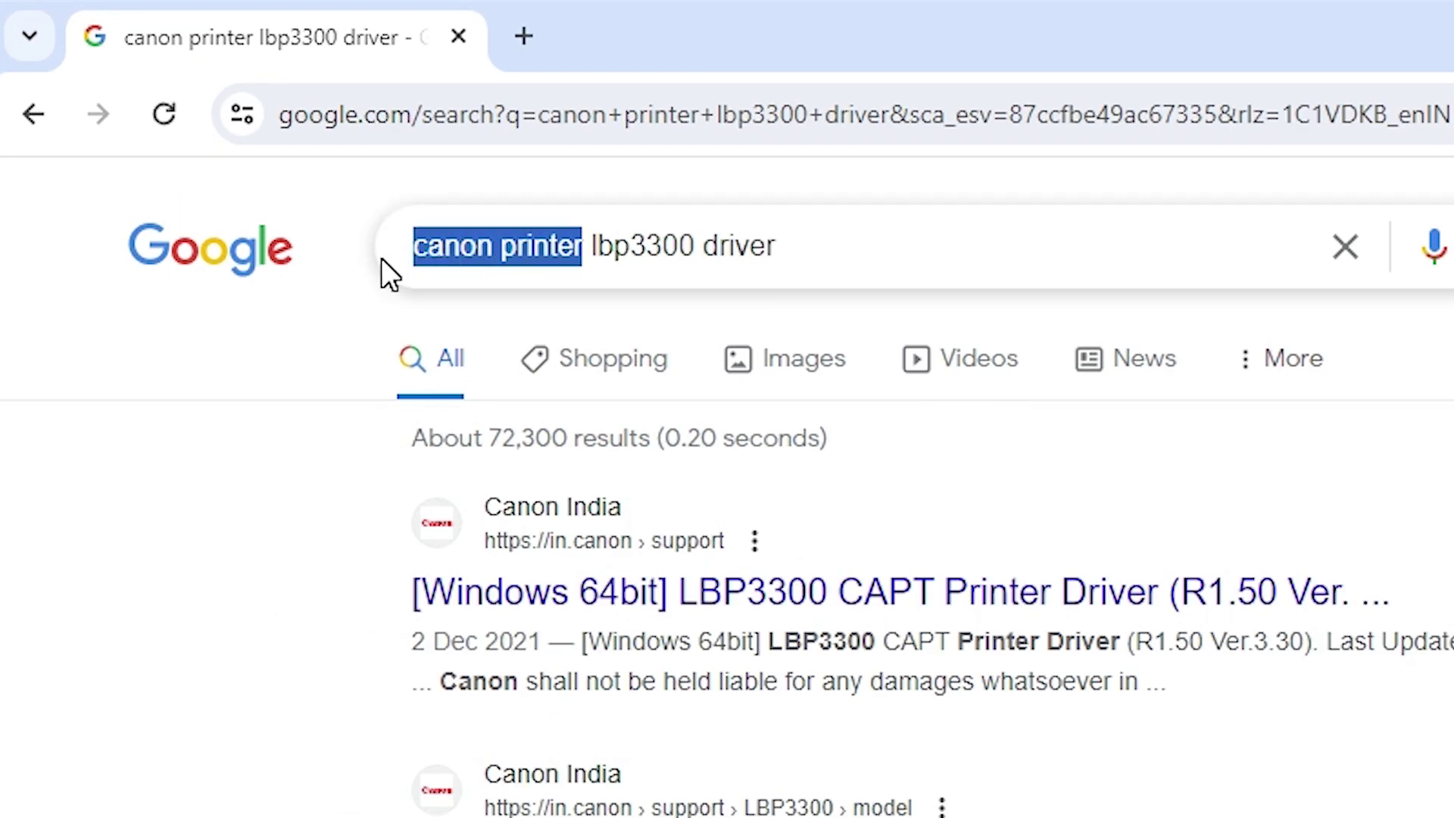
pyautogui.click(629, 245)
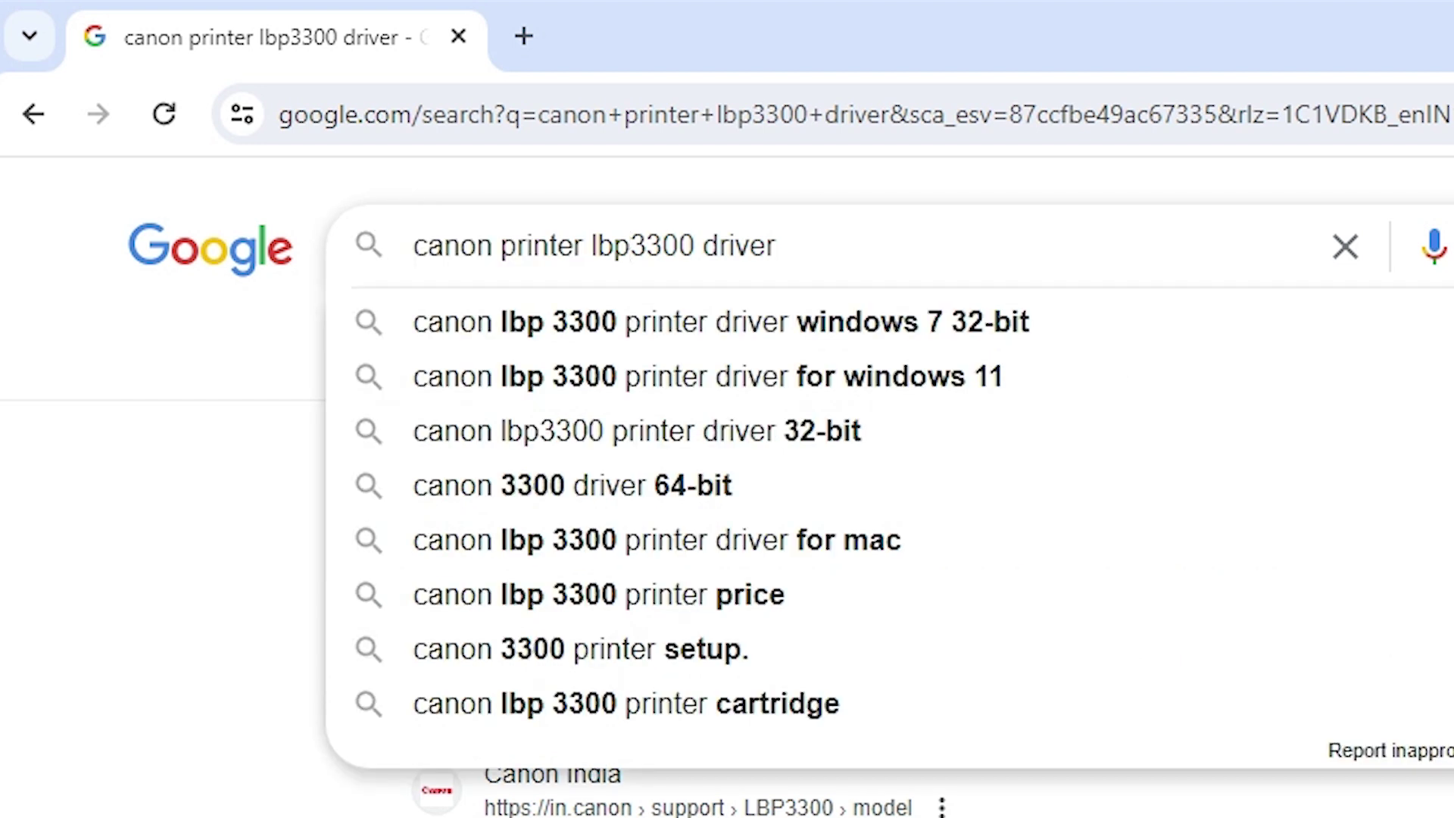
pyautogui.hotkey('shift', 'Right')
pyautogui.hotkey('shift', 'Right')
pyautogui.hotkey('shift', 'Right')
pyautogui.hotkey('shift', 'Right')
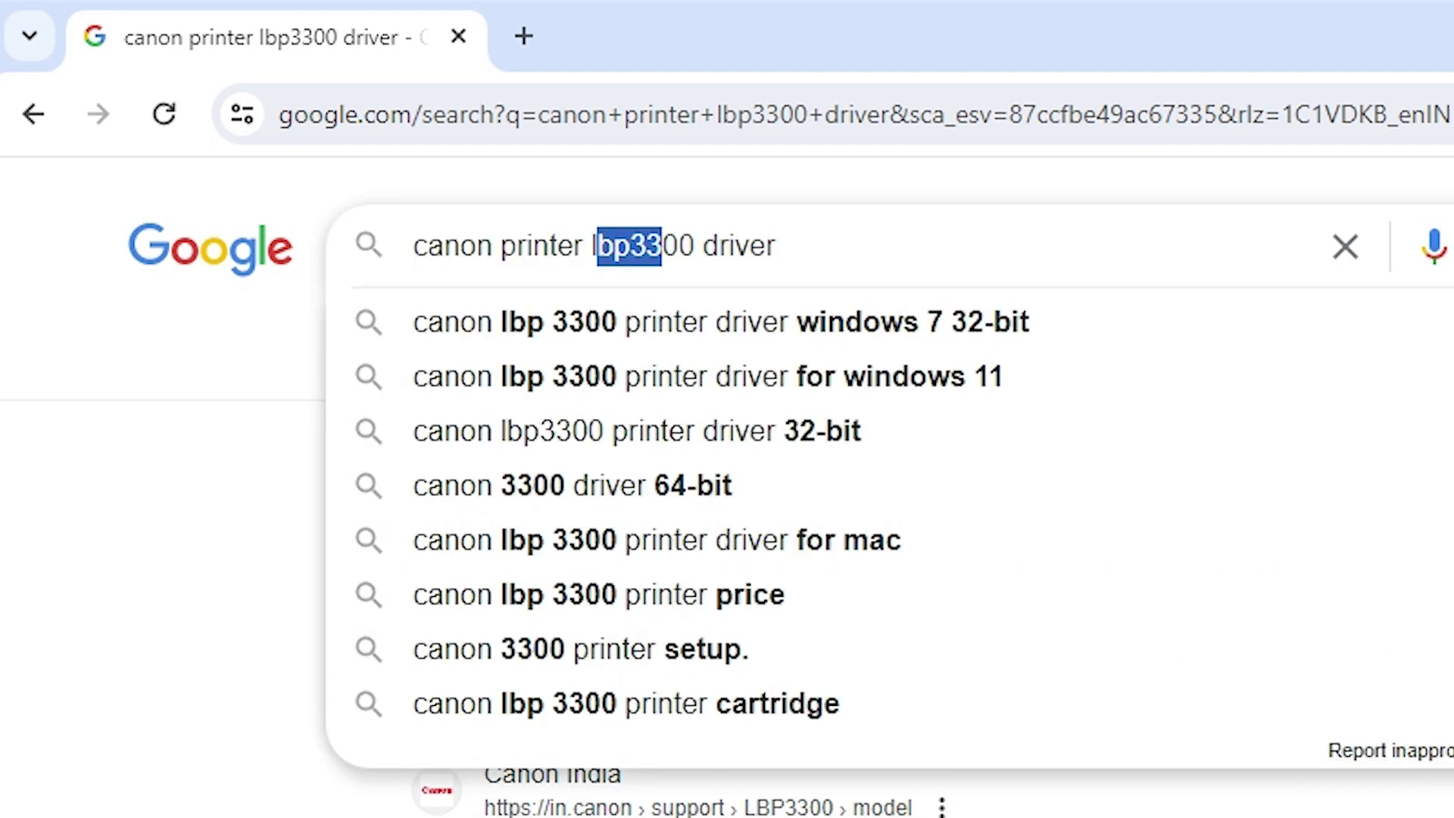
pyautogui.press('Left')
pyautogui.press('Left')
pyautogui.press('Left')
pyautogui.hotkey('shift', 'Right')
pyautogui.hotkey('shift', 'Right')
pyautogui.hotkey('shift', 'Right')
pyautogui.hotkey('shift', 'Right')
pyautogui.hotkey('shift', 'Right')
pyautogui.hotkey('shift', 'Right')
pyautogui.hotkey('shift', 'Right')
pyautogui.hotkey('shift', 'Right')
pyautogui.hotkey('shift', 'Right')
pyautogui.press('End')
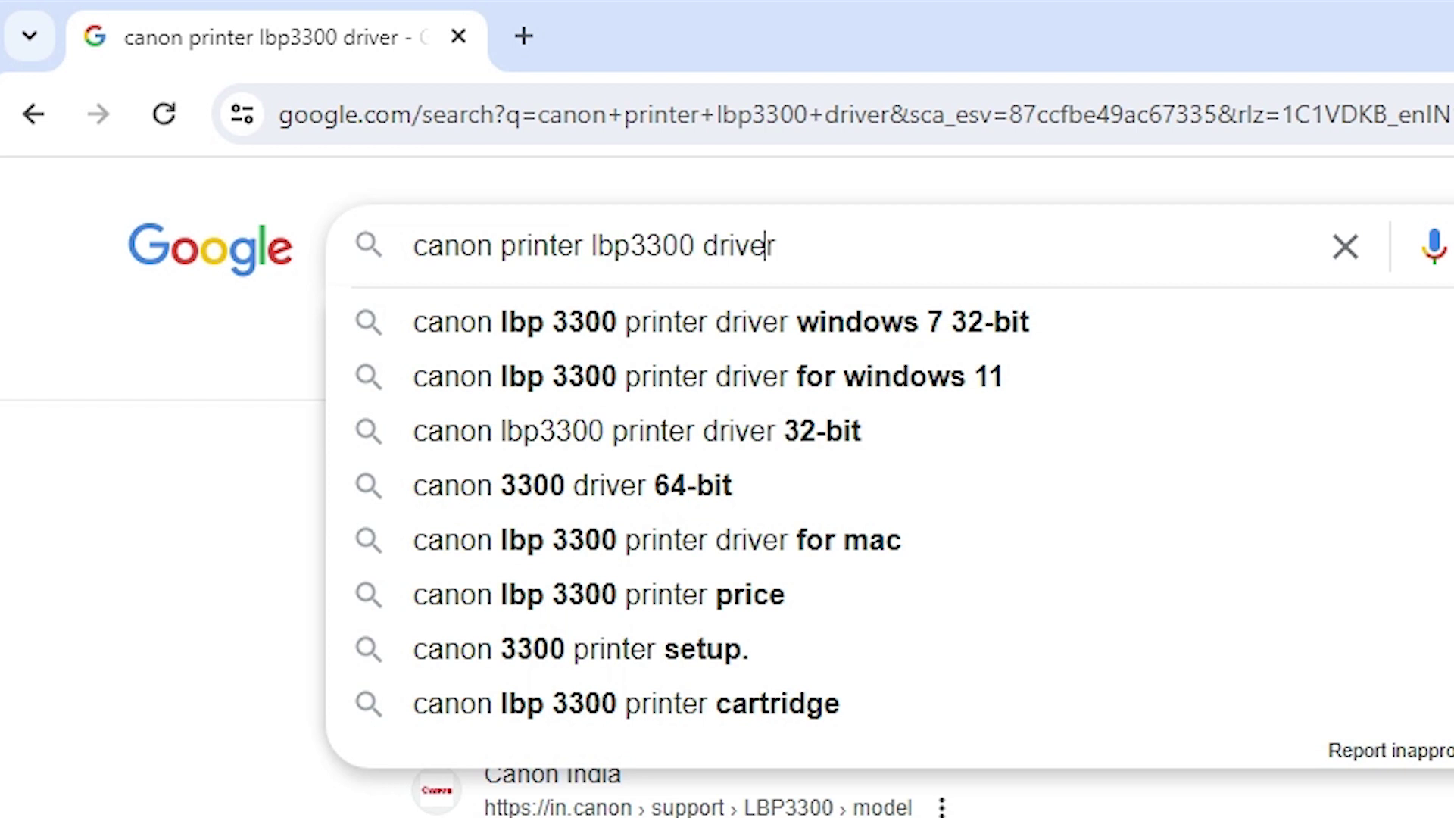
pyautogui.hotkey('ctrl', 'shift', 'Left')
pyautogui.press('Right')
# Select the query's start and 'lbp3300', then rerun the 'canon printer lbp3300 driver' search.
pyautogui.press('Home')
pyautogui.hotkey('shift', 'Right')
pyautogui.hotkey('shift', 'Right')
pyautogui.hotkey('shift', 'Right')
pyautogui.hotkey('shift', 'Right')
pyautogui.hotkey('shift', 'Right')
pyautogui.hotkey('shift', 'Right')
pyautogui.hotkey('shift', 'Right')
pyautogui.hotkey('shift', 'Right')
pyautogui.hotkey('shift', 'Right')
pyautogui.hotkey('shift', 'Right')
pyautogui.hotkey('shift', 'Right')
pyautogui.hotkey('shift', 'Right')
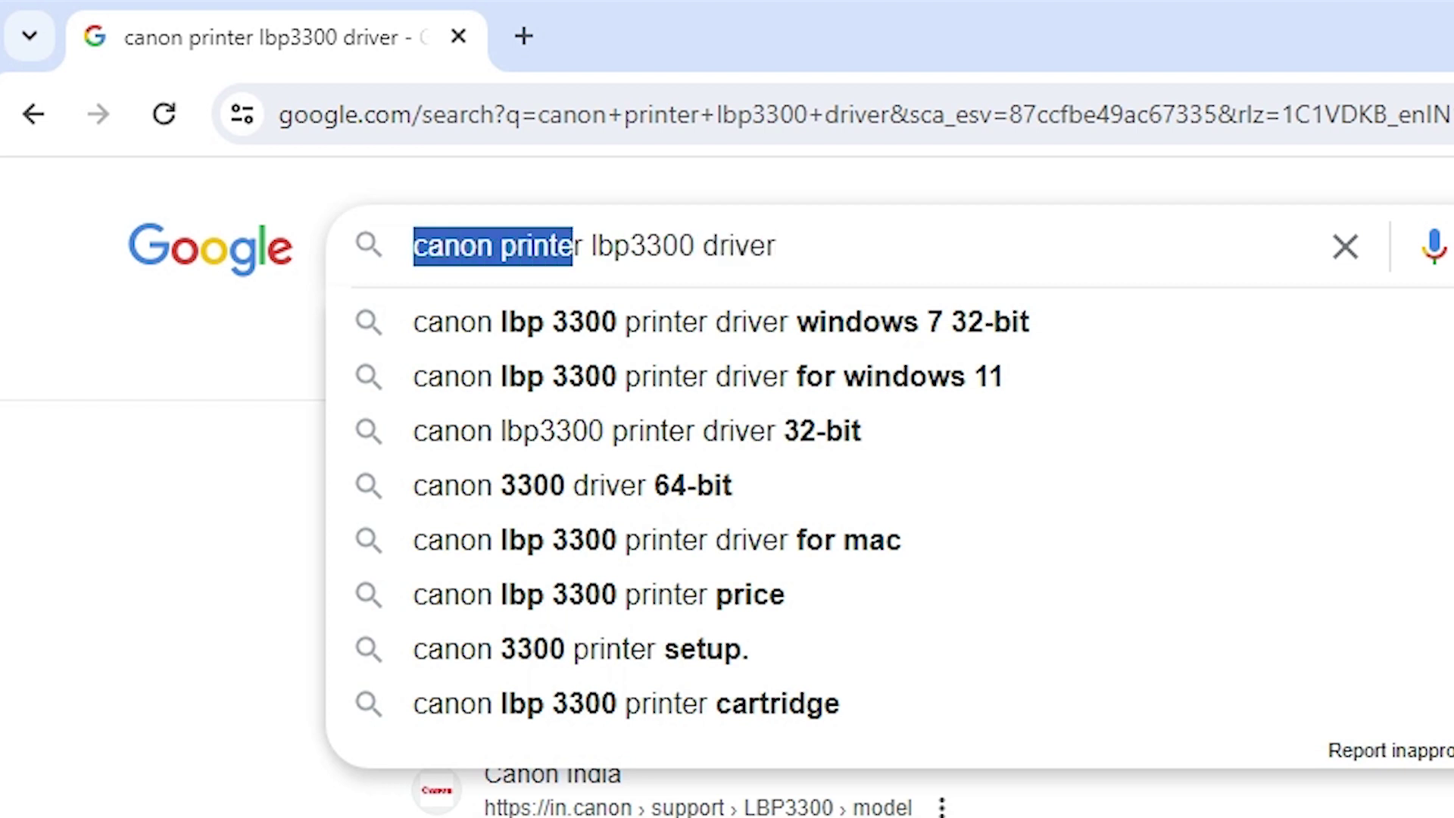
pyautogui.hotkey('ctrl', 'Right')
pyautogui.hotkey('shift', 'Right')
pyautogui.hotkey('shift', 'Right')
pyautogui.hotkey('shift', 'Right')
pyautogui.hotkey('shift', 'Right')
pyautogui.hotkey('shift', 'Right')
pyautogui.hotkey('shift', 'Right')
pyautogui.hotkey('shift', 'Right')
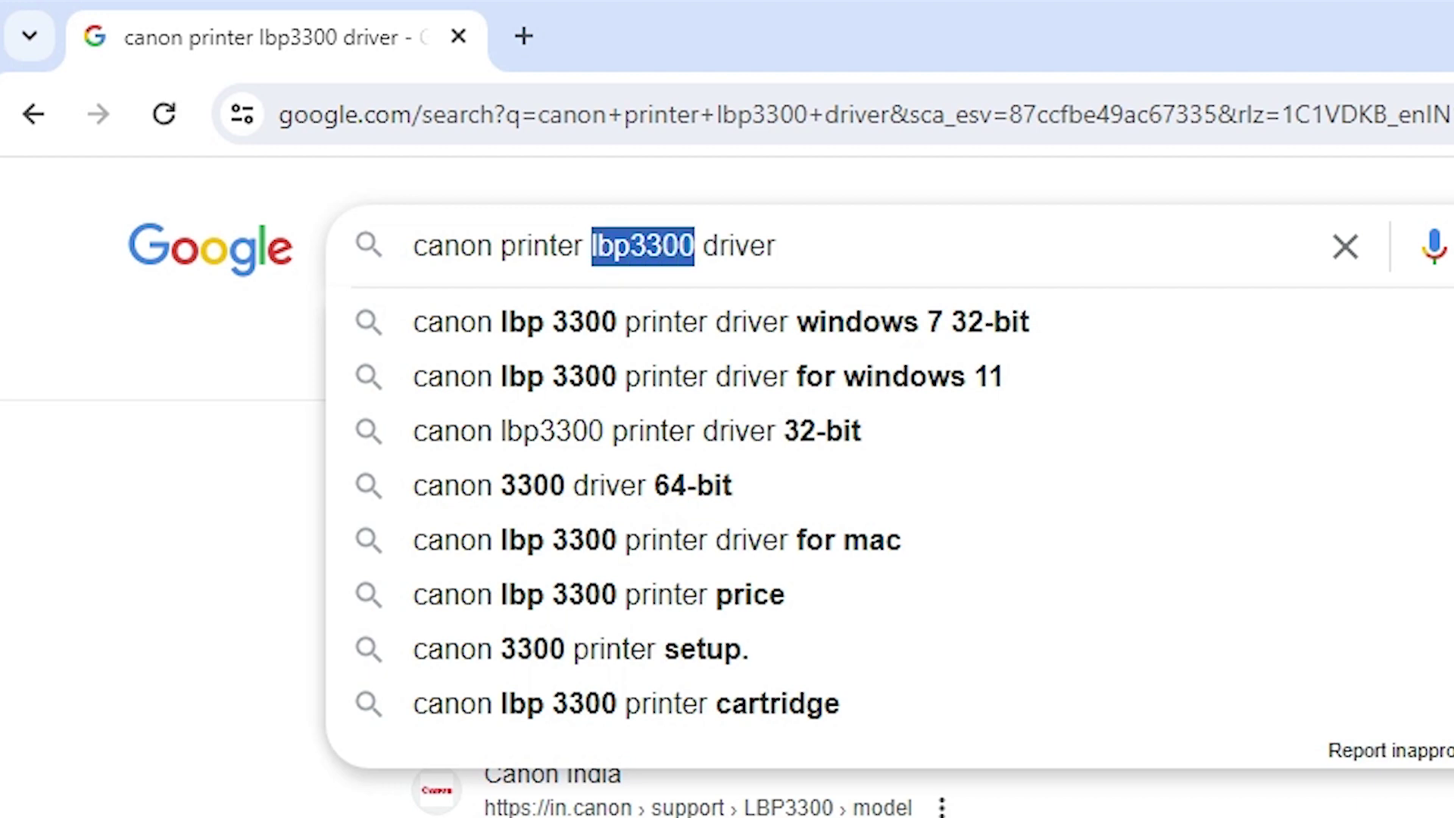
pyautogui.press('Right')
pyautogui.press('Right')
pyautogui.press('Right')
pyautogui.hotkey('shift', 'Right')
pyautogui.press('Return')
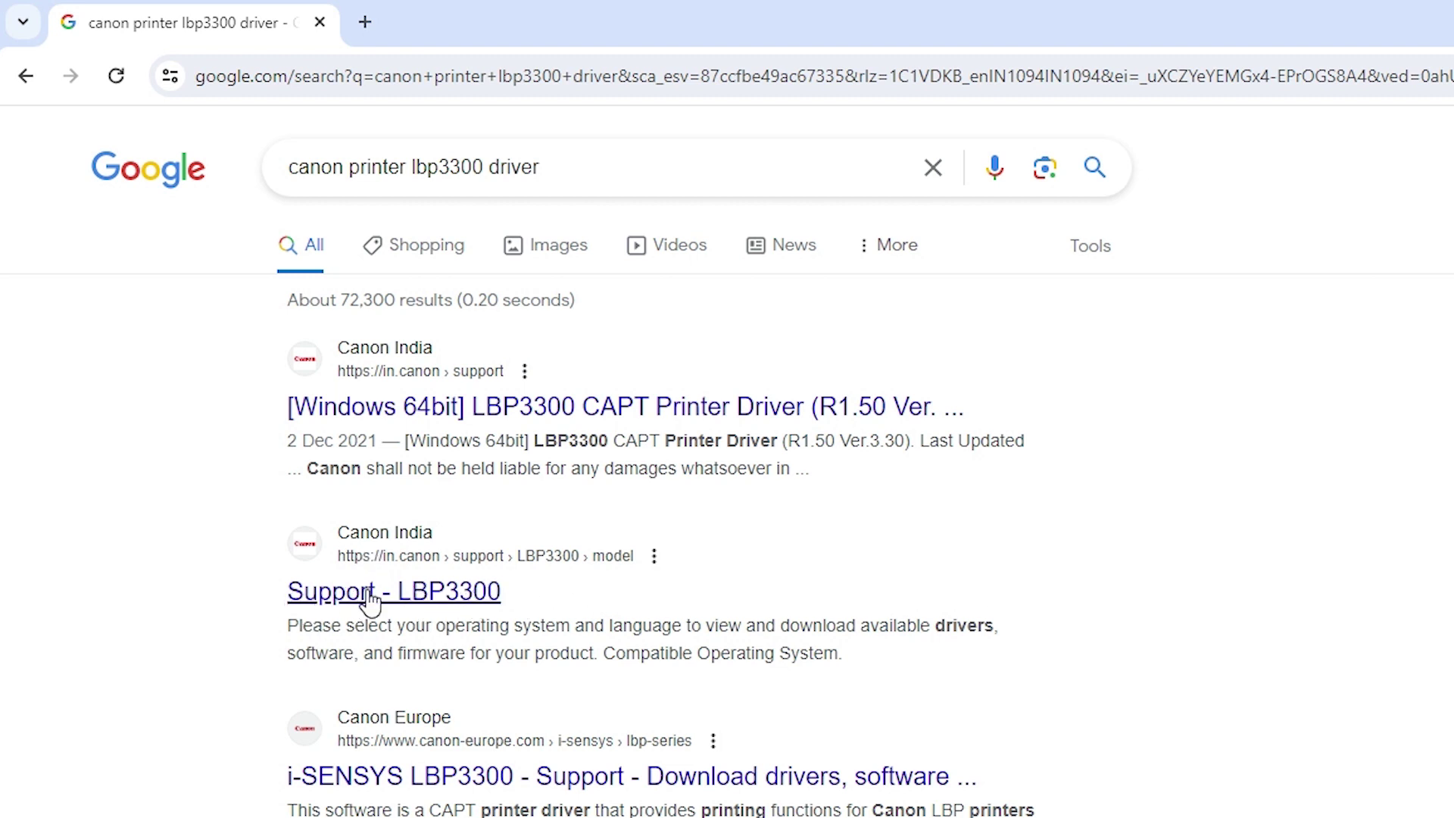
# Open the 'Support - LBP3300' result in a new tab and switch to it.
pyautogui.rightClick(484, 604)
pyautogui.click(590, 614)
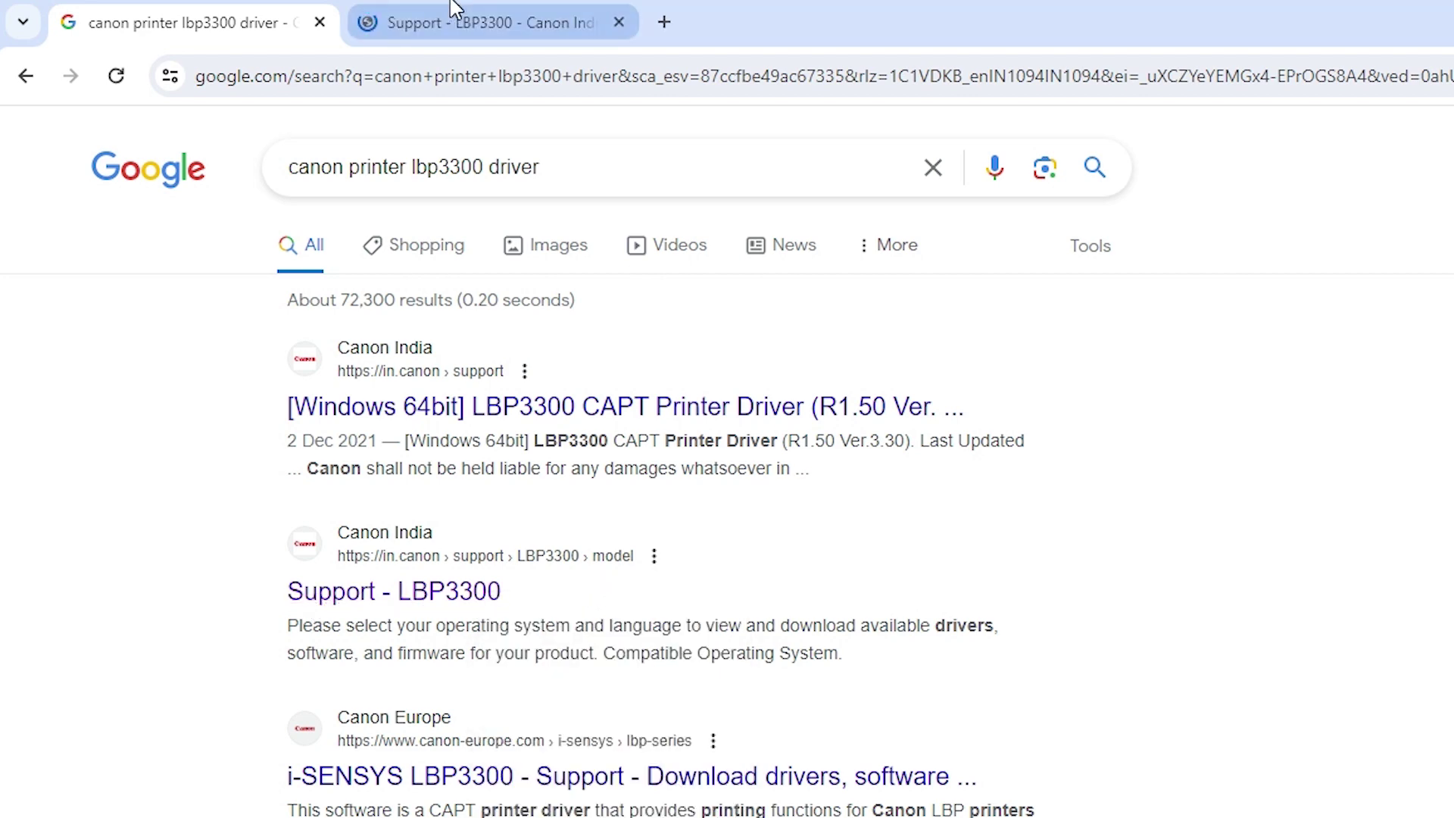
pyautogui.click(479, 16)
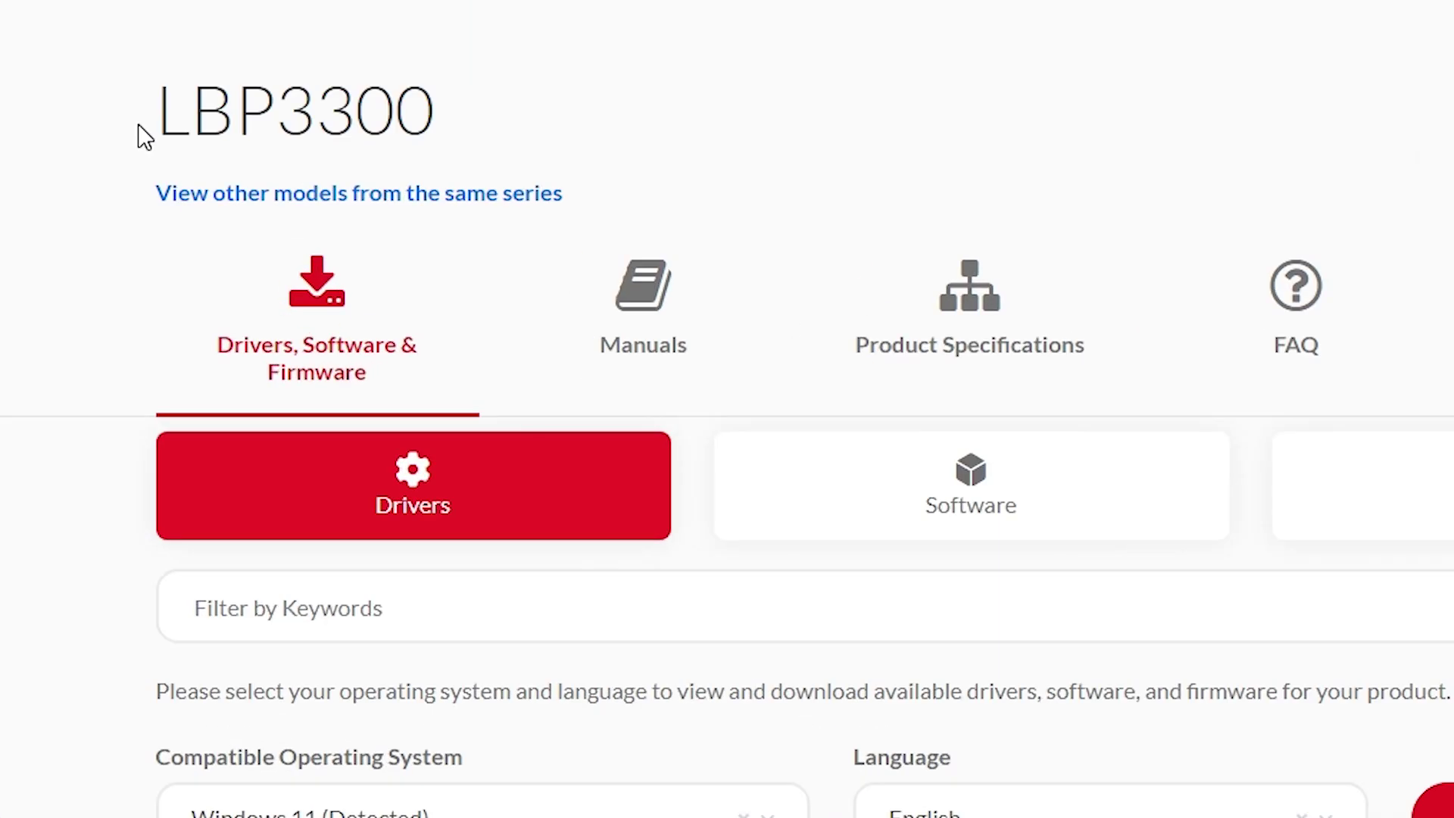
# Keep Windows 11 (Detected) to show the 11 MB 64-bit CAPT driver, then return to Google.
pyautogui.moveTo(280, 330); pyautogui.dragTo(437, 322)
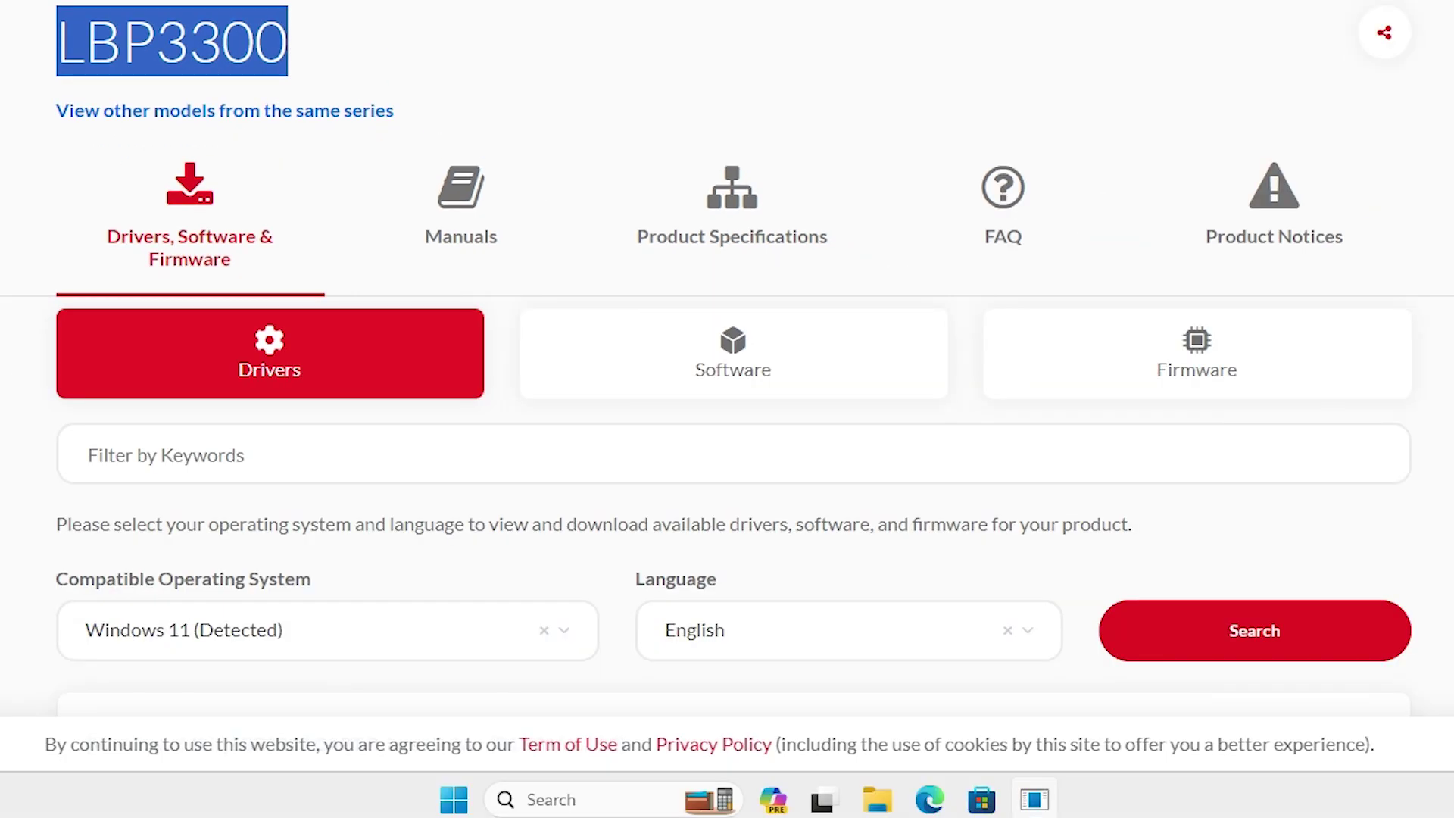
pyautogui.scroll(-3, 726, 378)
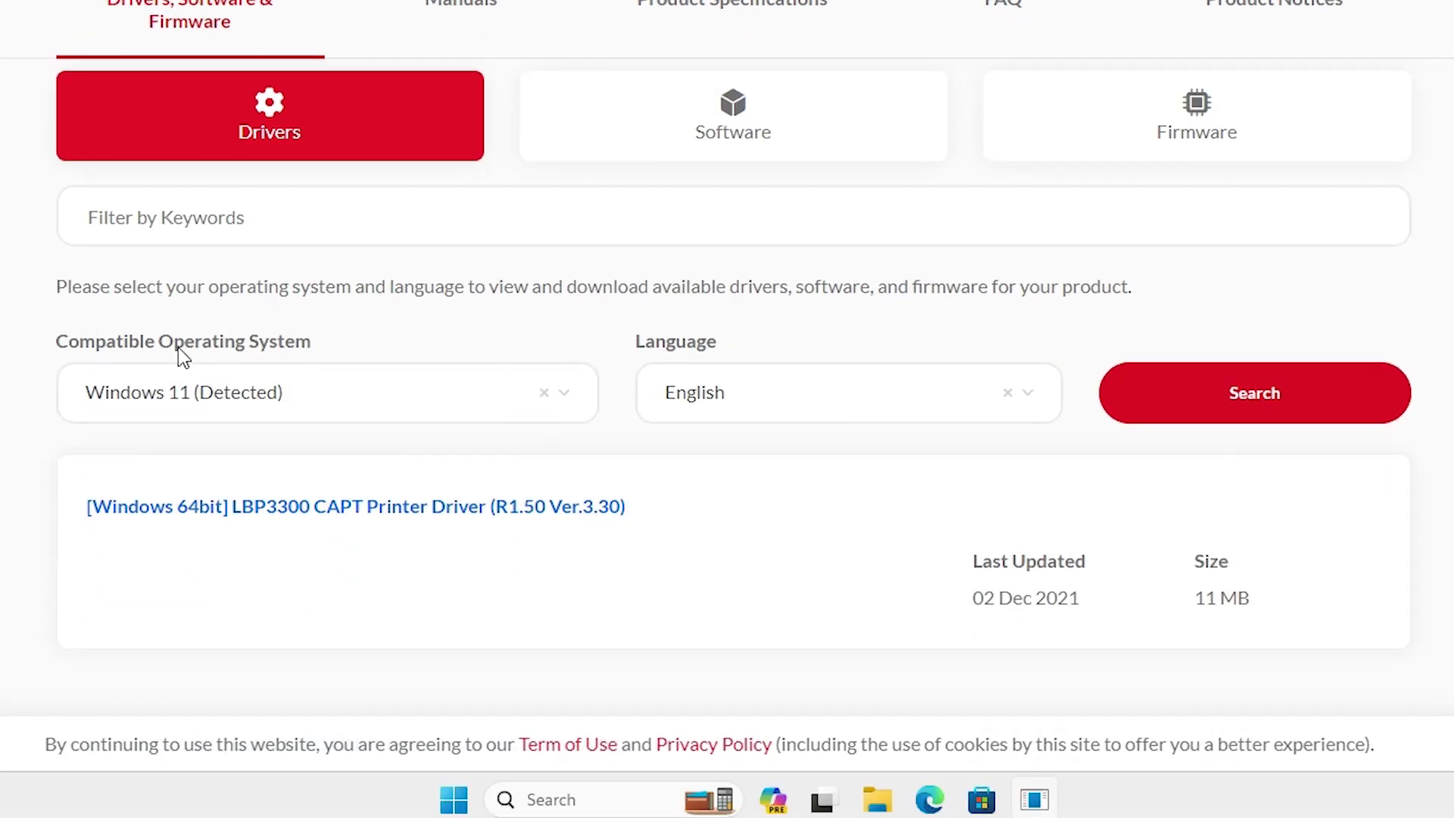
pyautogui.click(414, 417)
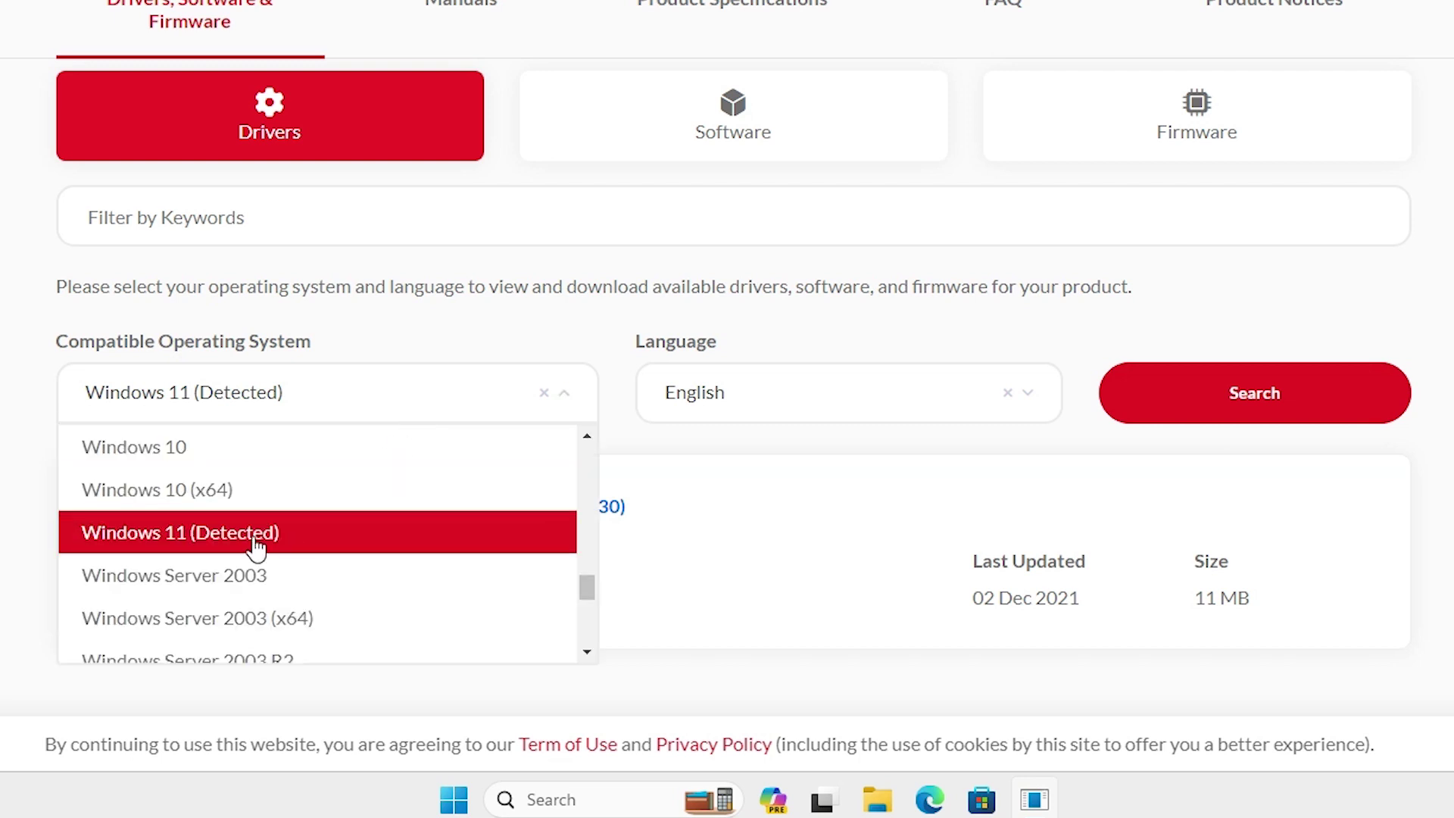
pyautogui.click(292, 549)
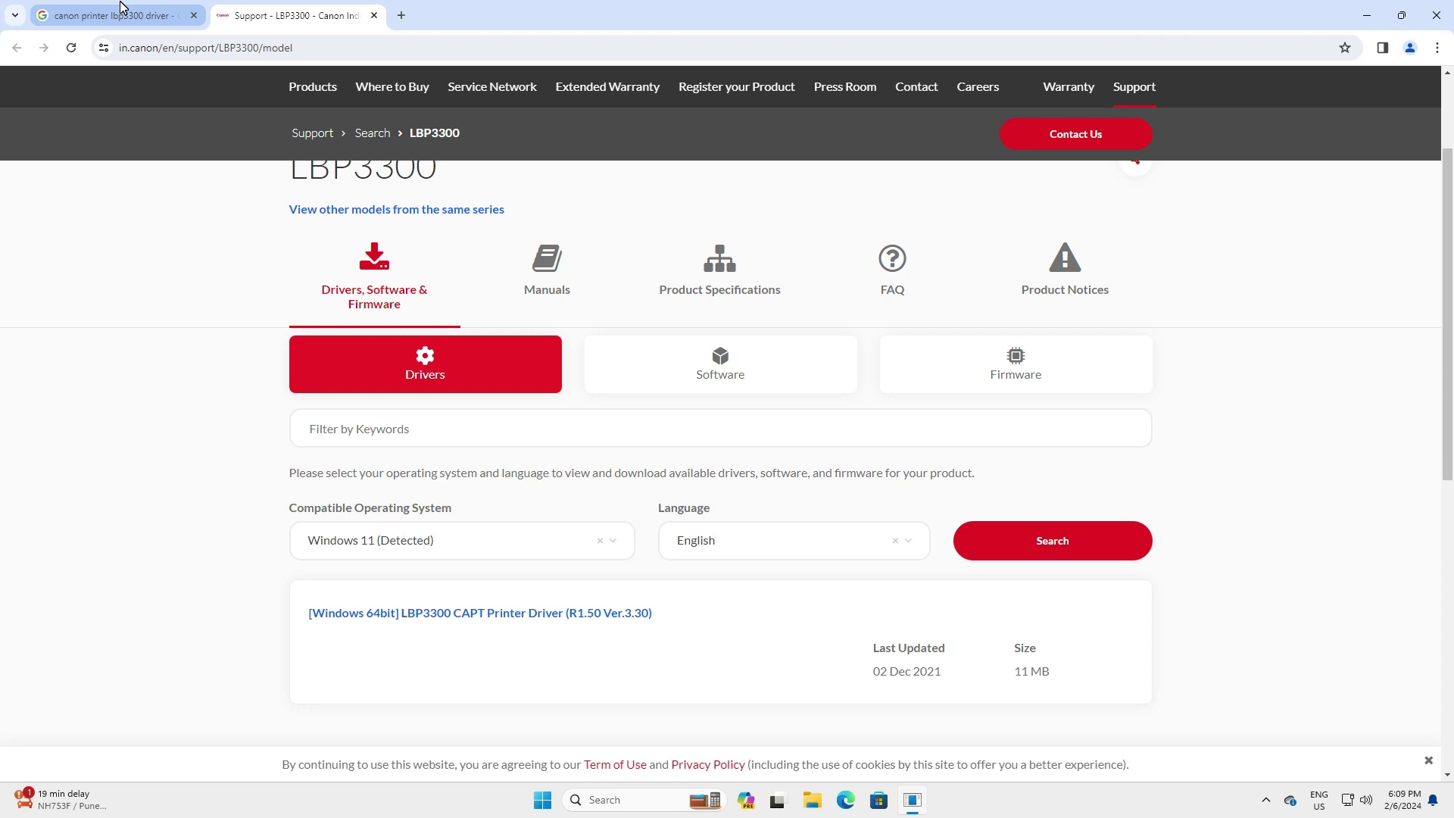
pyautogui.click(121, 11)
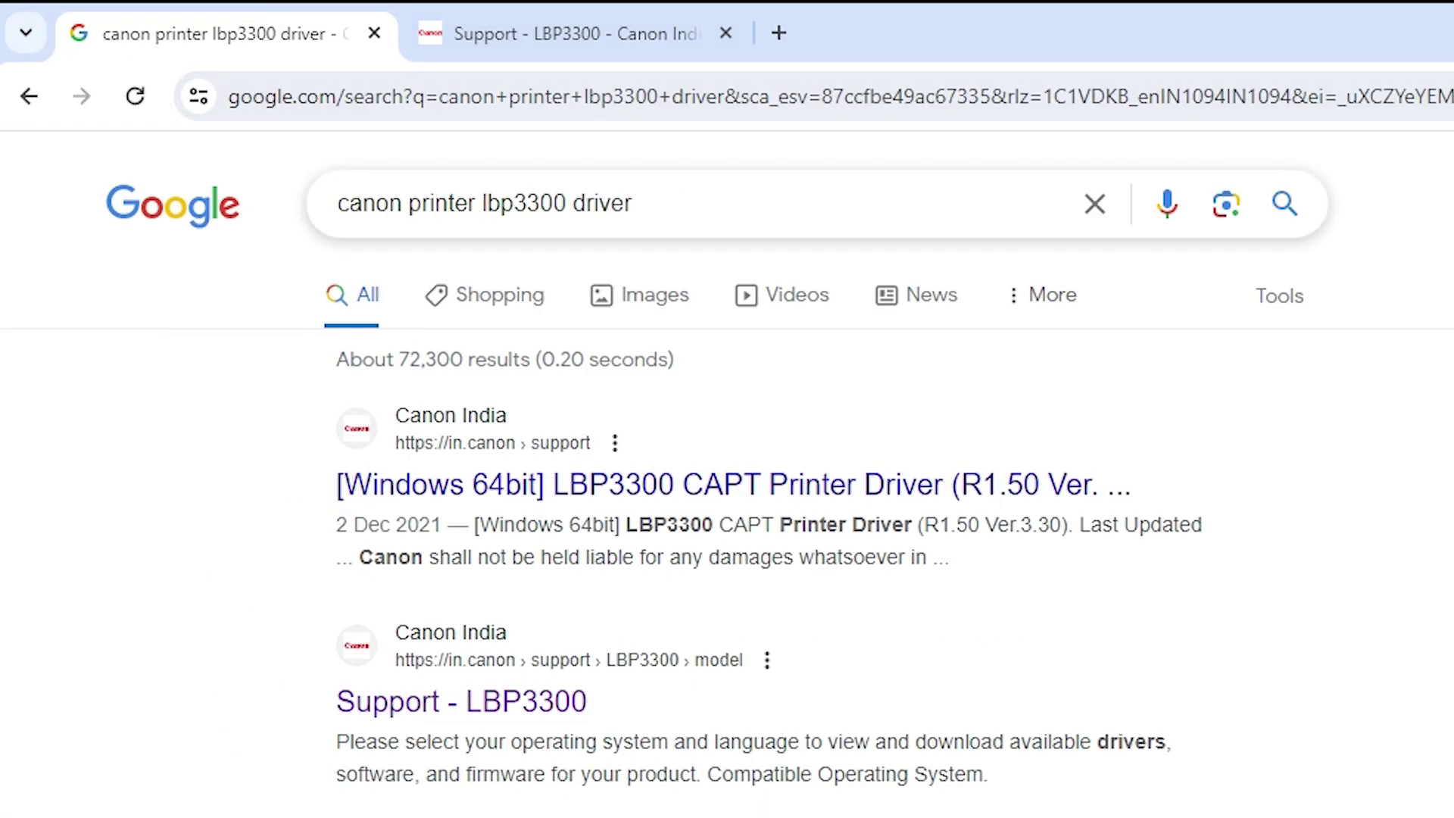
# Search 'canon printer driver' and open Canon India's Drivers, Software & Firmware in a new tab.
pyautogui.moveTo(483, 203); pyautogui.dragTo(566, 203)
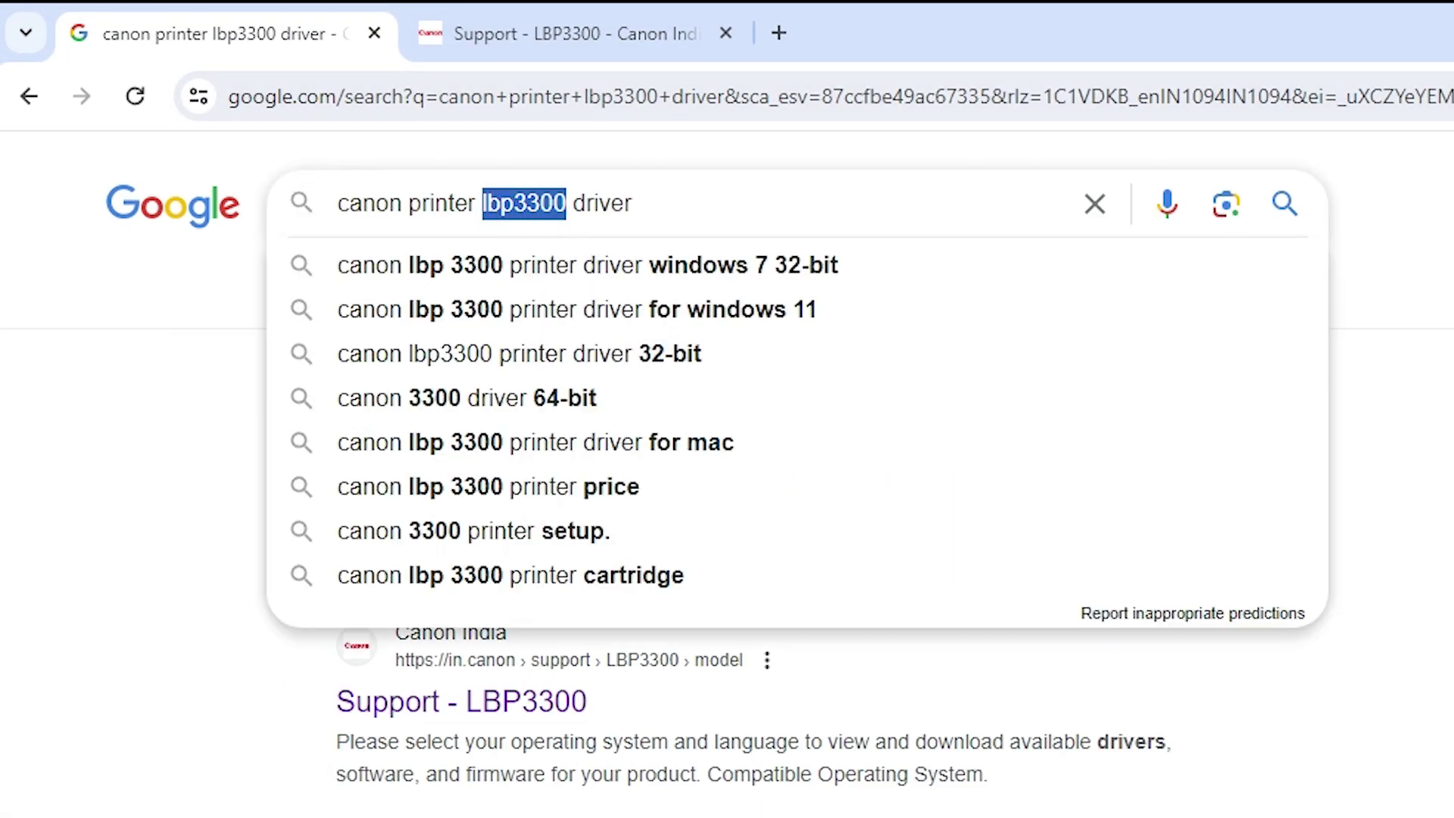
pyautogui.press('BackSpace')
pyautogui.press('BackSpace')
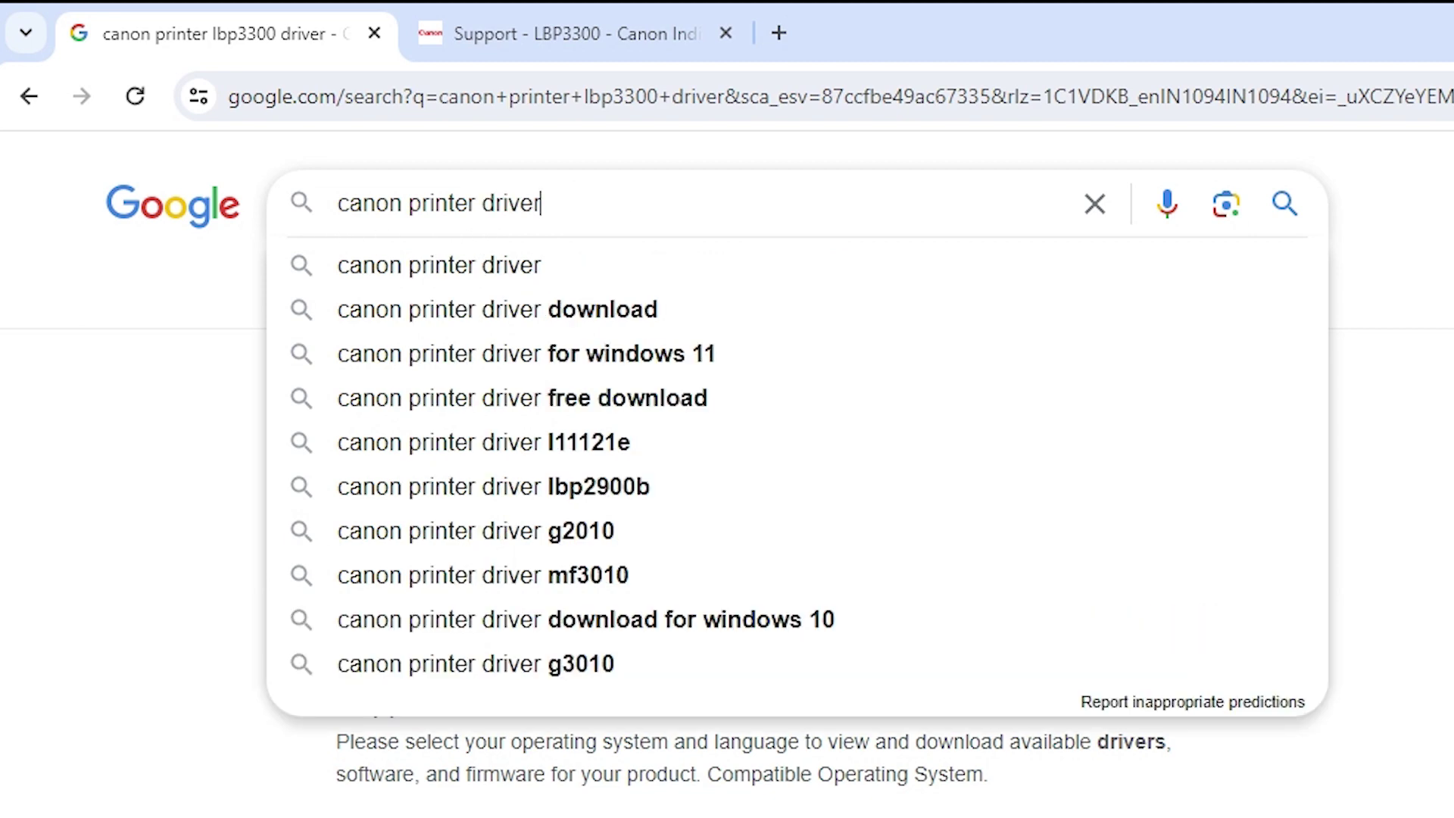
pyautogui.press('Return')
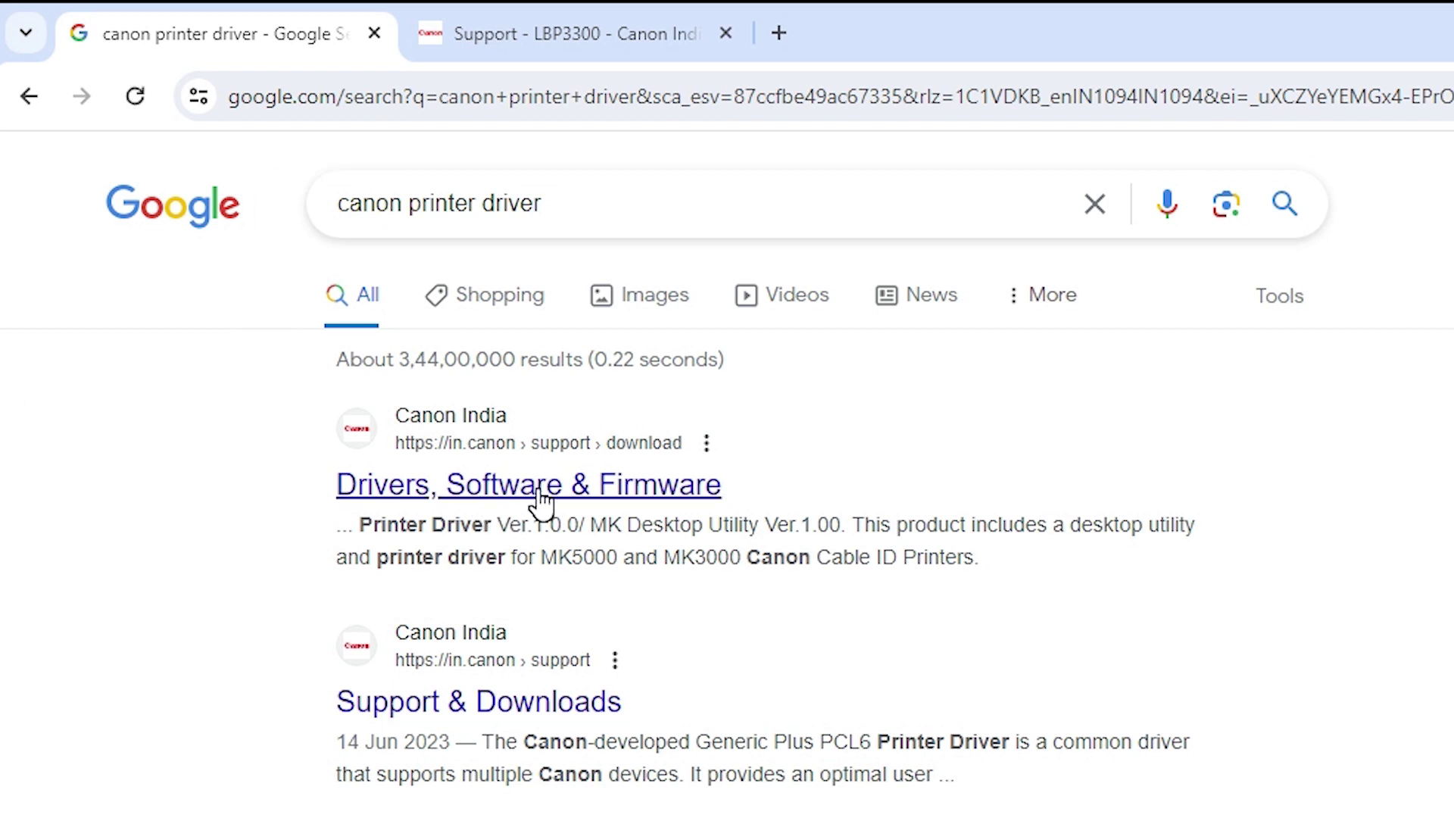
pyautogui.rightClick(651, 491)
pyautogui.click(744, 520)
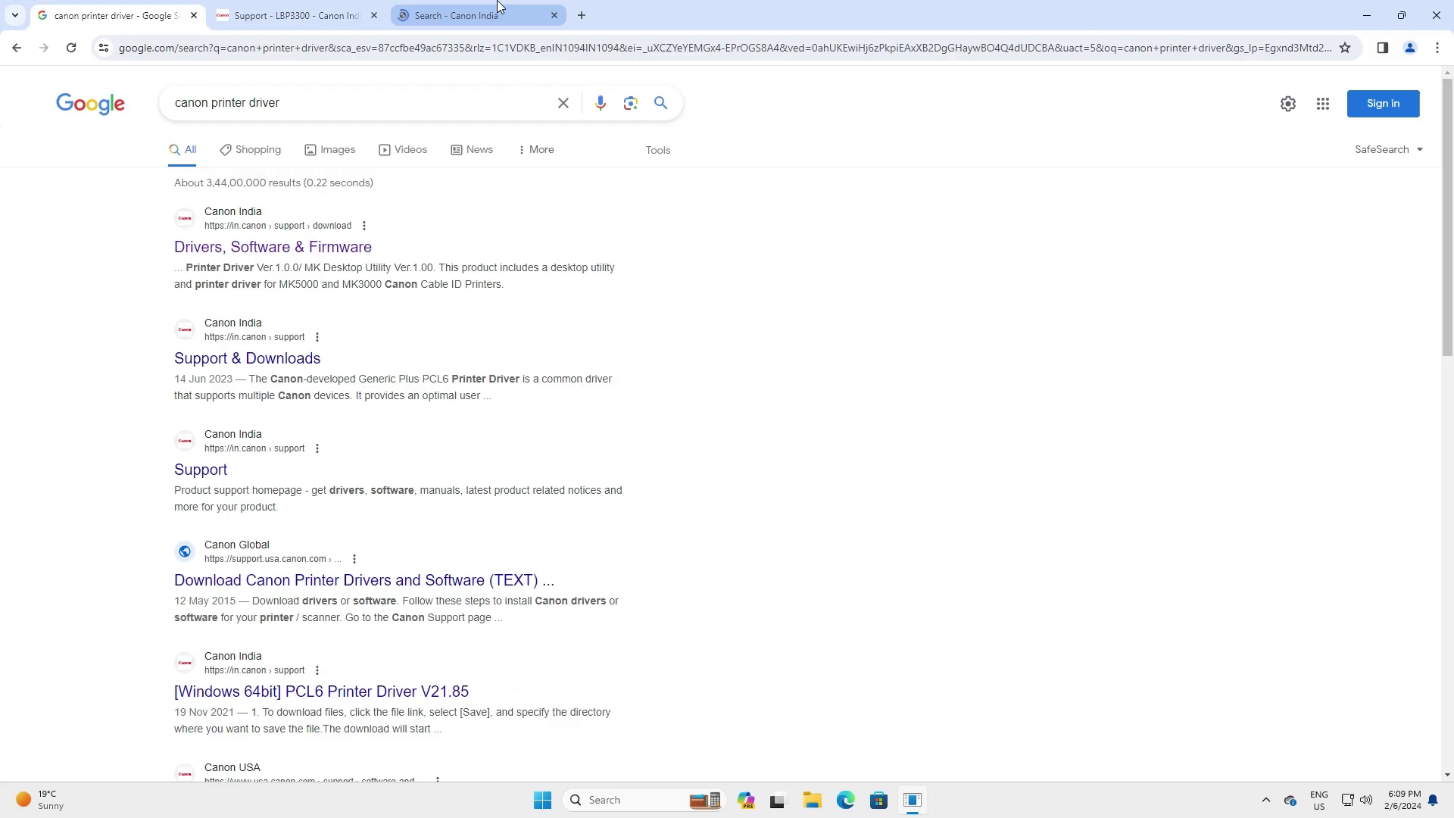
# On the Canon download tab, keep Windows 11 (Detected) as the operating system.
pyautogui.click(966, 16)
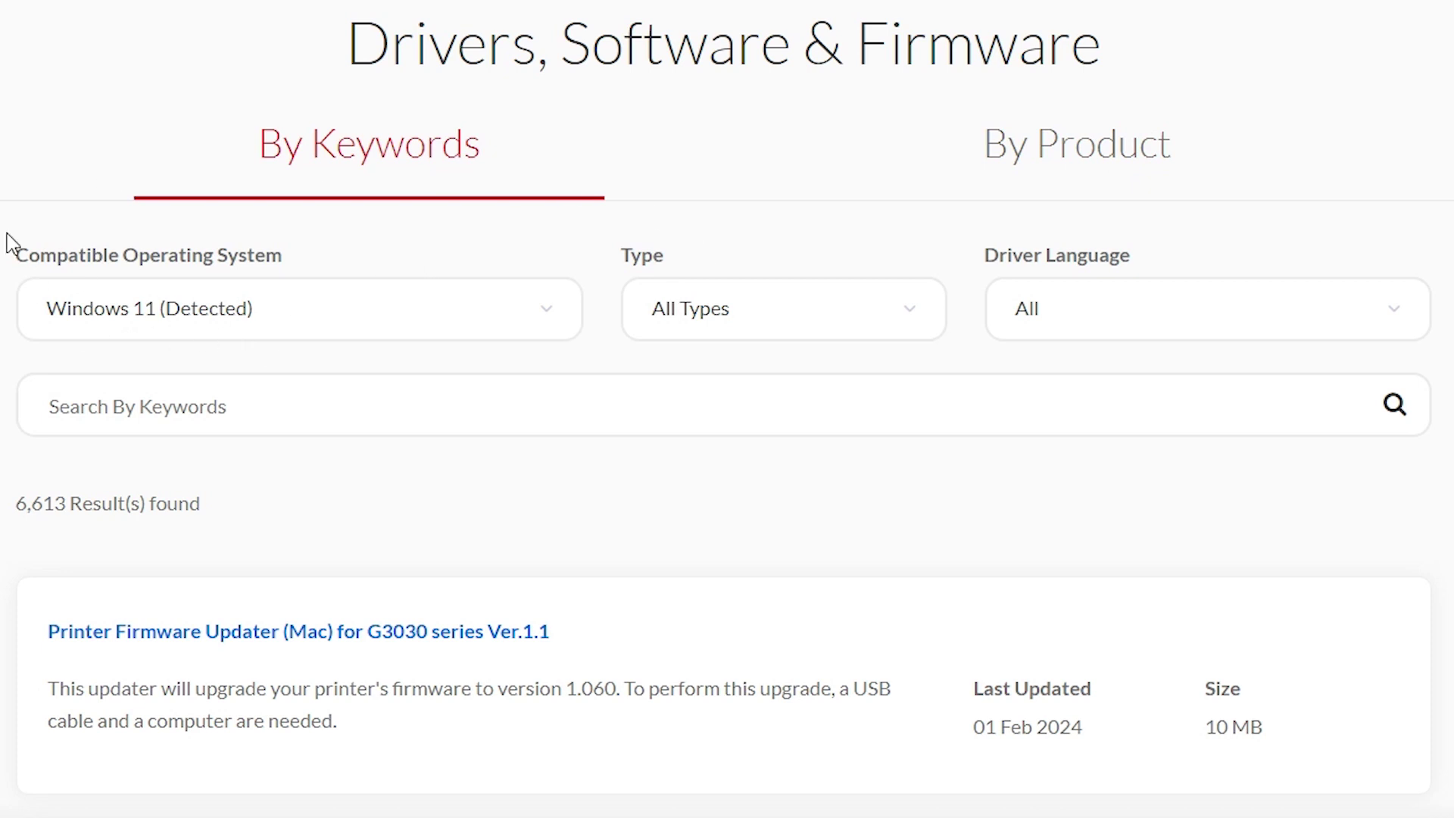
pyautogui.click(307, 333)
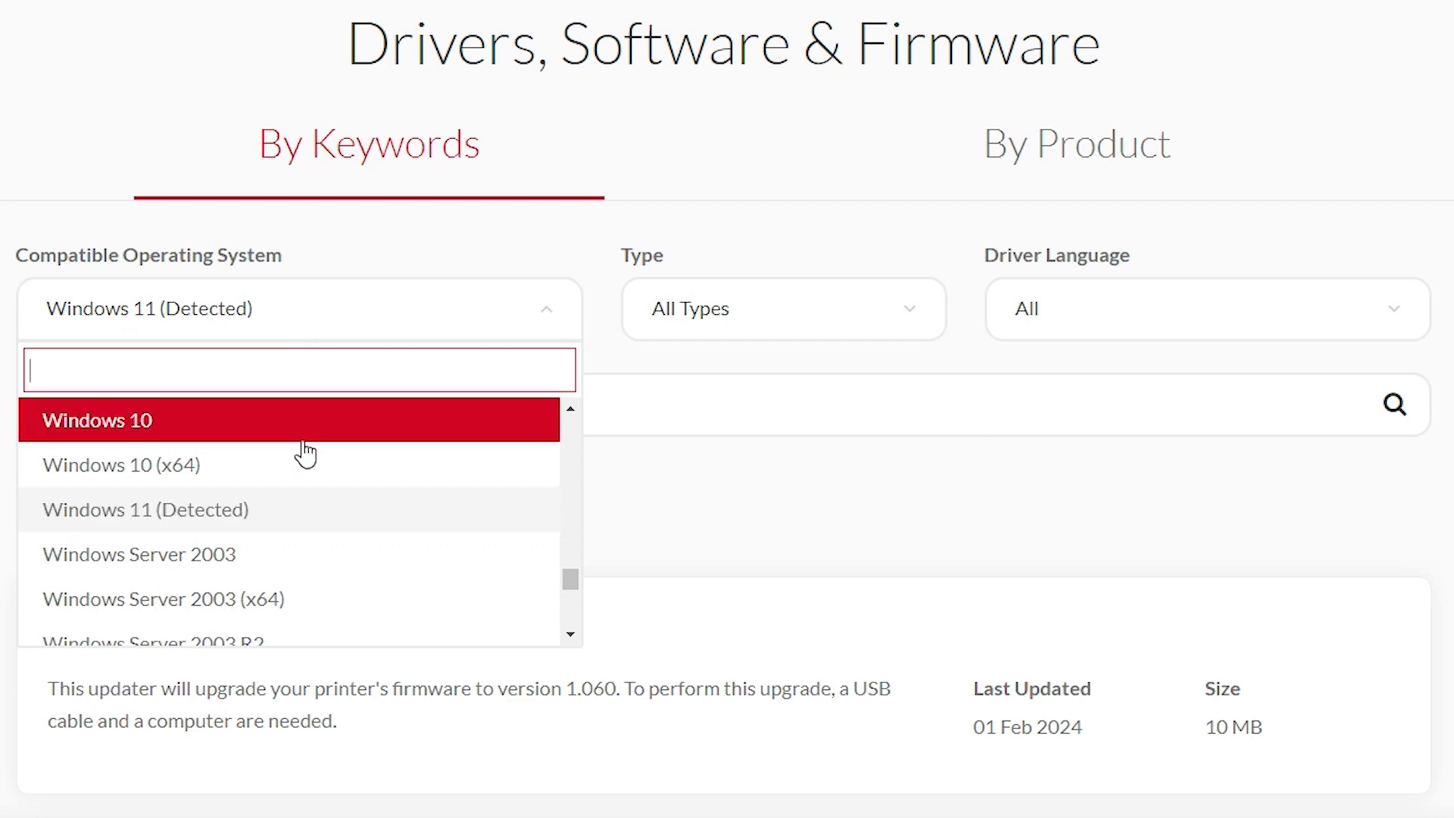
pyautogui.click(273, 530)
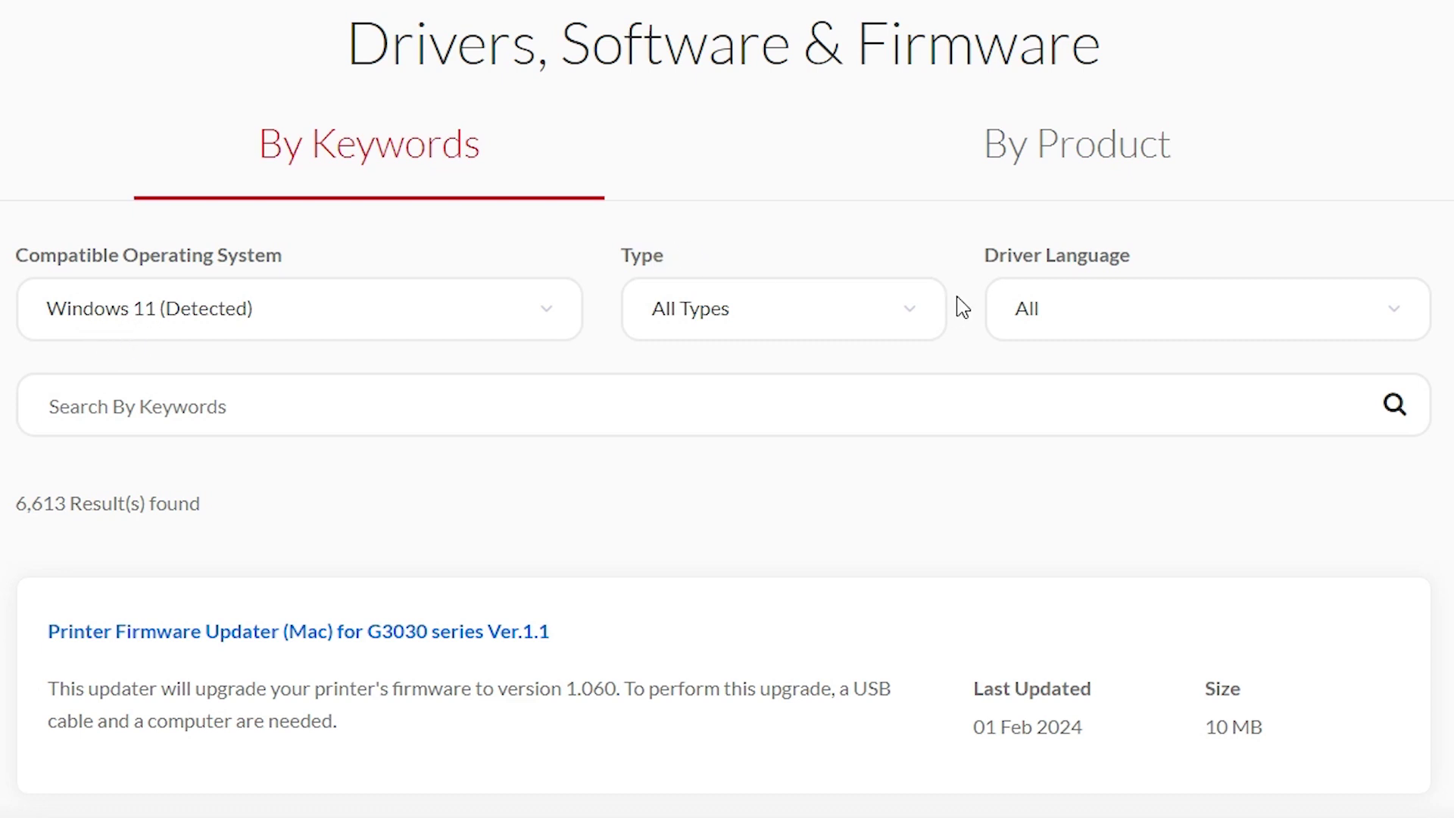
pyautogui.click(885, 311)
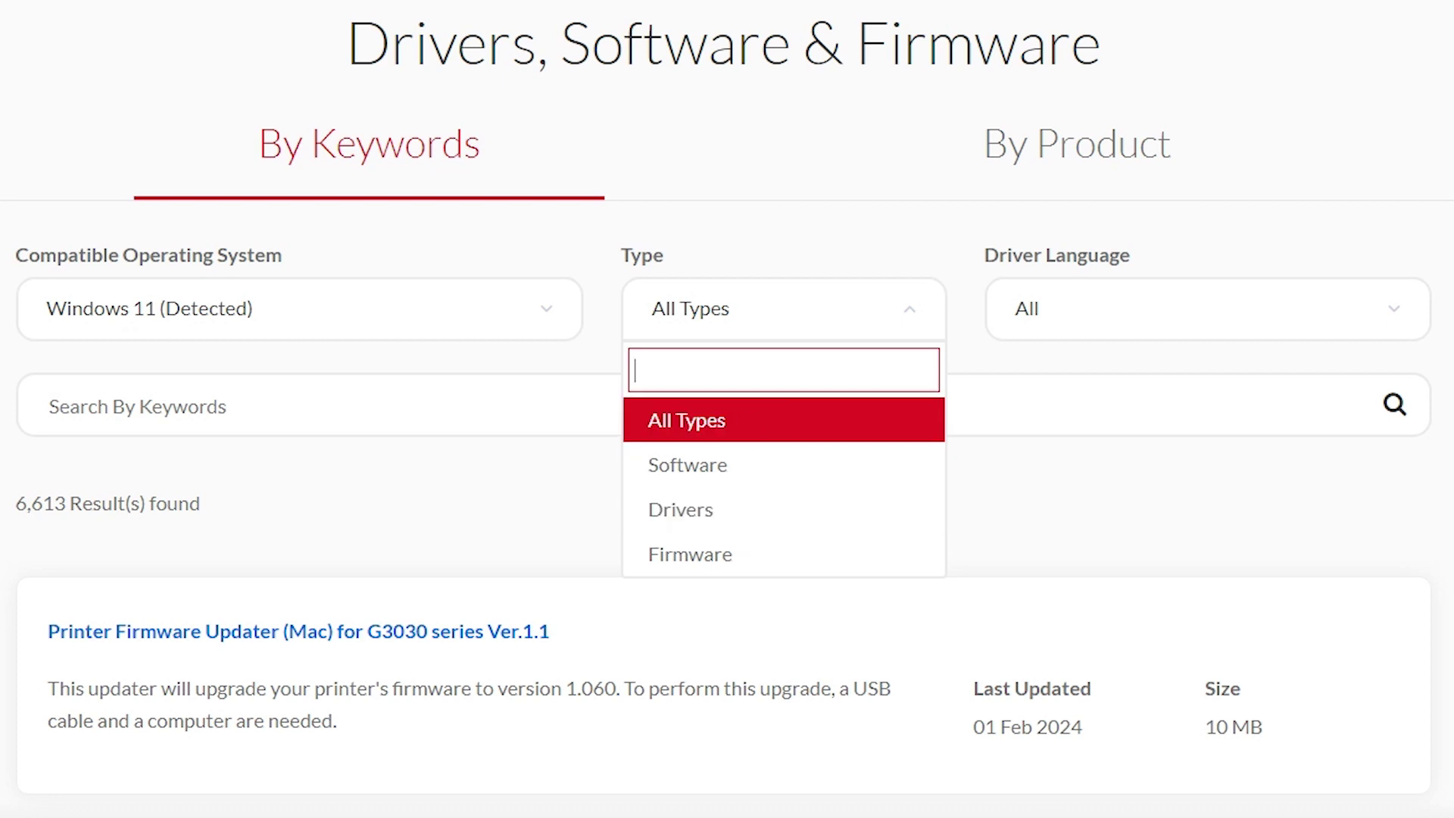
pyautogui.press('Escape')
# Search downloads by keyword 'lbp3300', listing 7 results including the LBP3300 CAPT driver.
pyautogui.click(68, 397)
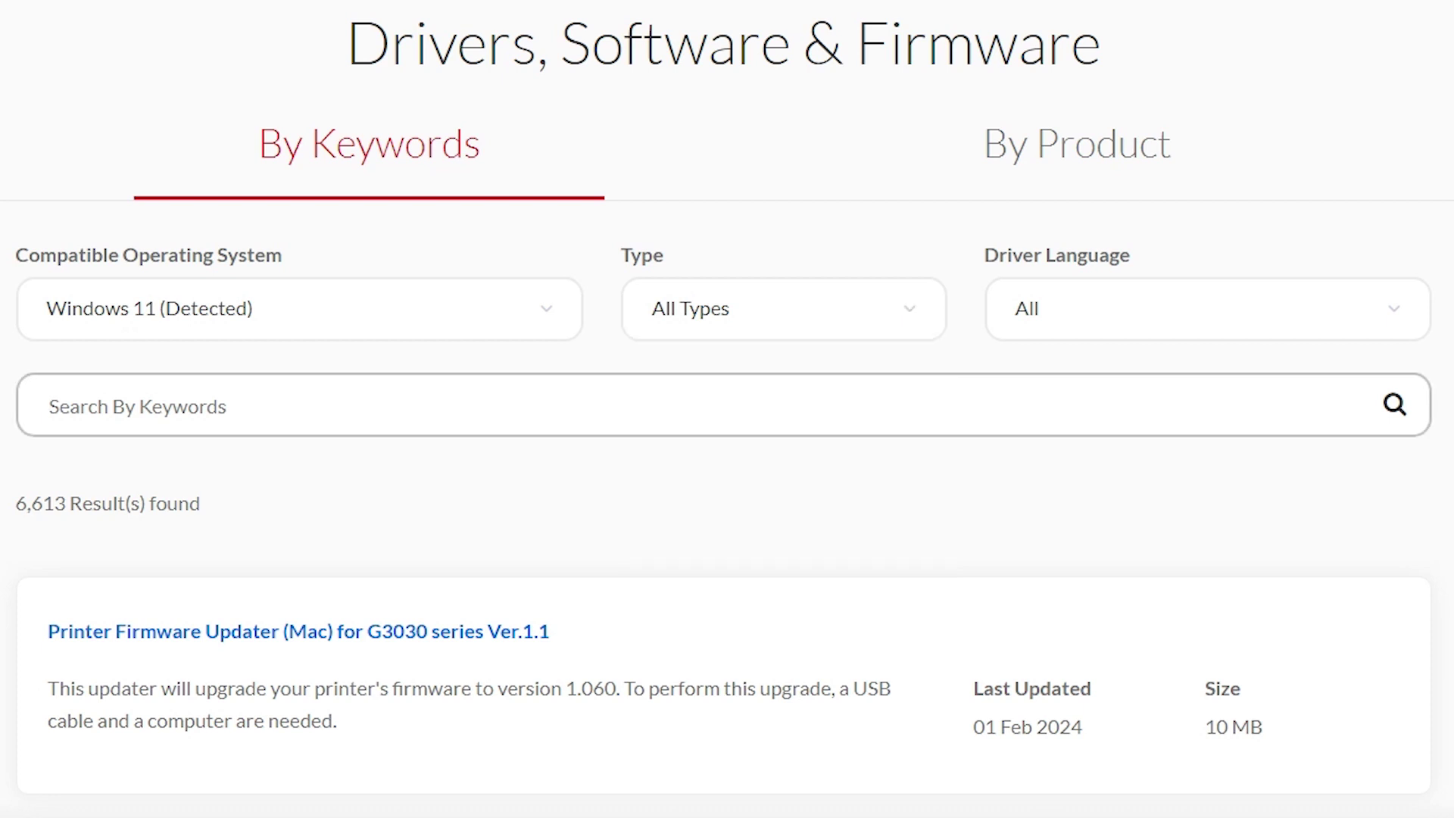
pyautogui.write('lbp3300')
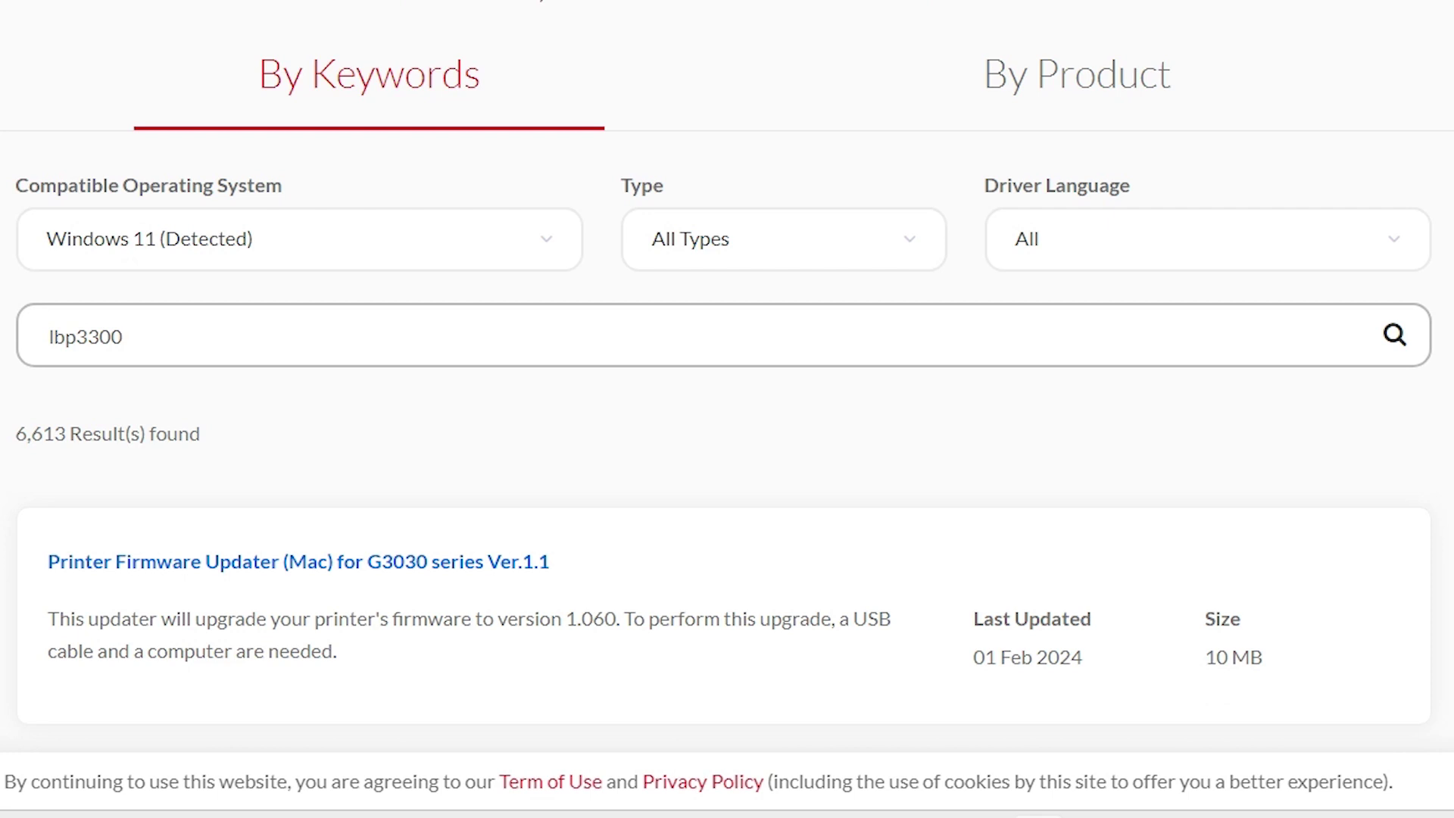
pyautogui.click(1392, 335)
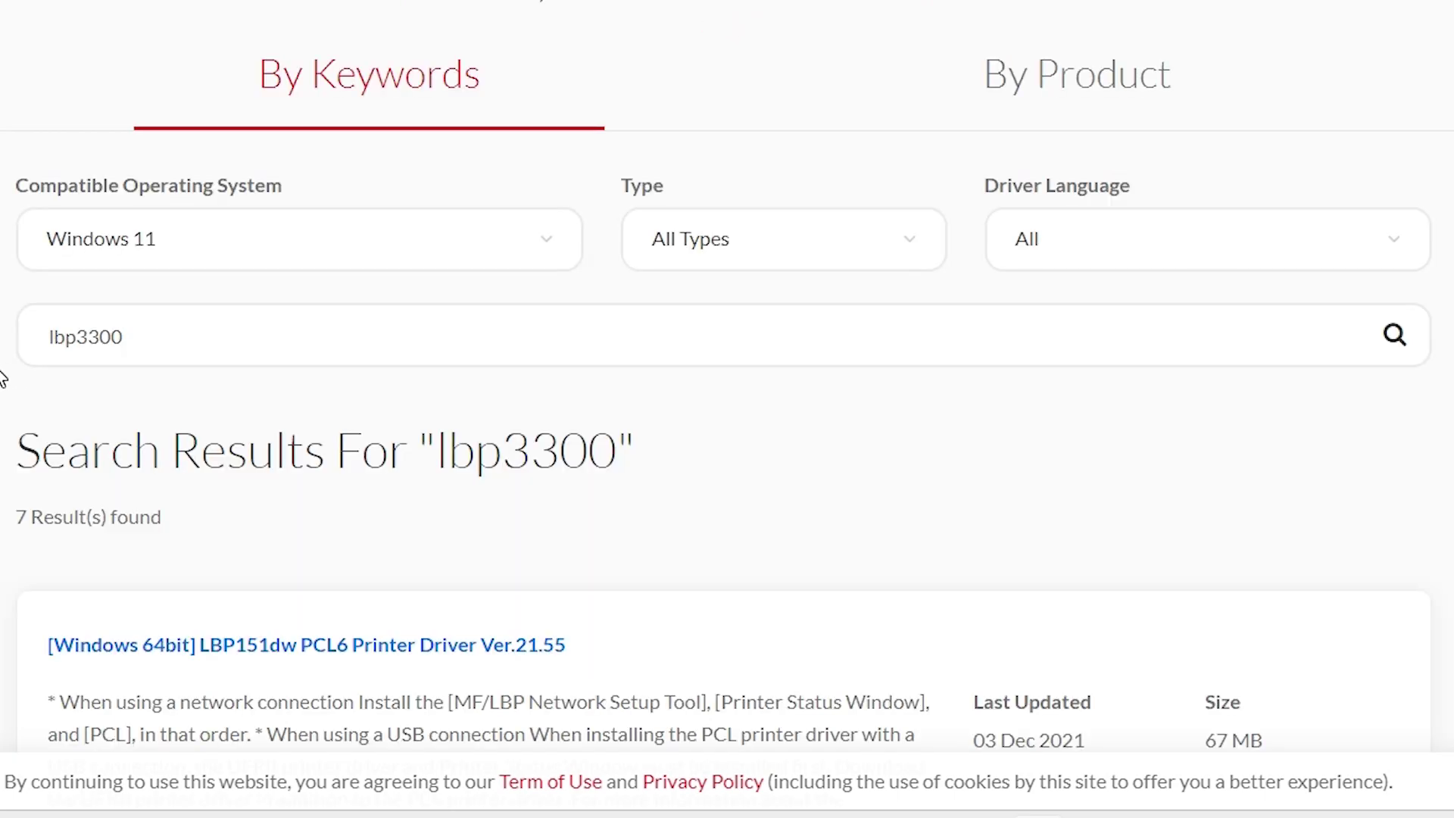
pyautogui.scroll(-10, 6, 374)
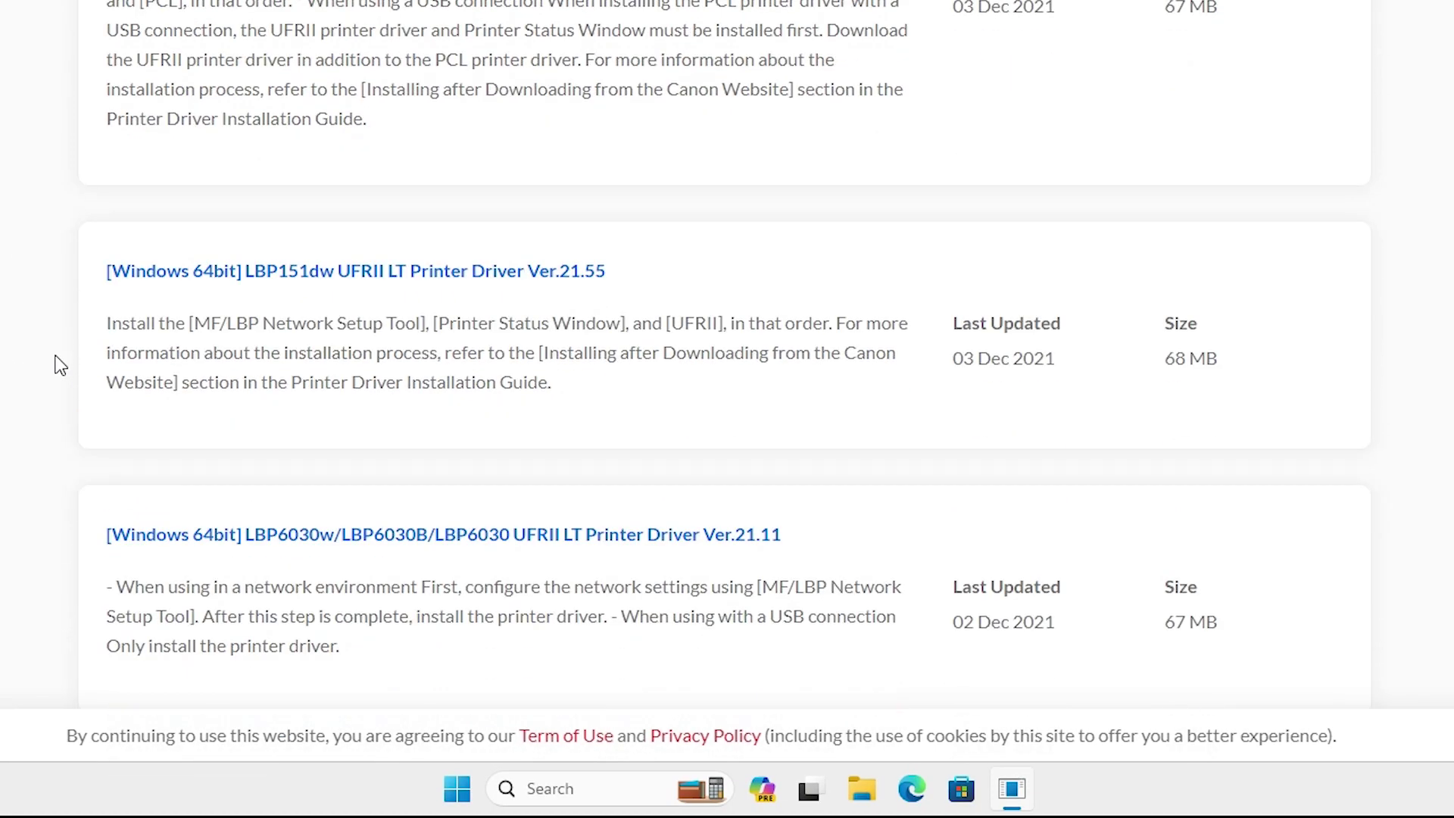
pyautogui.scroll(-5, 56, 357)
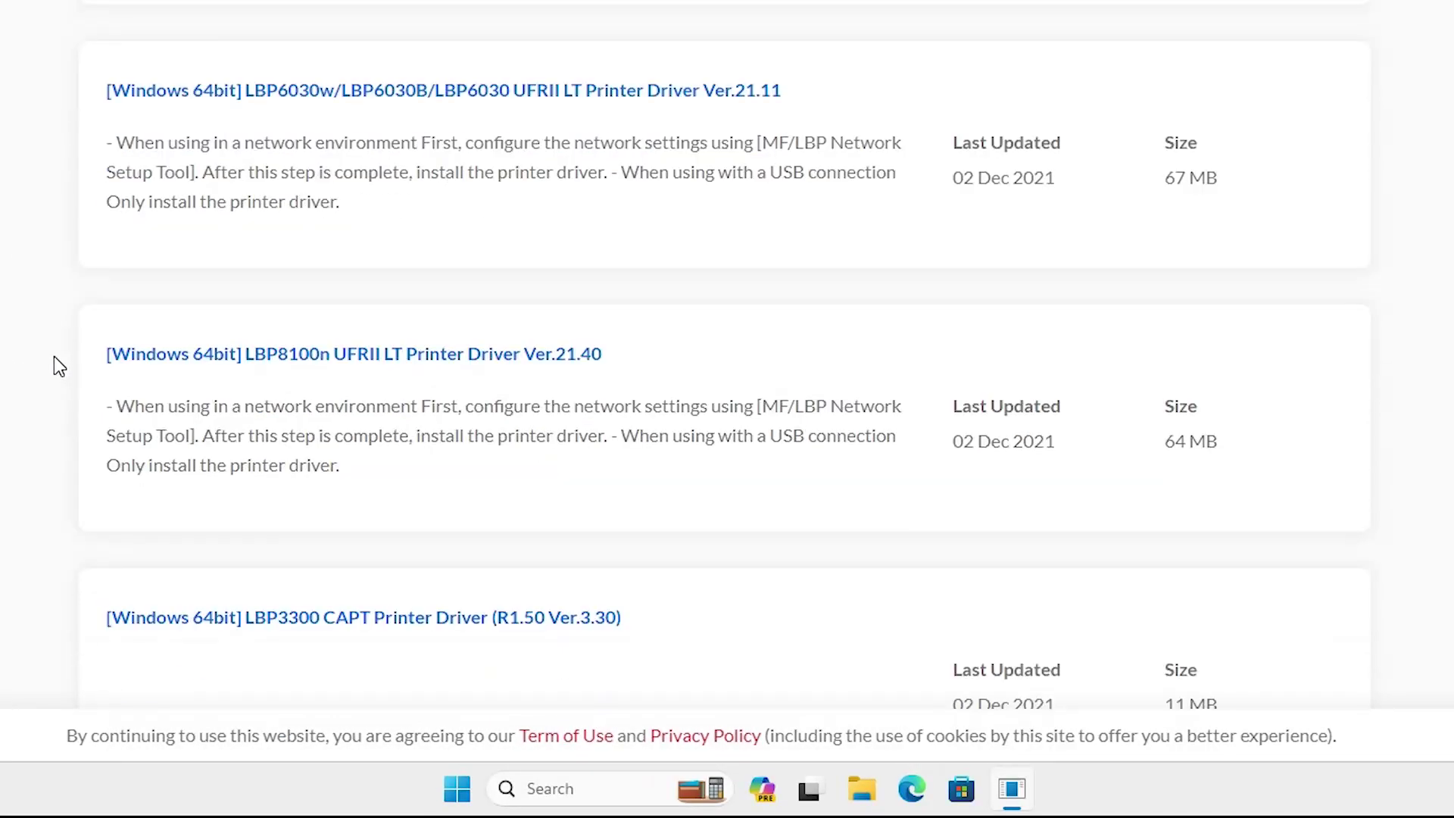
pyautogui.scroll(15, 53, 356)
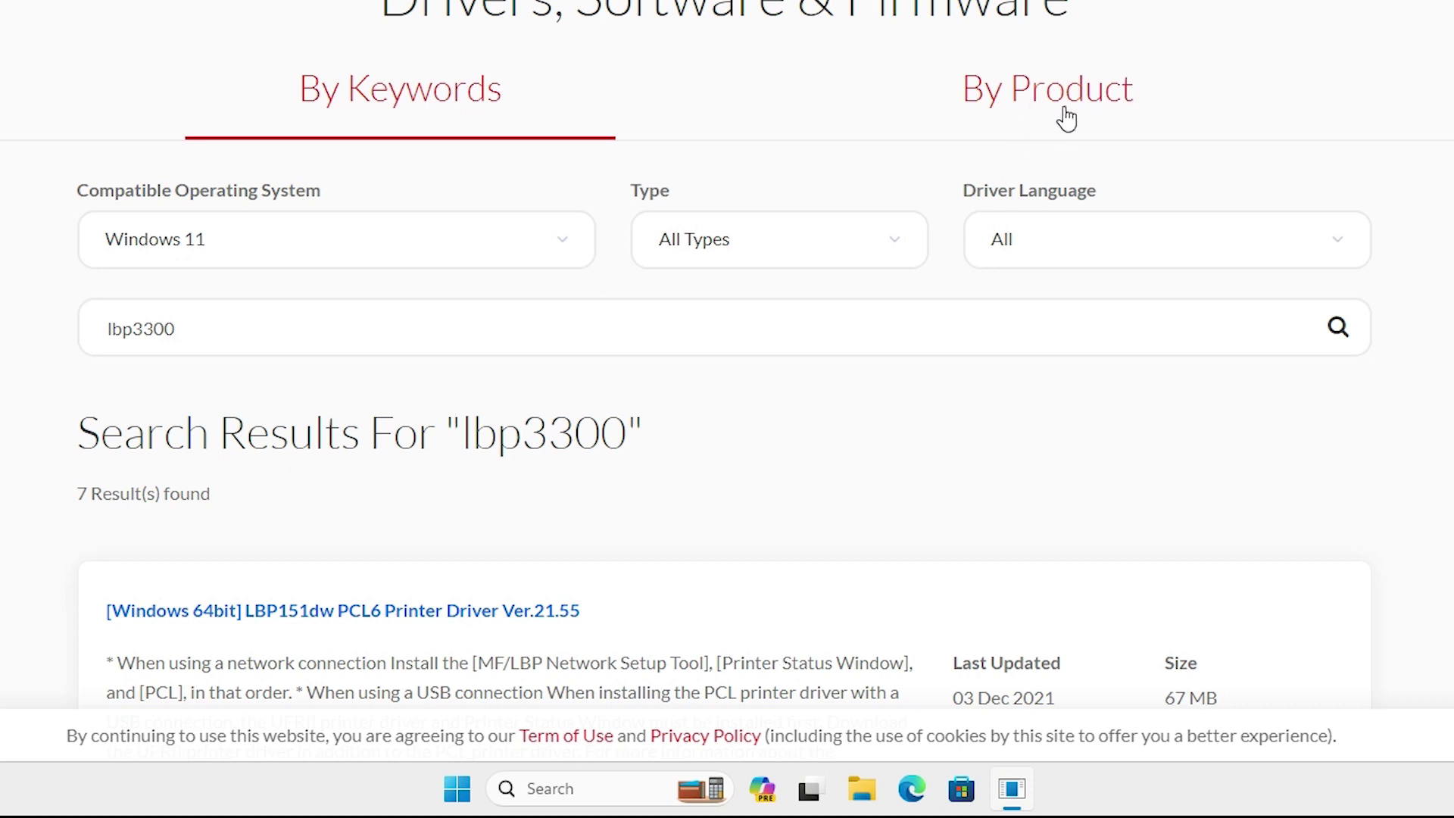
# Search By Product for model name 'lbp3300', finding the single LBP3300 model.
pyautogui.click(1033, 121)
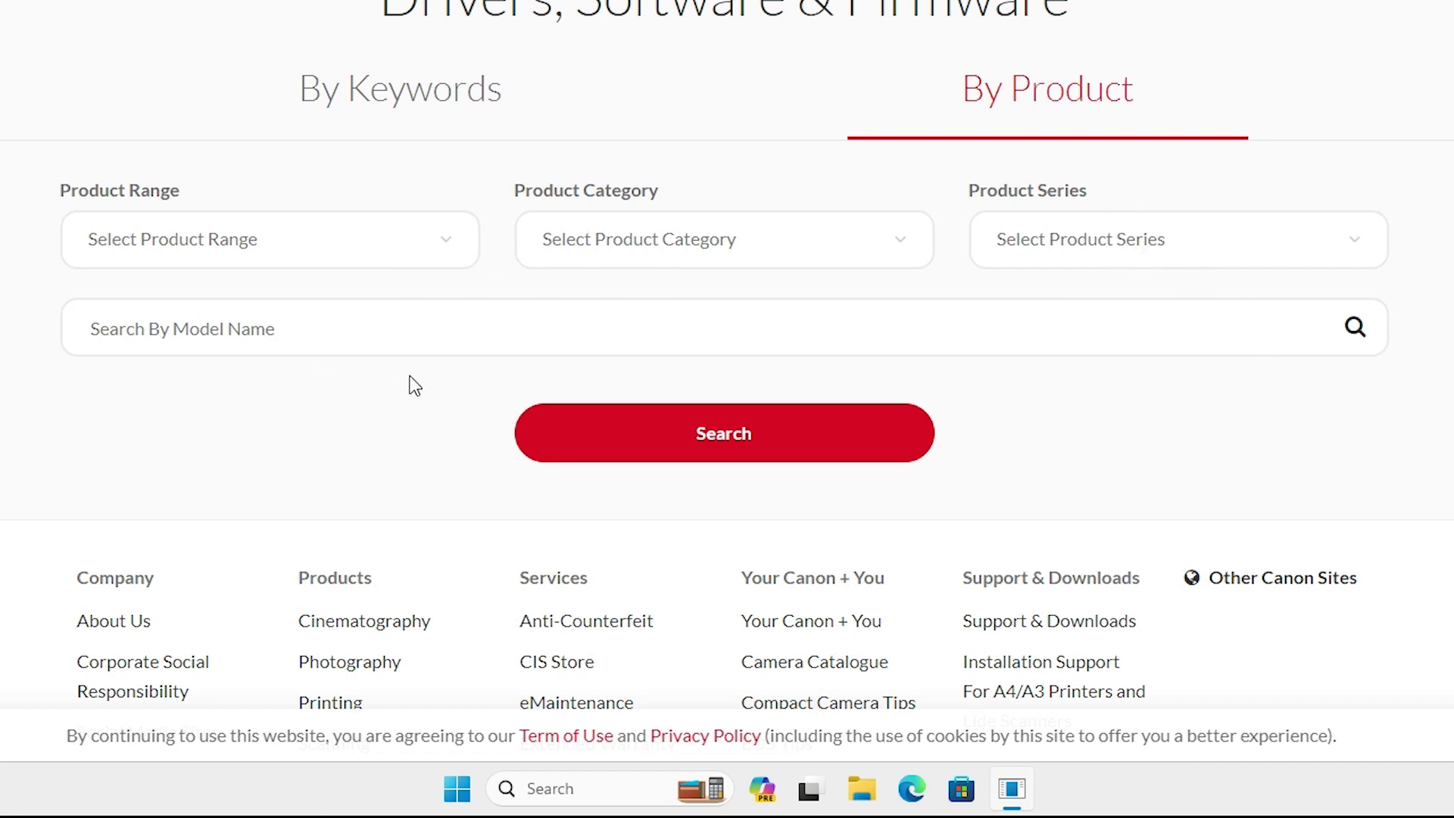
pyautogui.click(88, 328)
pyautogui.write('lbp3300')
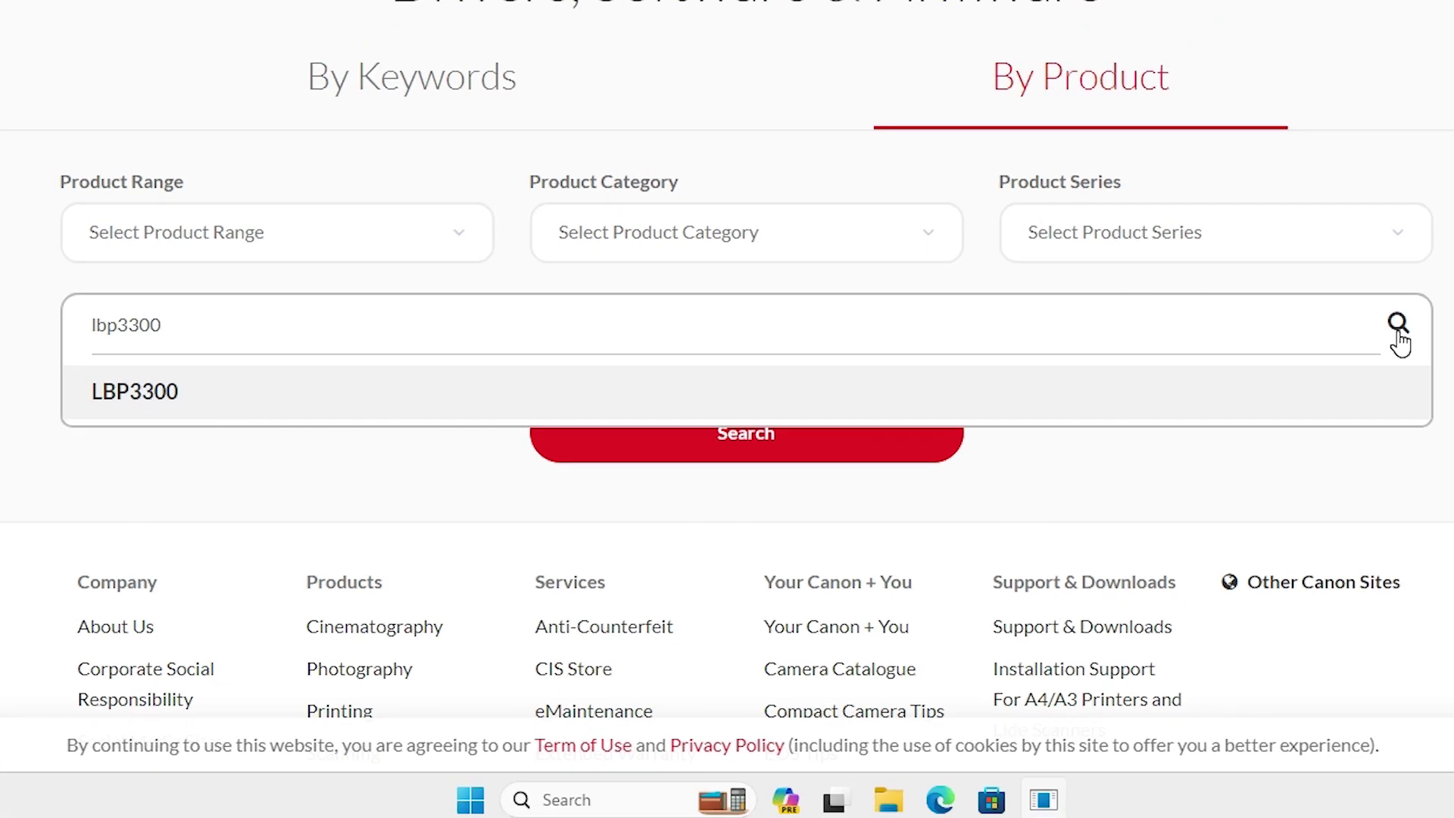
pyautogui.click(1398, 333)
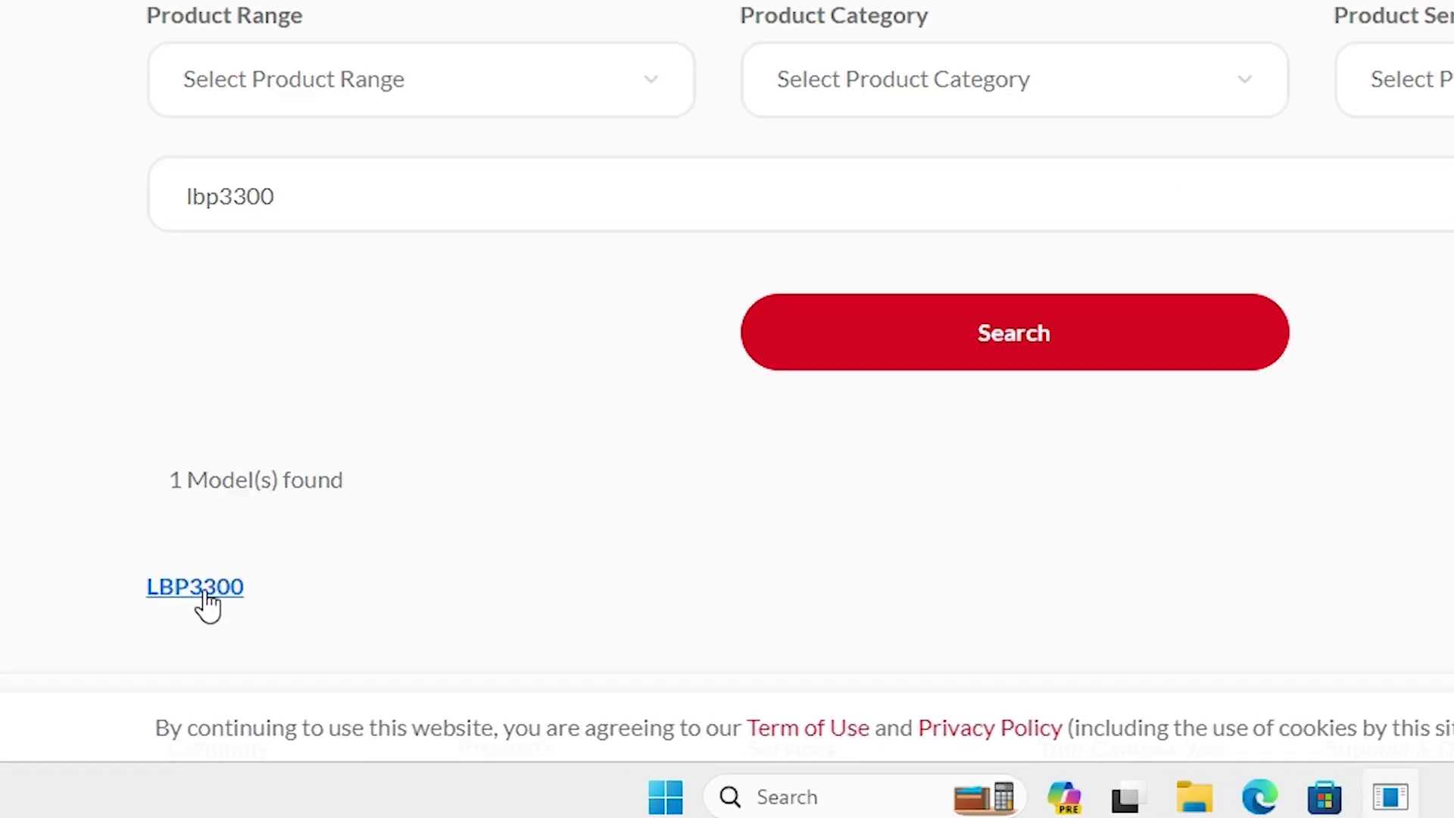
pyautogui.scroll(-2, 253, 603)
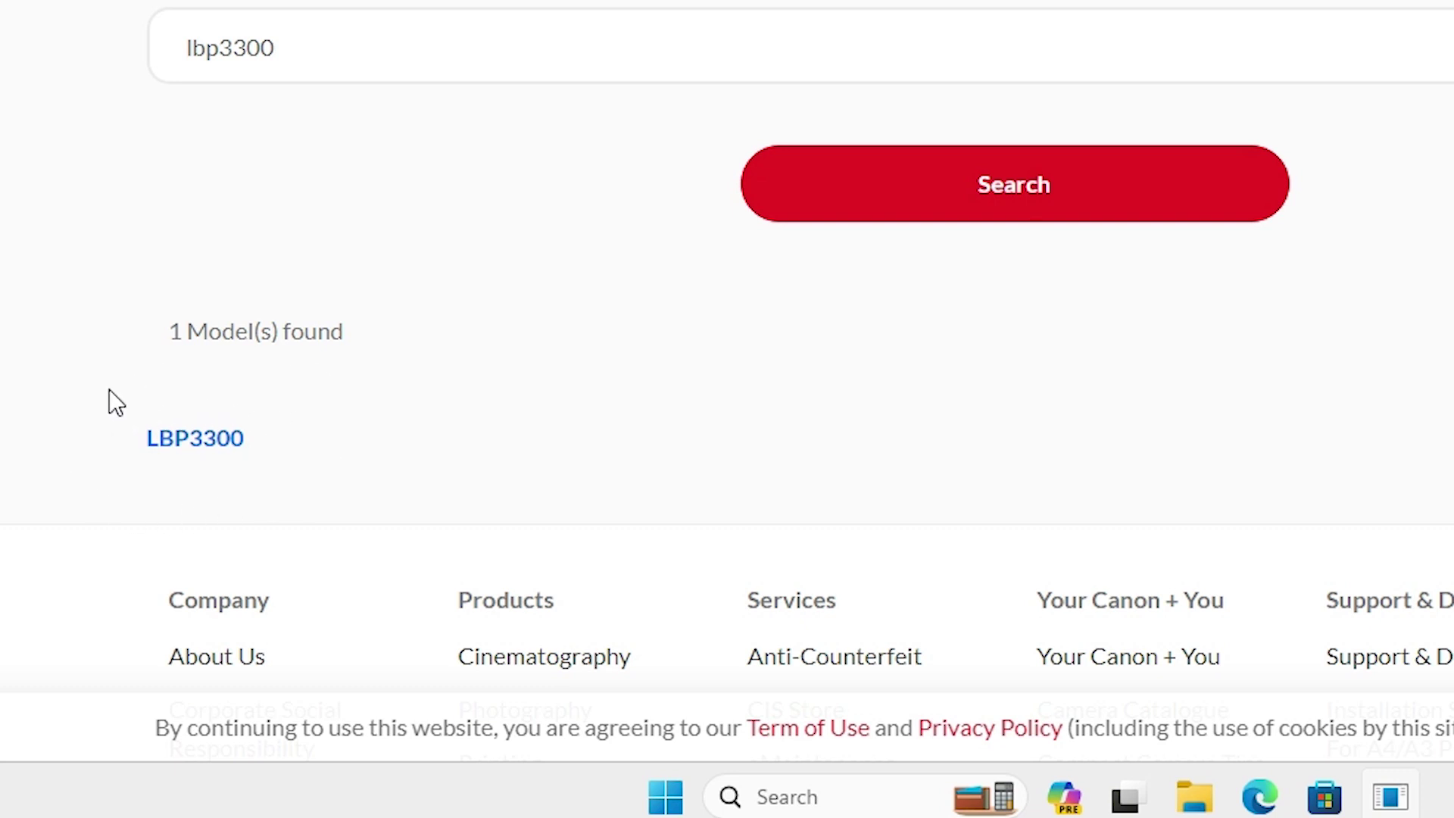
# Open the LBP3300 page and list Windows 11 drivers, showing the 64-bit CAPT driver R1.50 Ver.3.30.
pyautogui.click(215, 446)
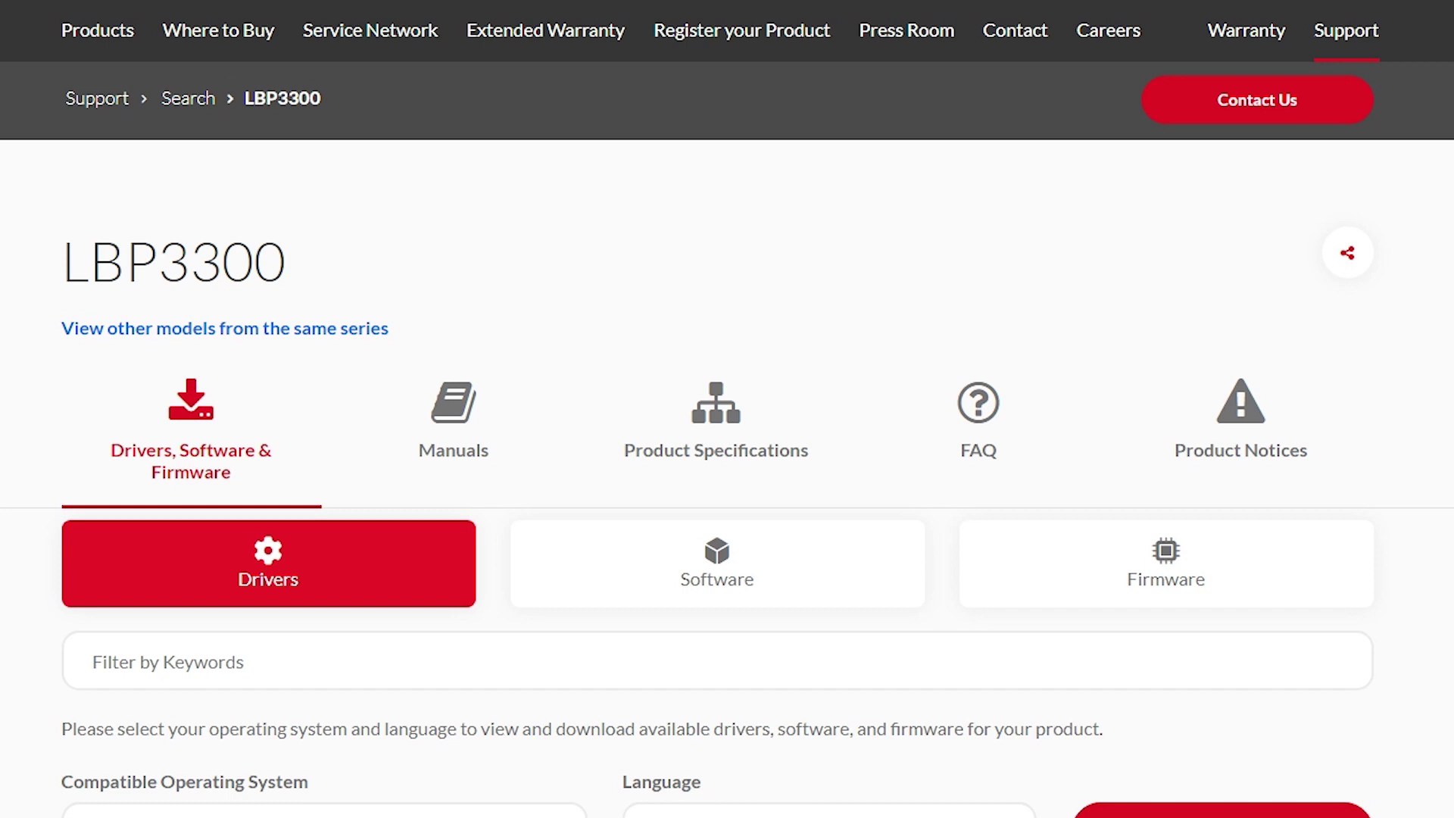
pyautogui.moveTo(311, 273); pyautogui.dragTo(55, 280)
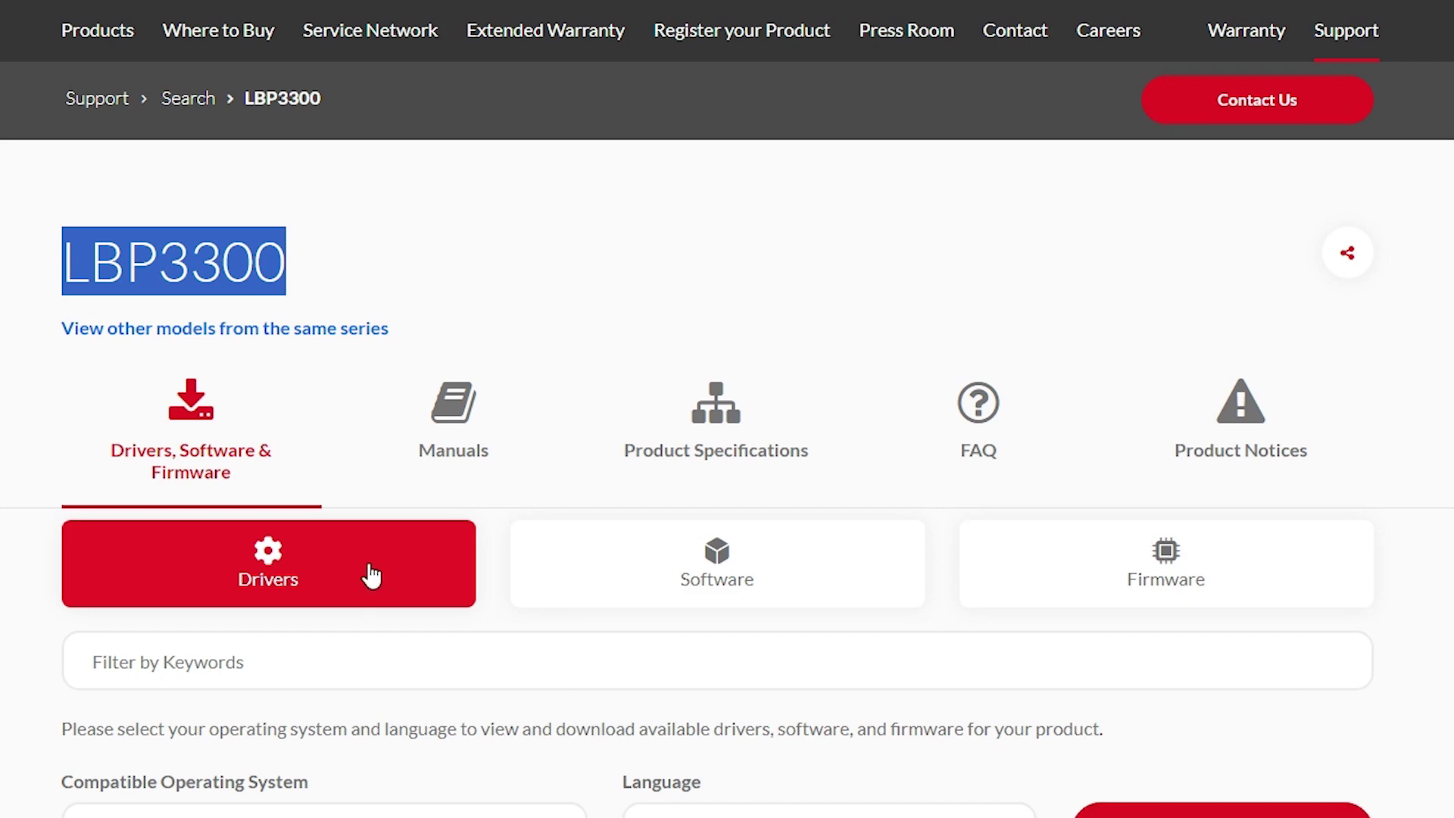
pyautogui.scroll(-5, 367, 576)
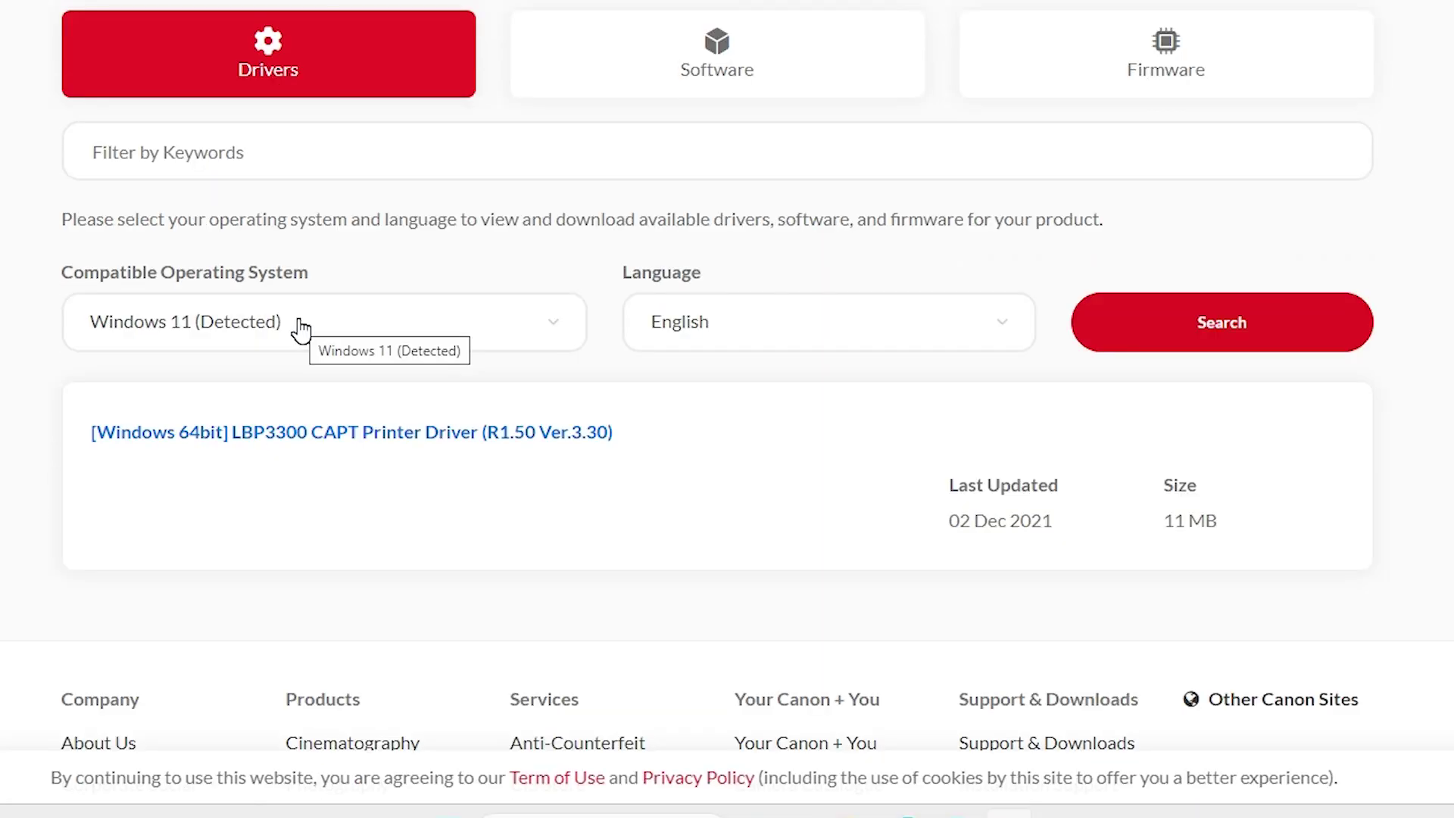
pyautogui.click(530, 329)
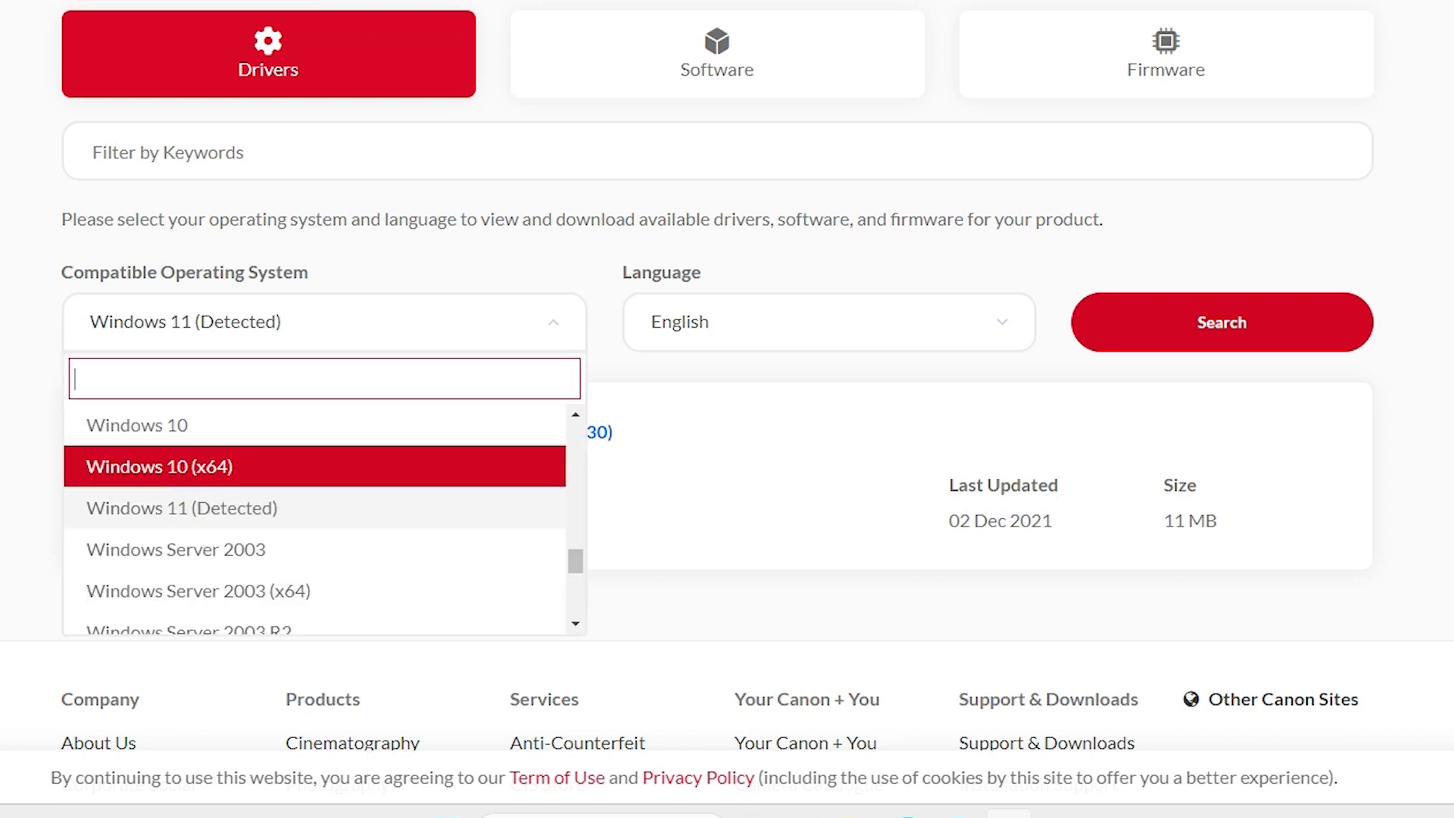
pyautogui.press('Escape')
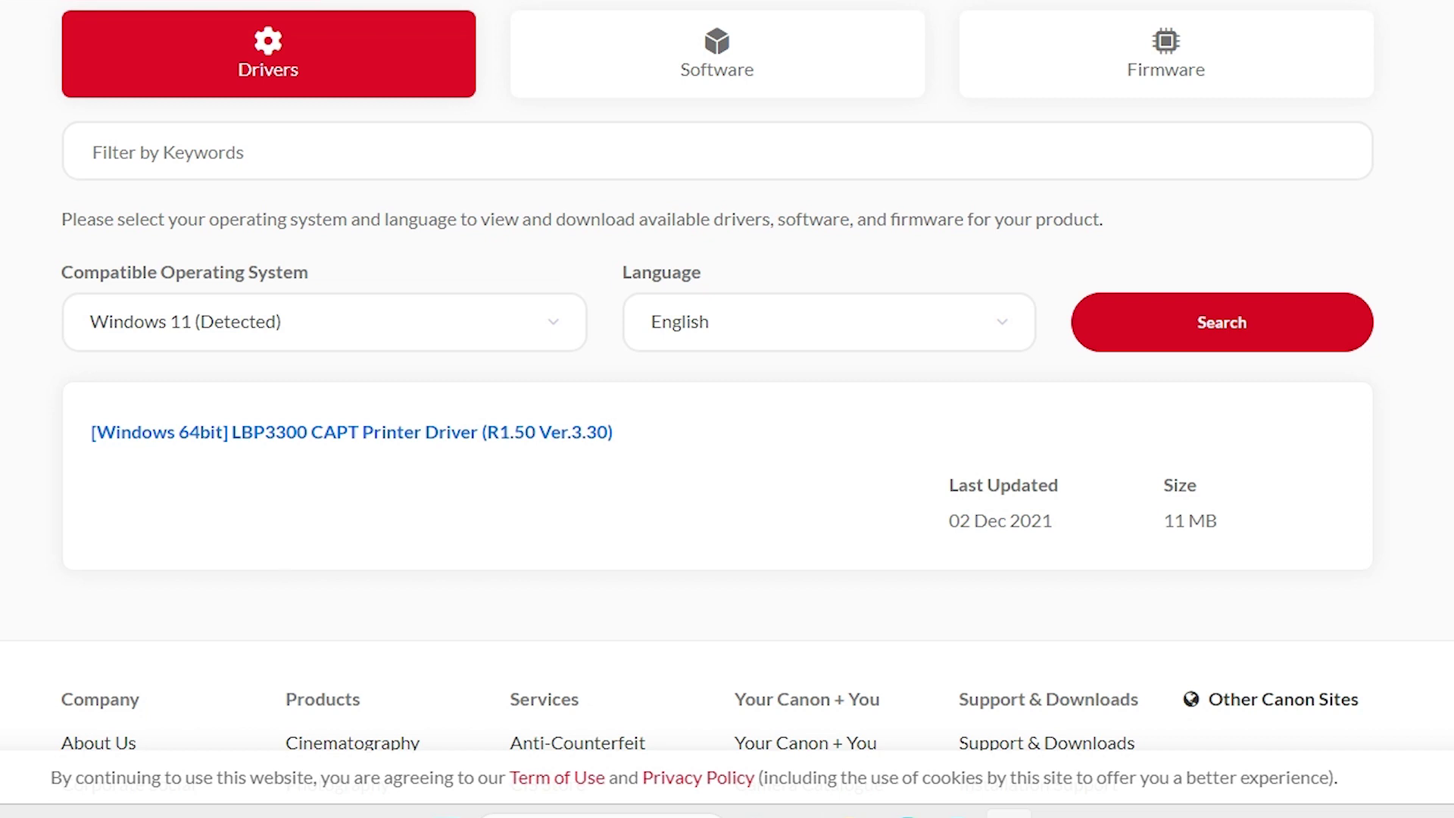
pyautogui.click(1162, 356)
# Download the 11.5 MB LBP3300_R150_V330_W64_uk_EN_2 installer and show it in the Downloads folder.
pyautogui.click(514, 443)
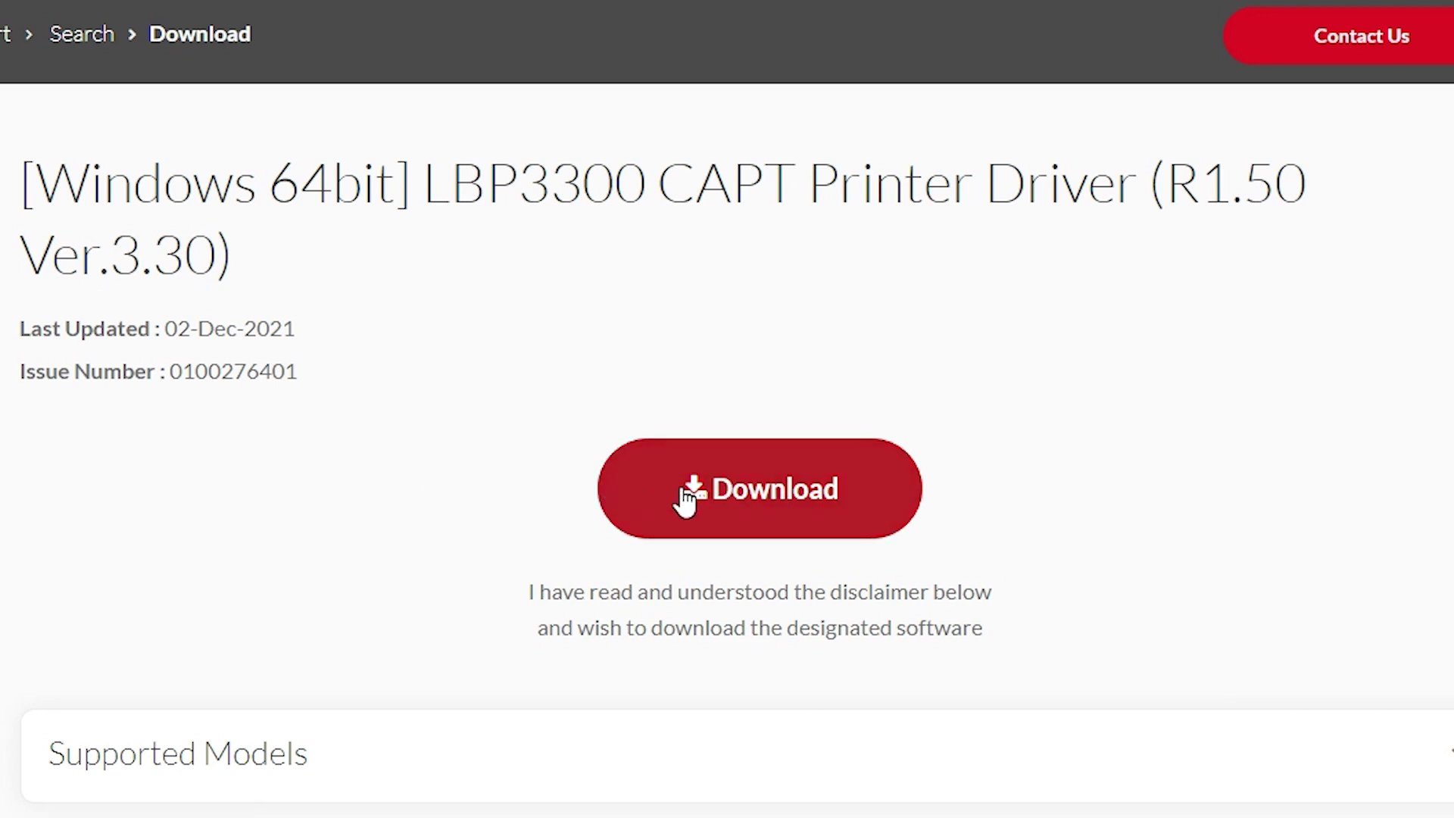
pyautogui.click(705, 497)
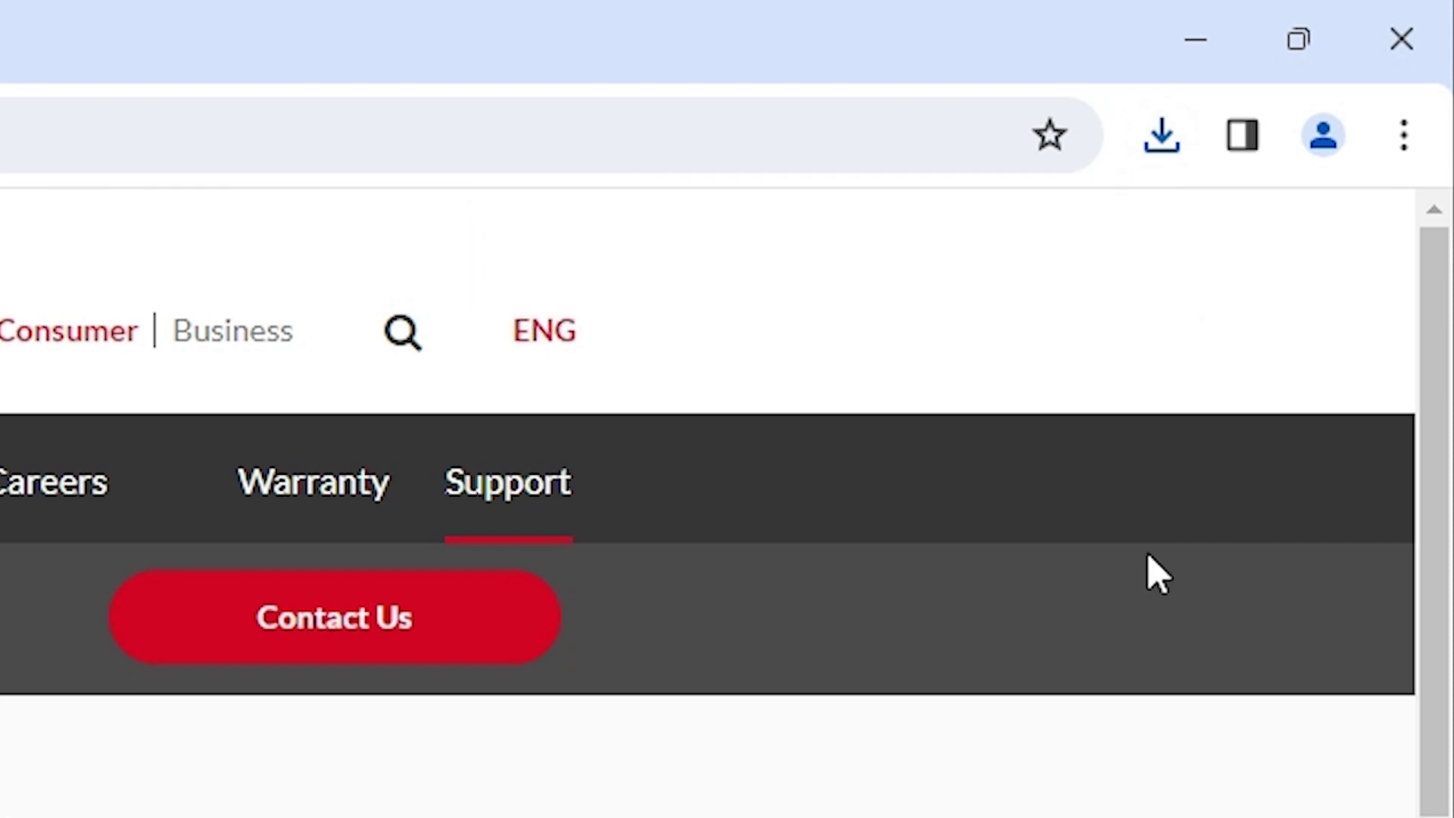
pyautogui.click(1180, 133)
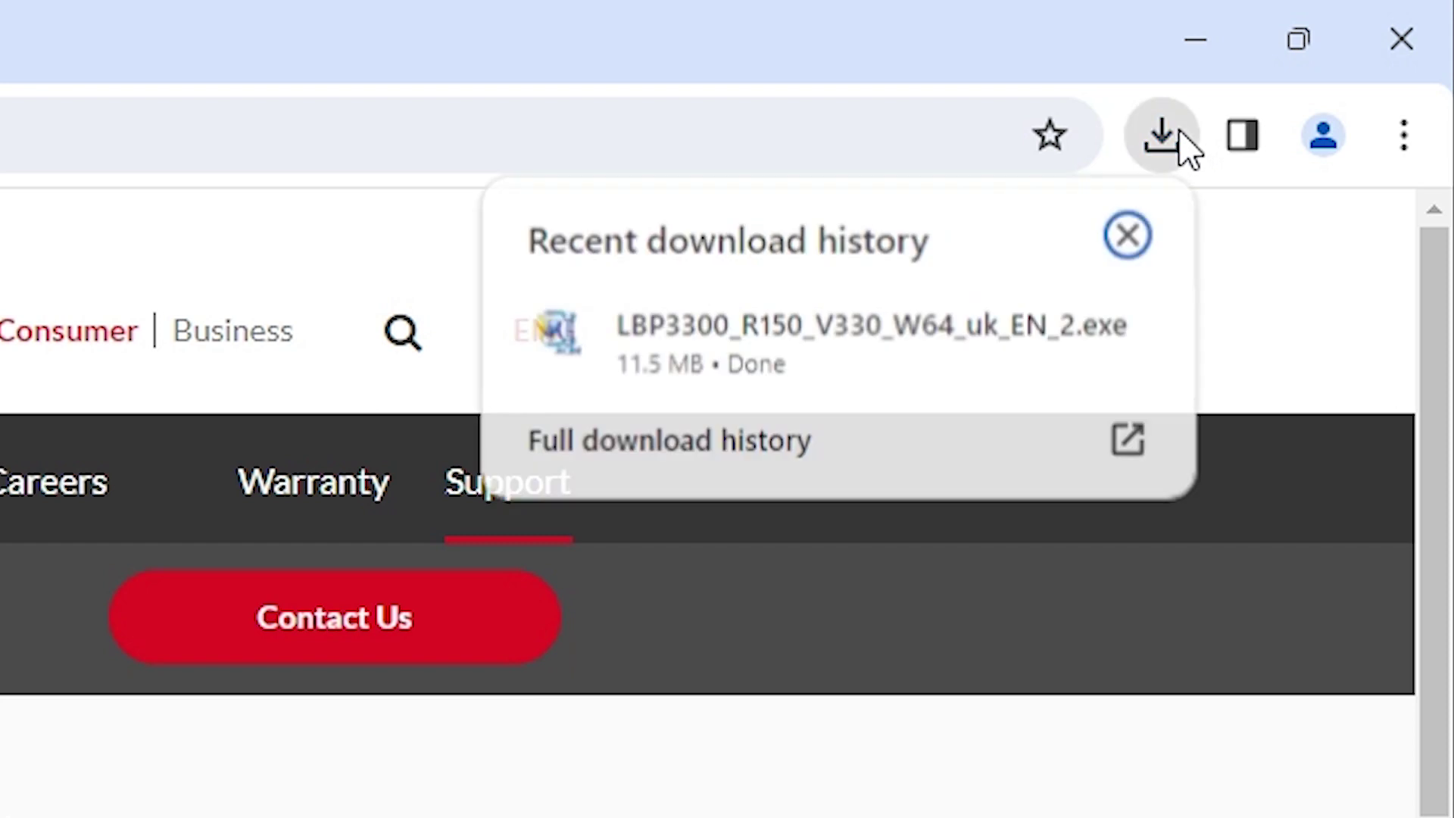
pyautogui.moveTo(971, 334)
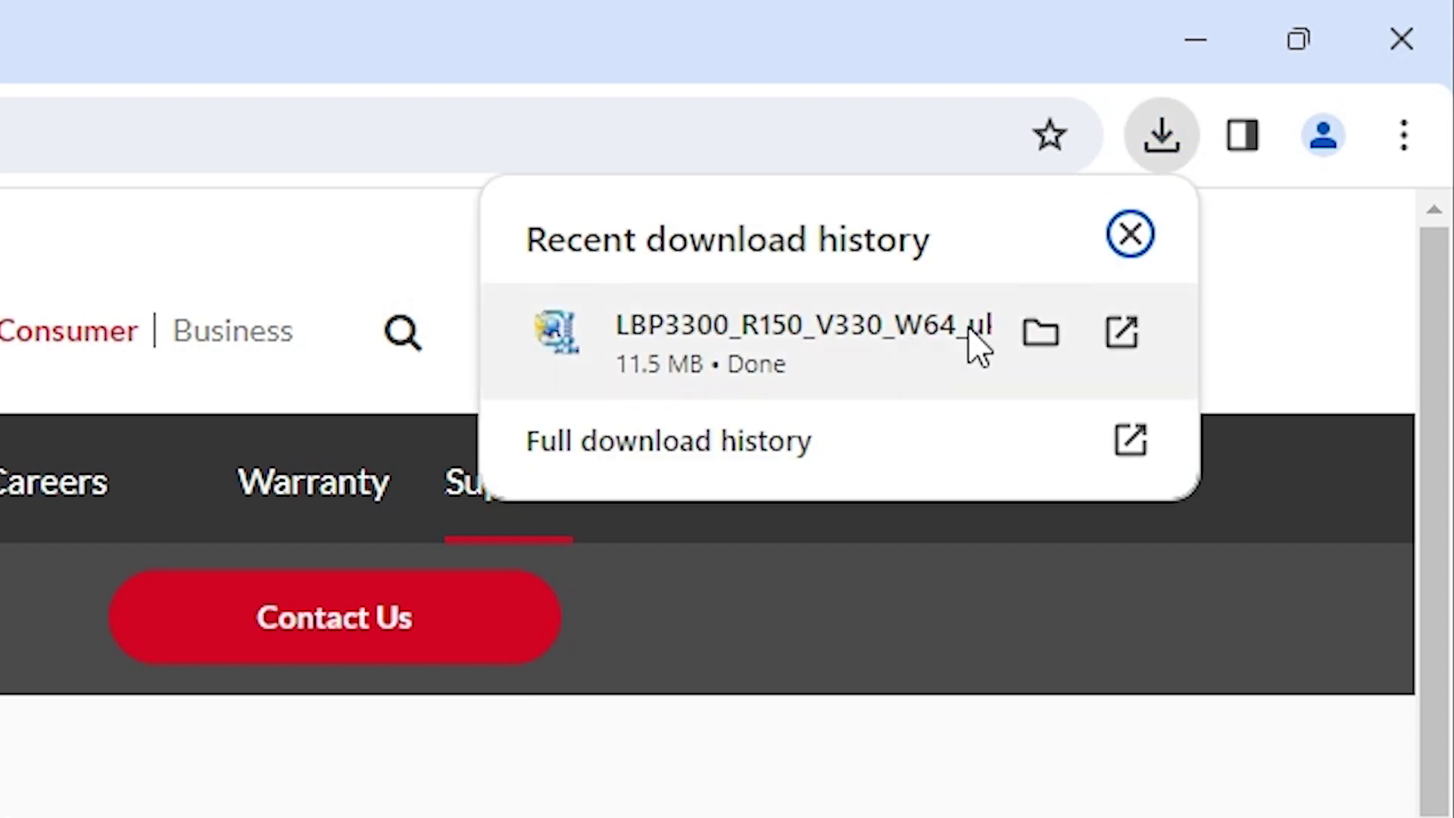
pyautogui.click(1042, 333)
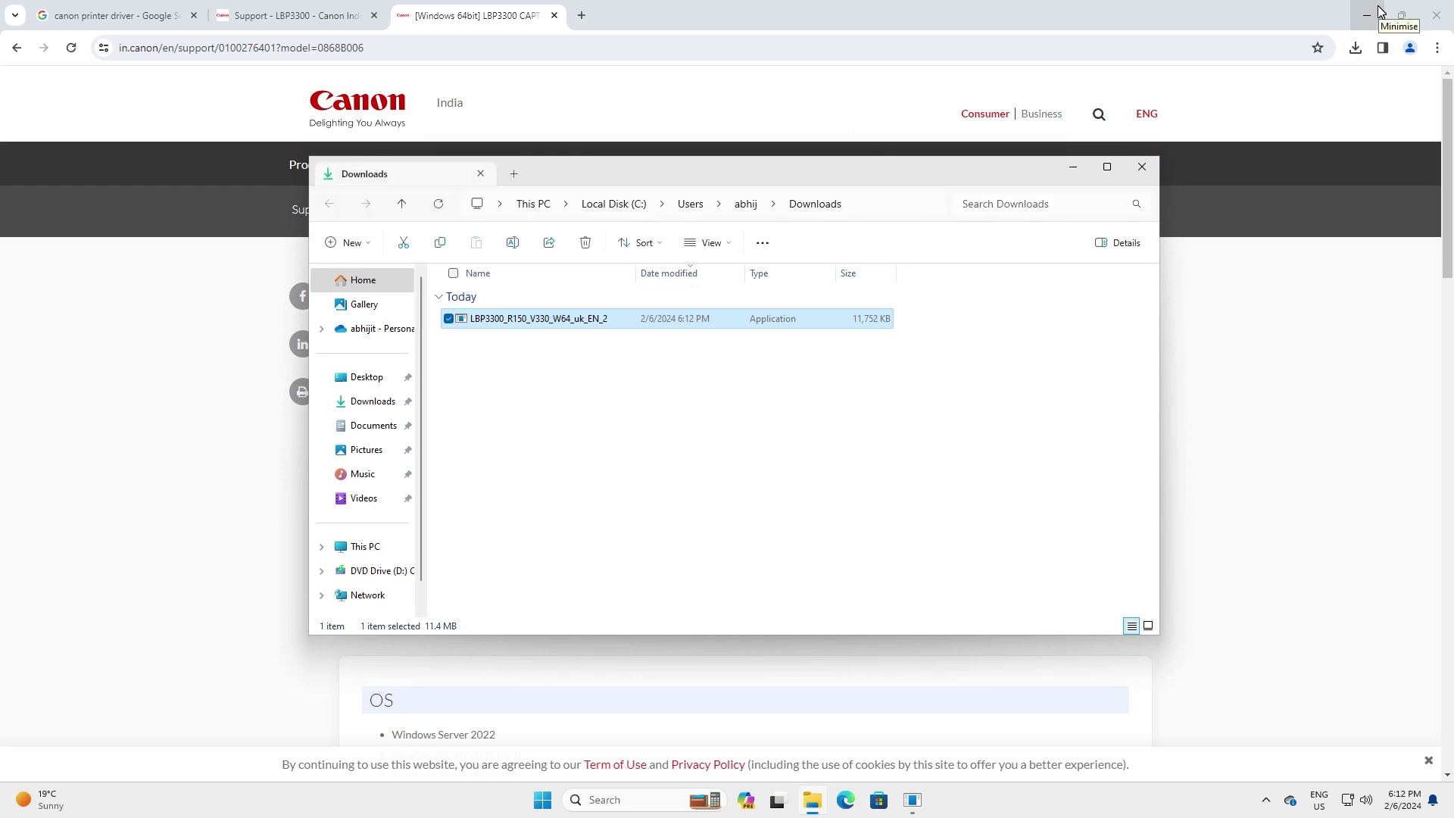
pyautogui.click(1367, 15)
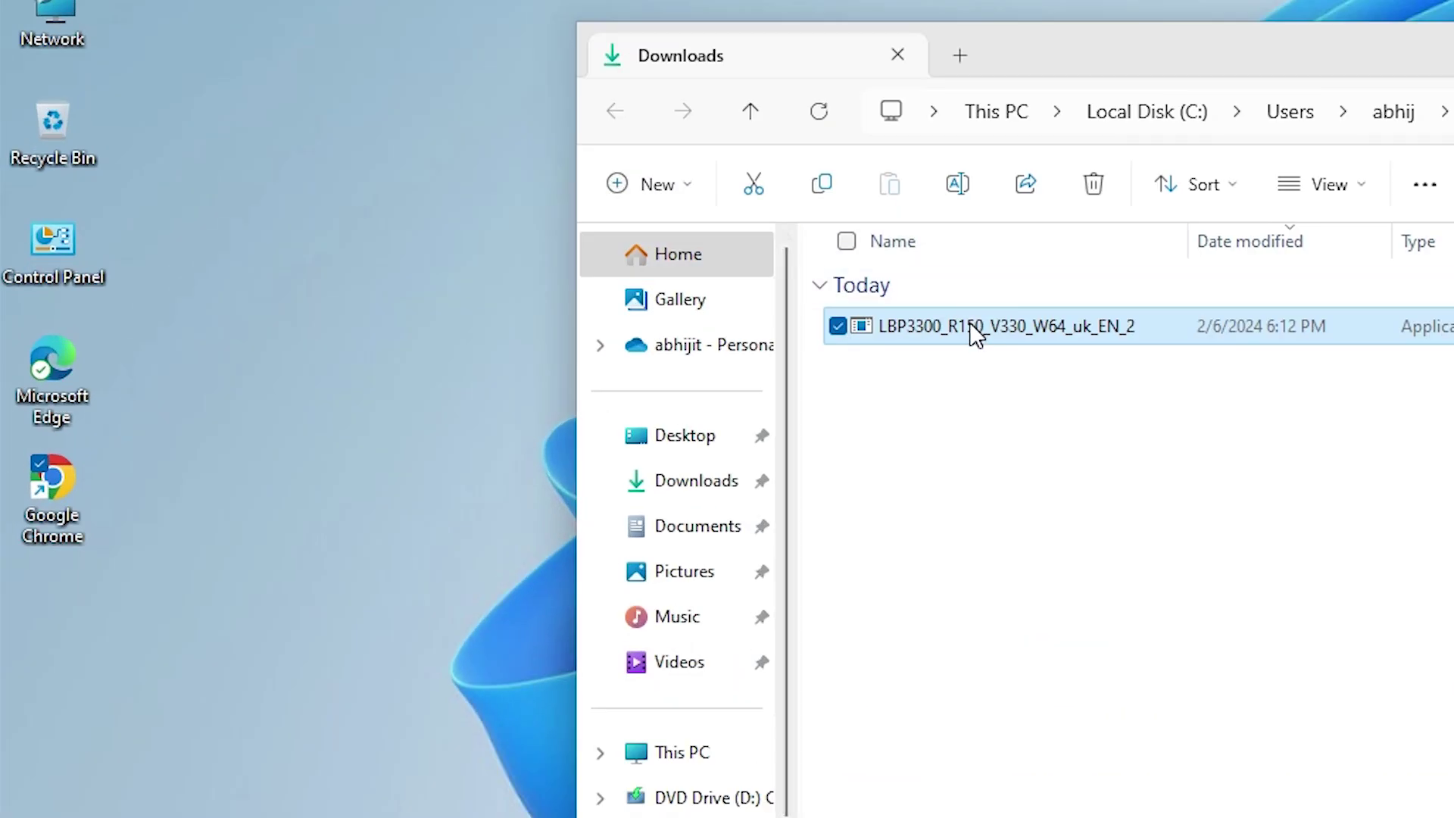
# Drag the LBP3300_R150_V330_W64_uk_EN_2 installer onto the desktop below the Google Chrome shortcut.
pyautogui.moveTo(857, 319); pyautogui.dragTo(189, 629)
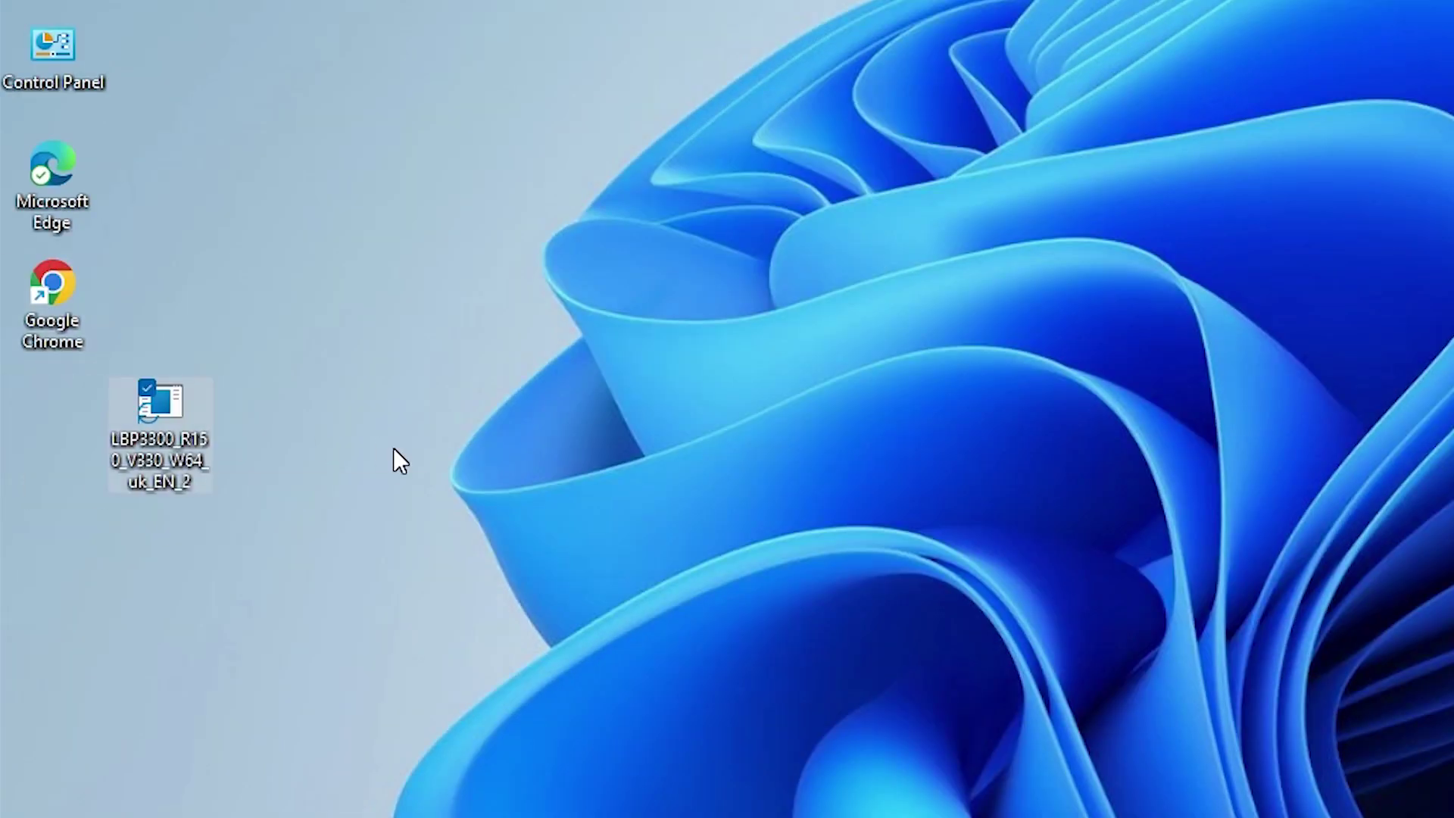
pyautogui.click(159, 413)
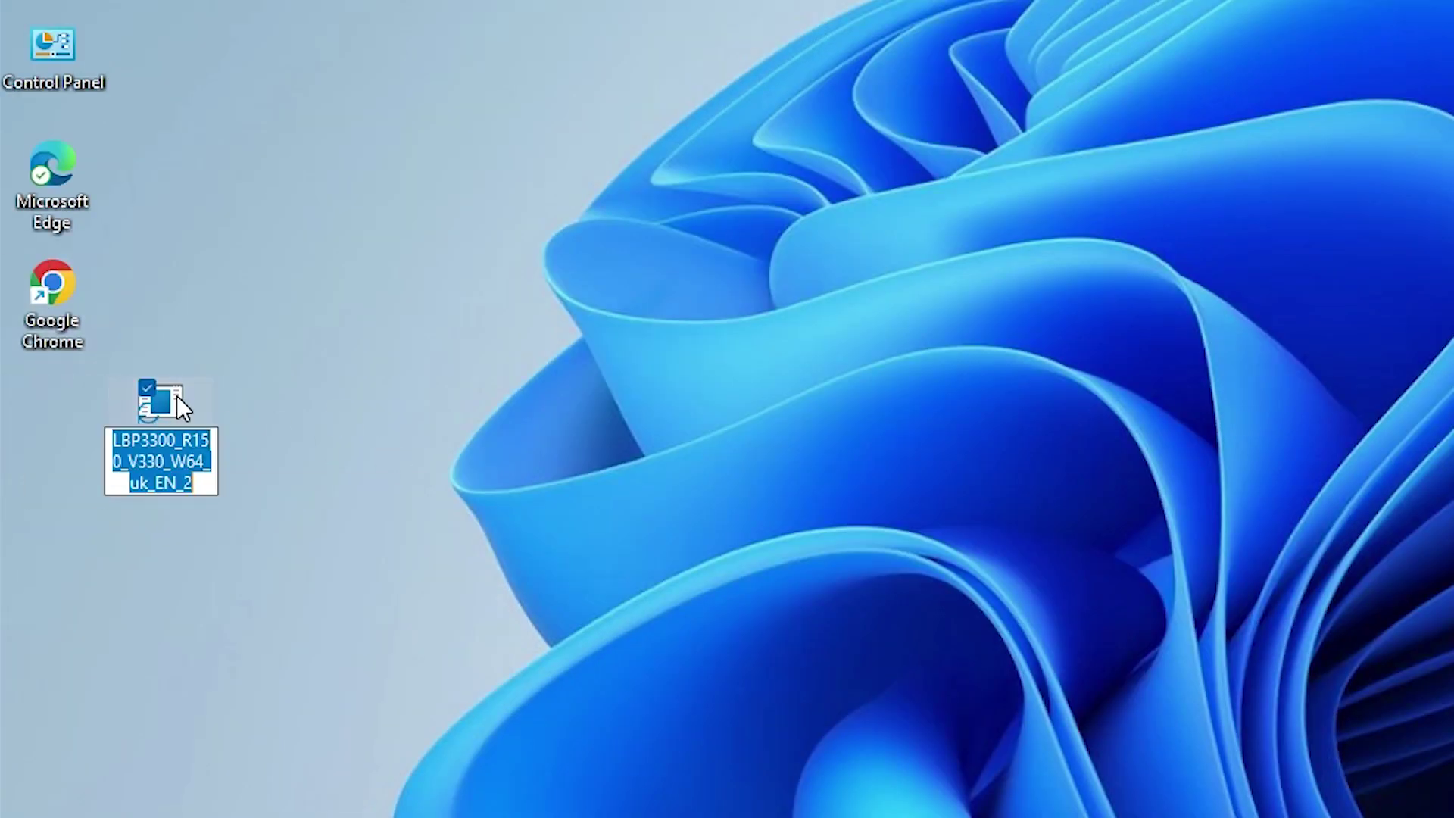
pyautogui.moveTo(163, 420); pyautogui.dragTo(80, 416)
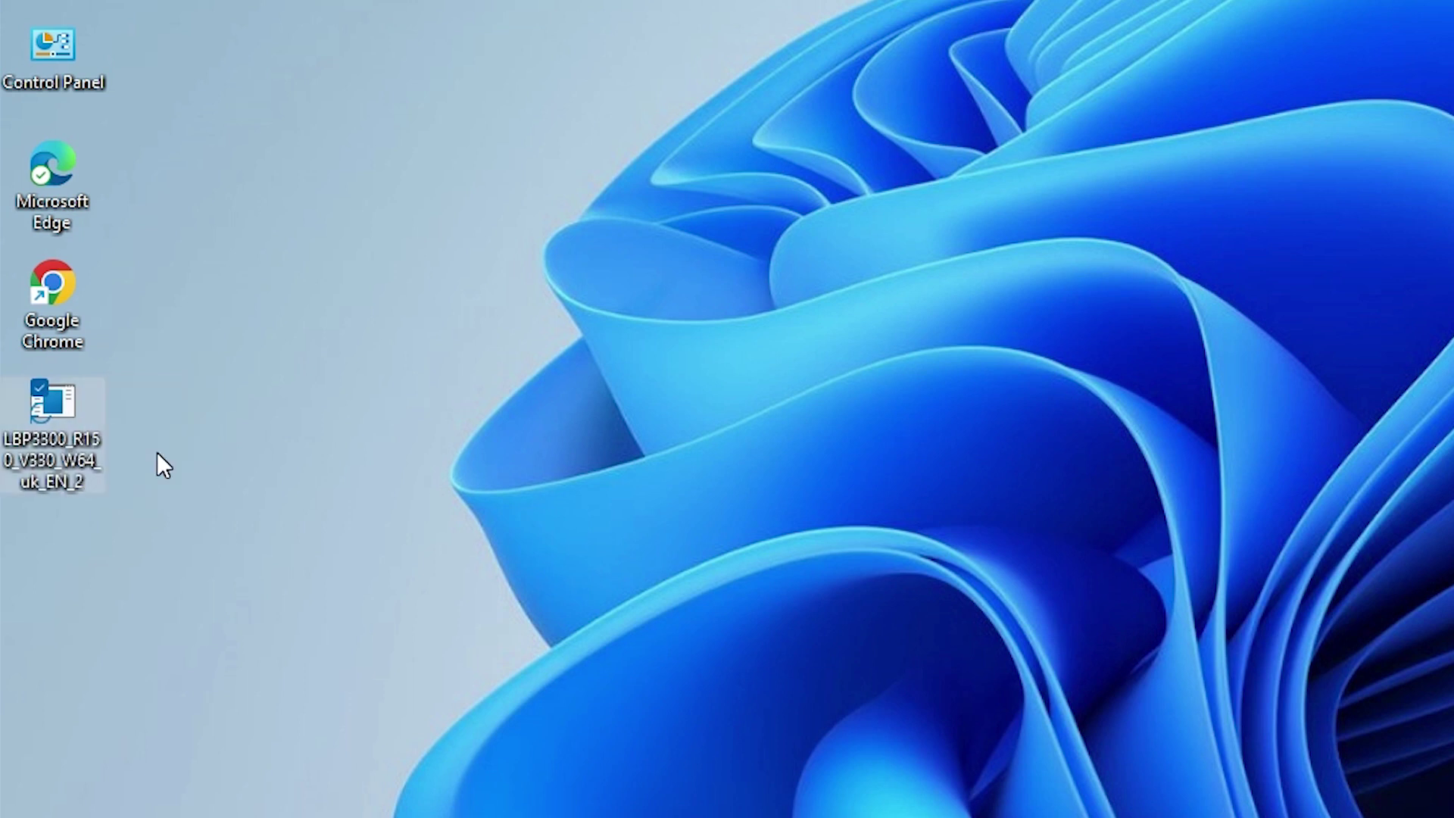
pyautogui.click(283, 437)
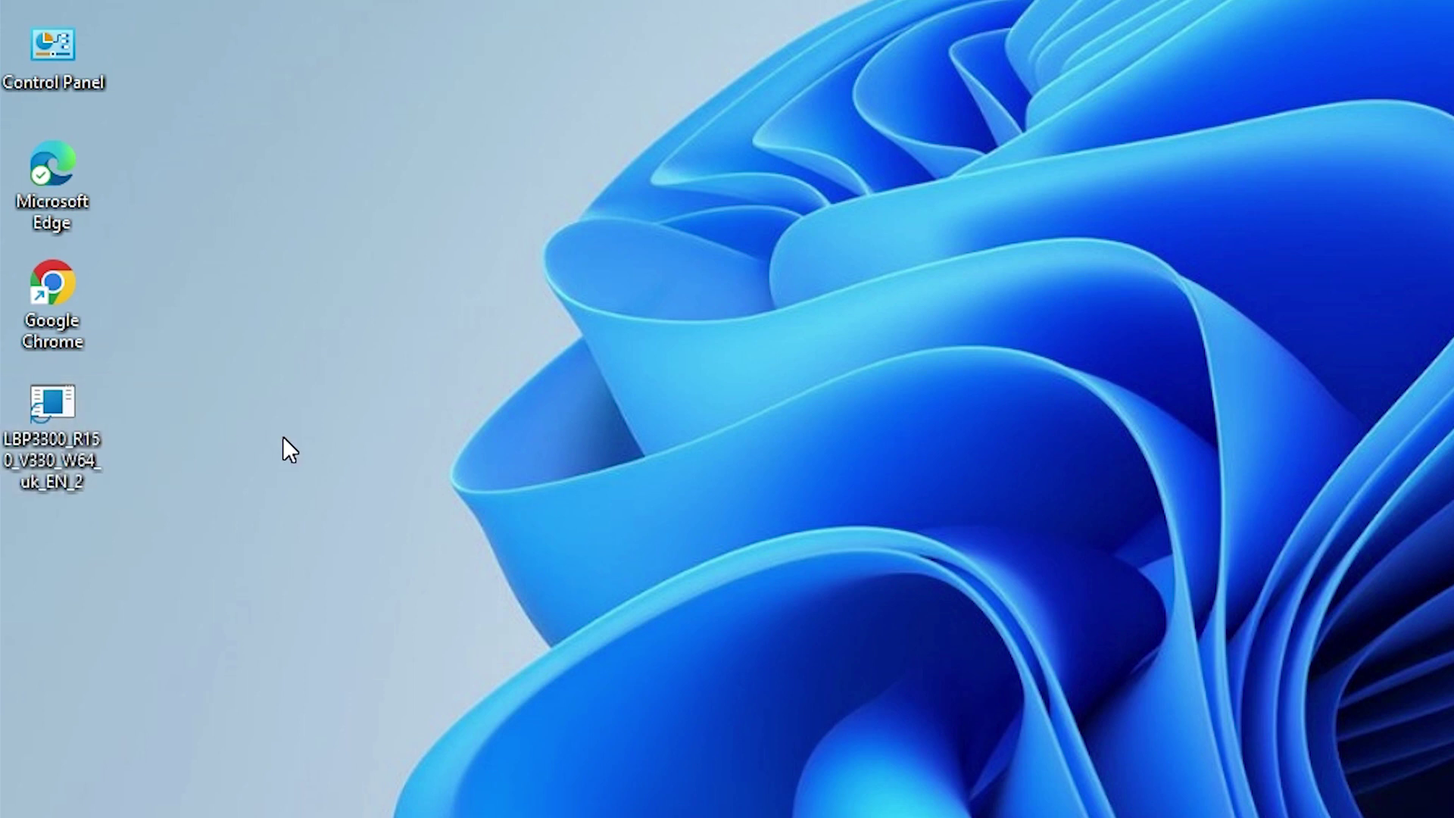
# Extract the installer with WinRAR's Extract files... into the default LBP3300_R150_V330_W64_uk_EN_2 desktop folder.
pyautogui.rightClick(43, 409)
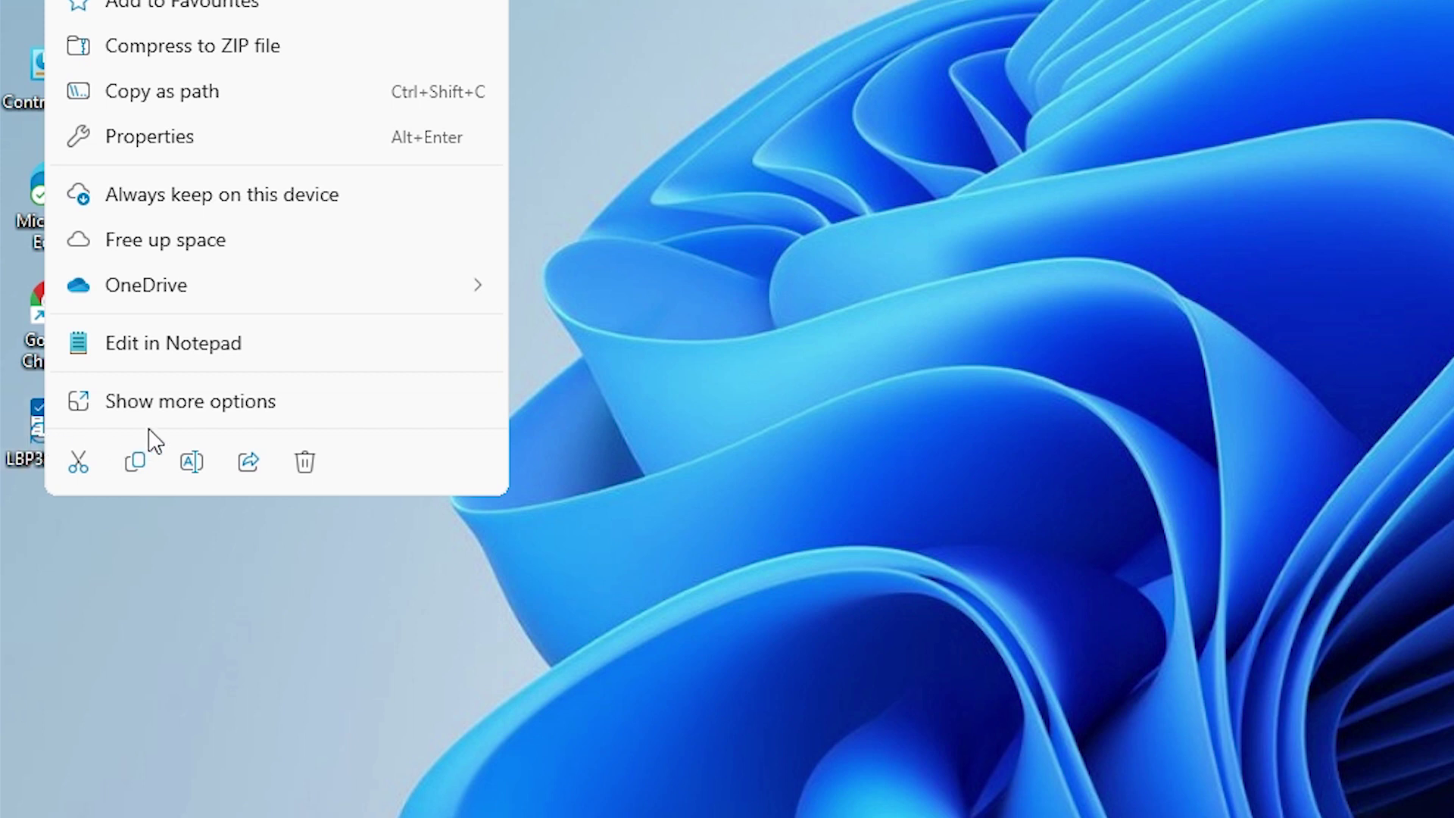
pyautogui.click(178, 416)
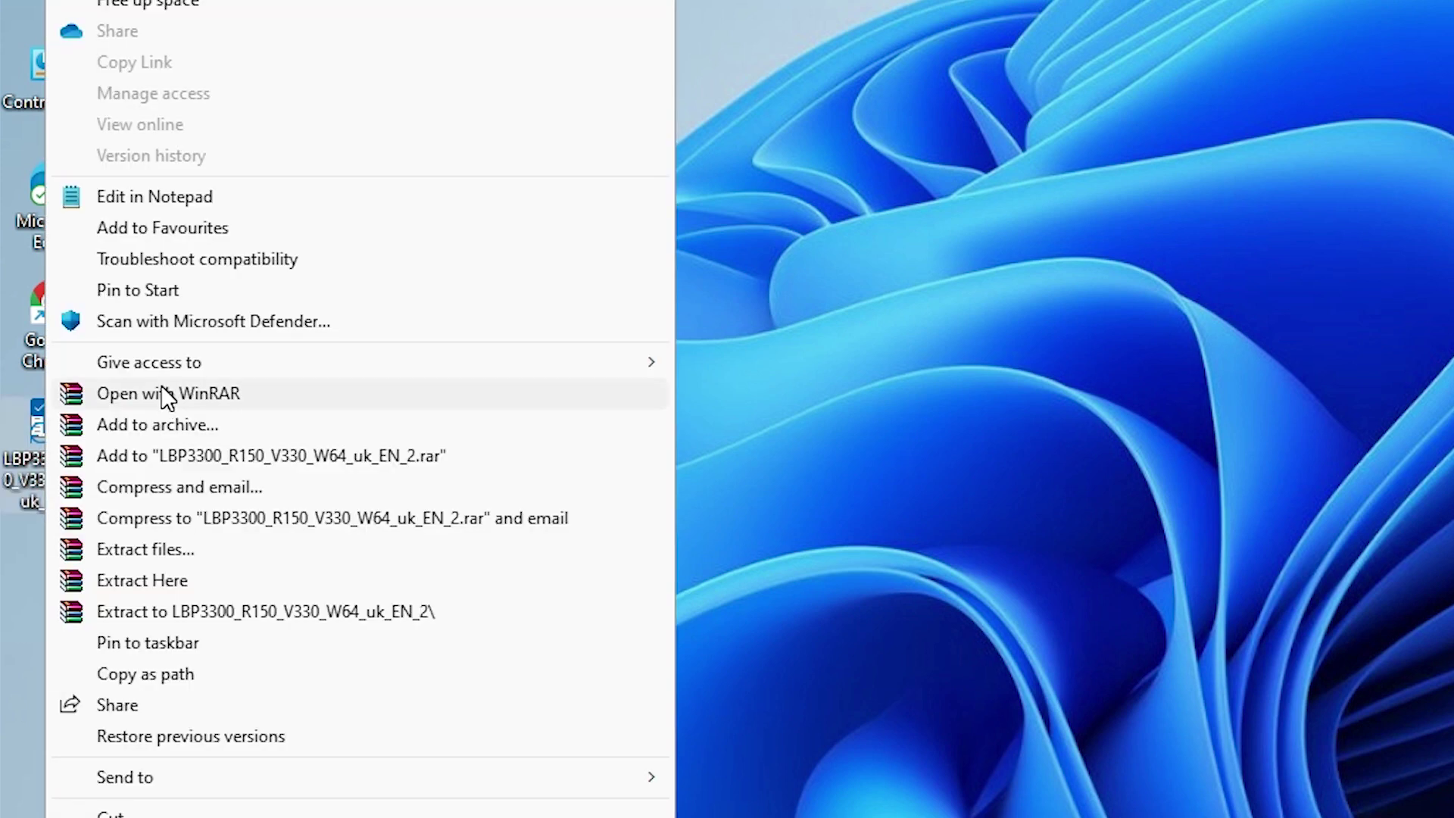
pyautogui.click(189, 551)
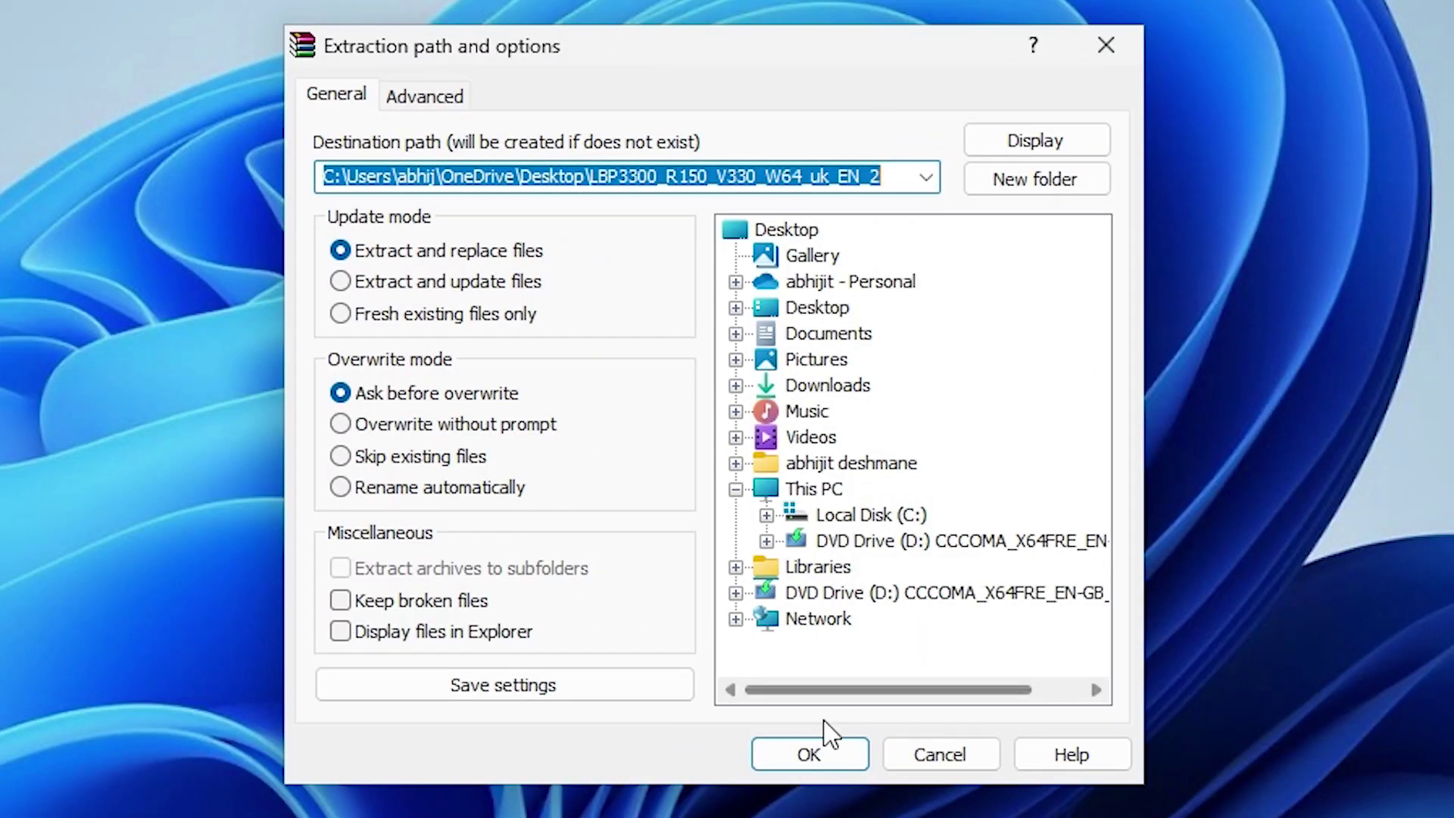
pyautogui.click(813, 752)
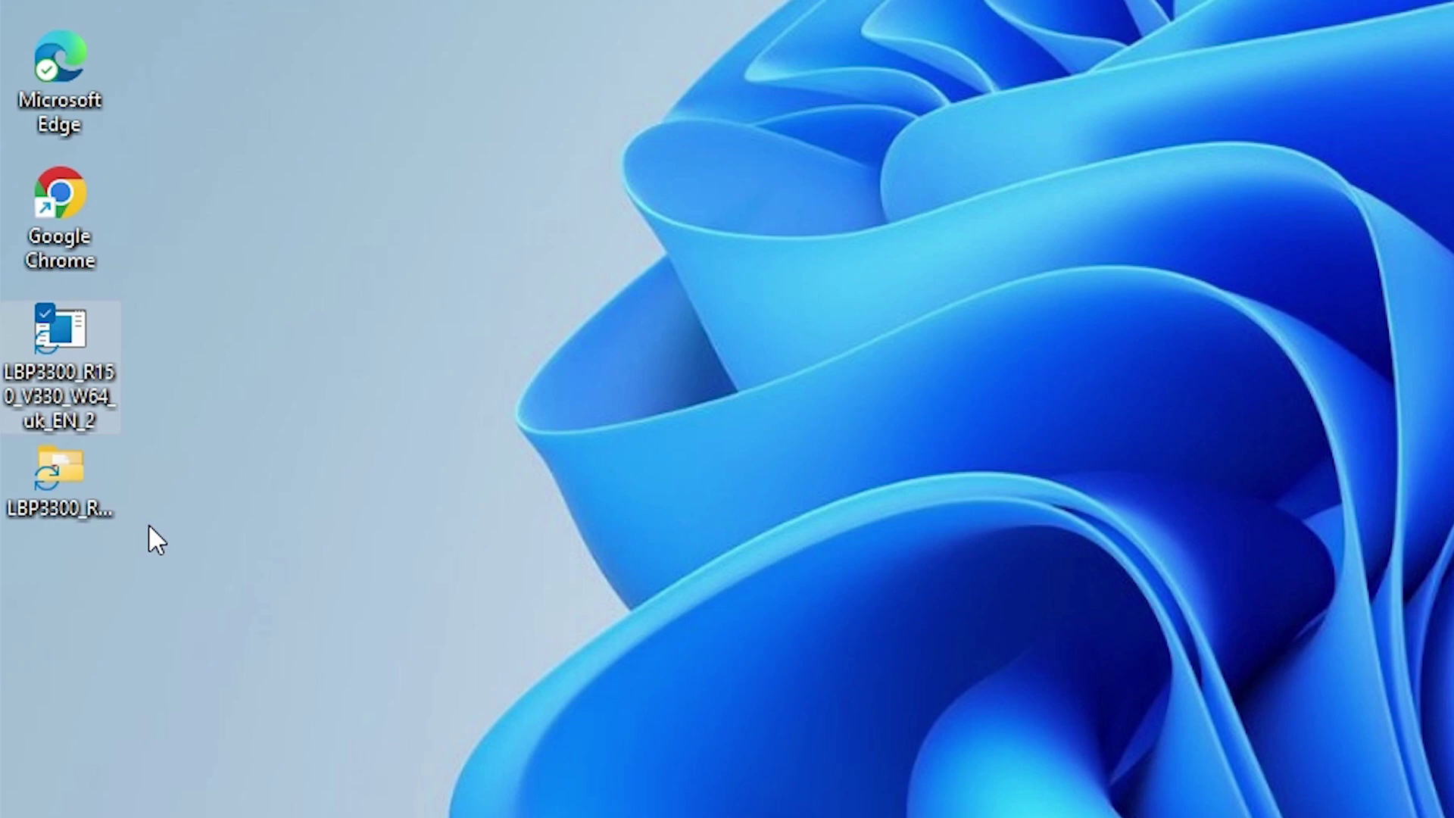
pyautogui.click(99, 497)
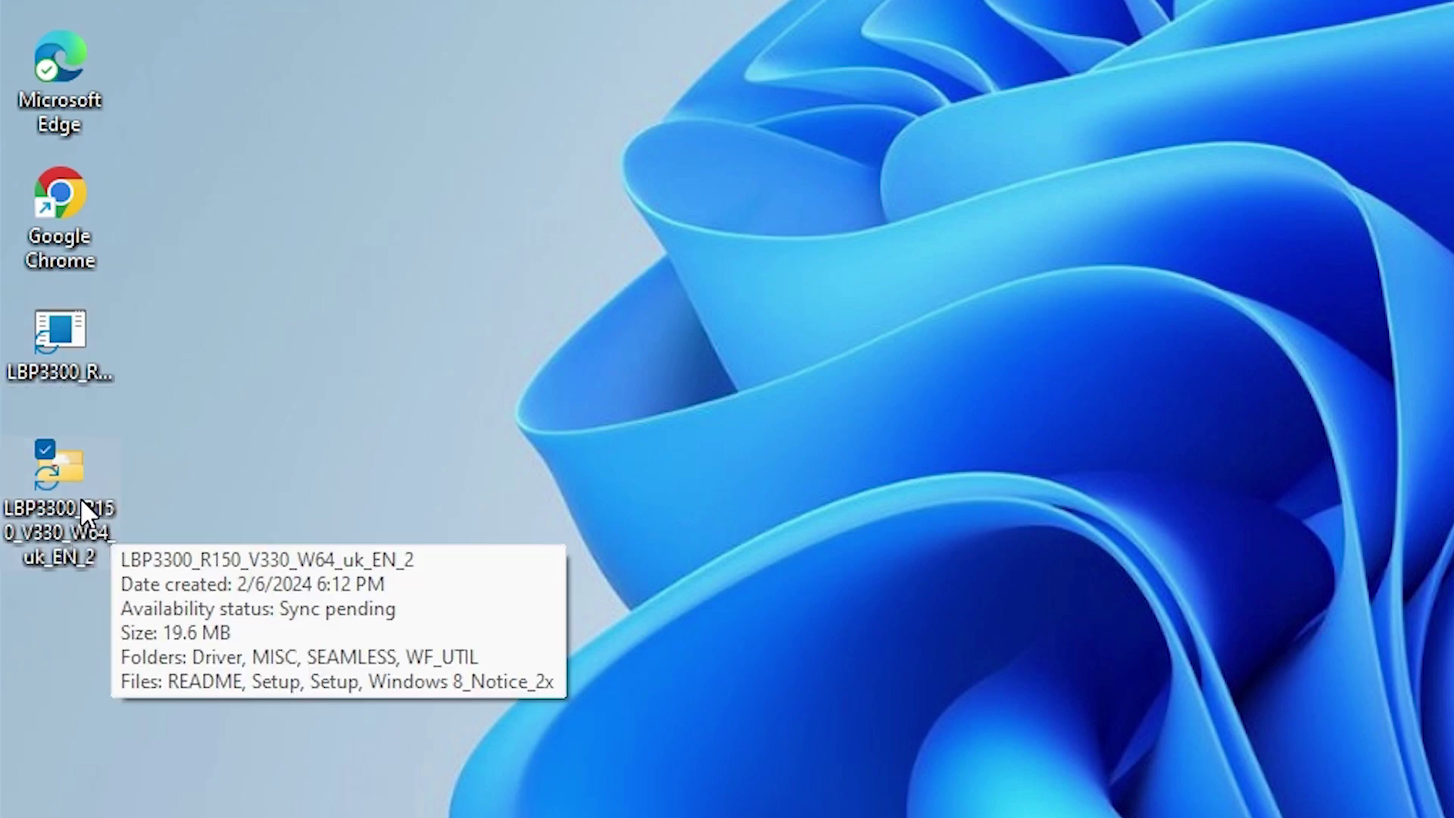
# Browse the extracted folder's Setup file and the Driver subfolder's 46 files, then close Explorer.
pyautogui.doubleClick(81, 501)
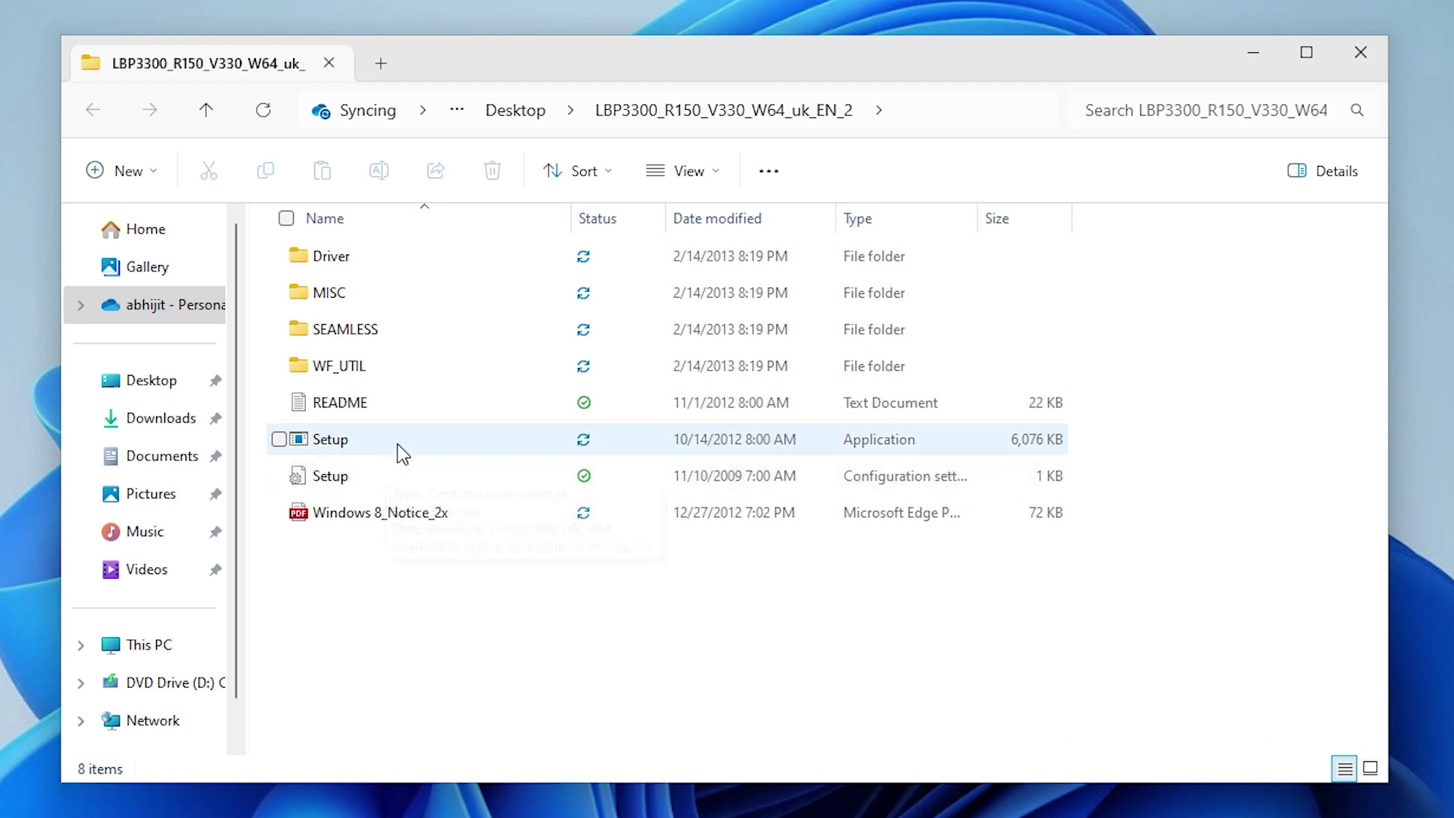
pyautogui.click(375, 443)
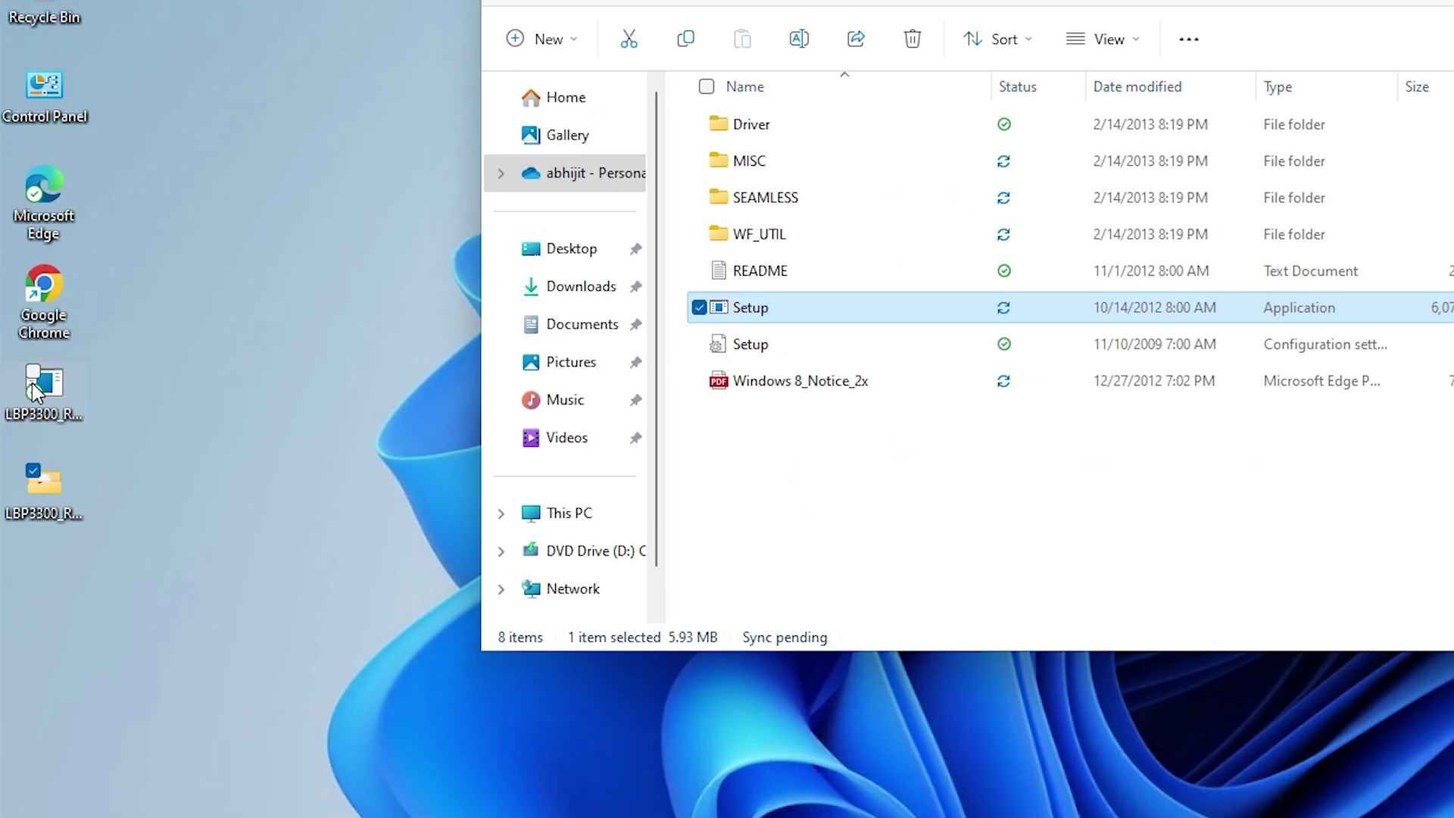
pyautogui.click(32, 383)
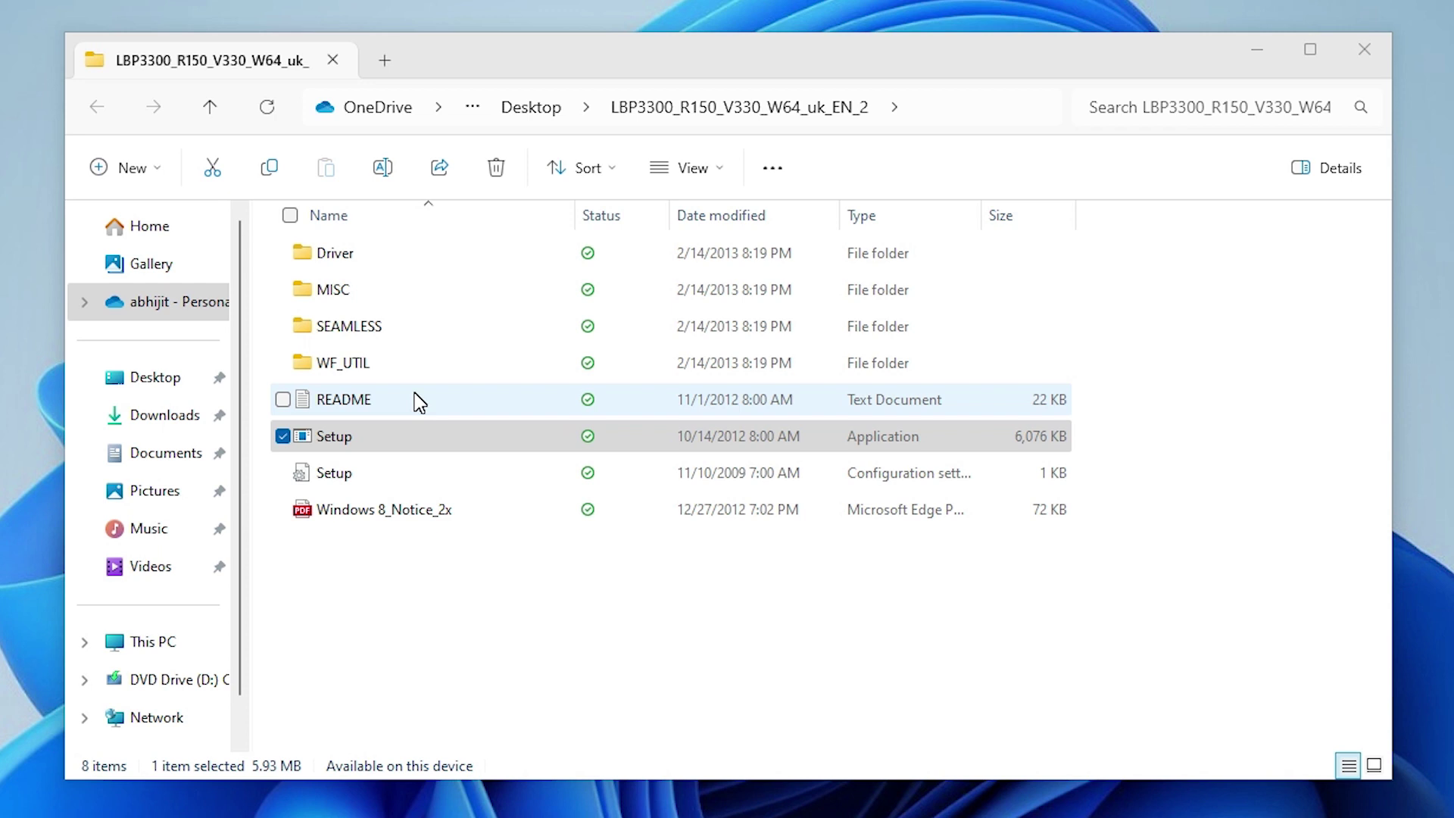
pyautogui.doubleClick(429, 261)
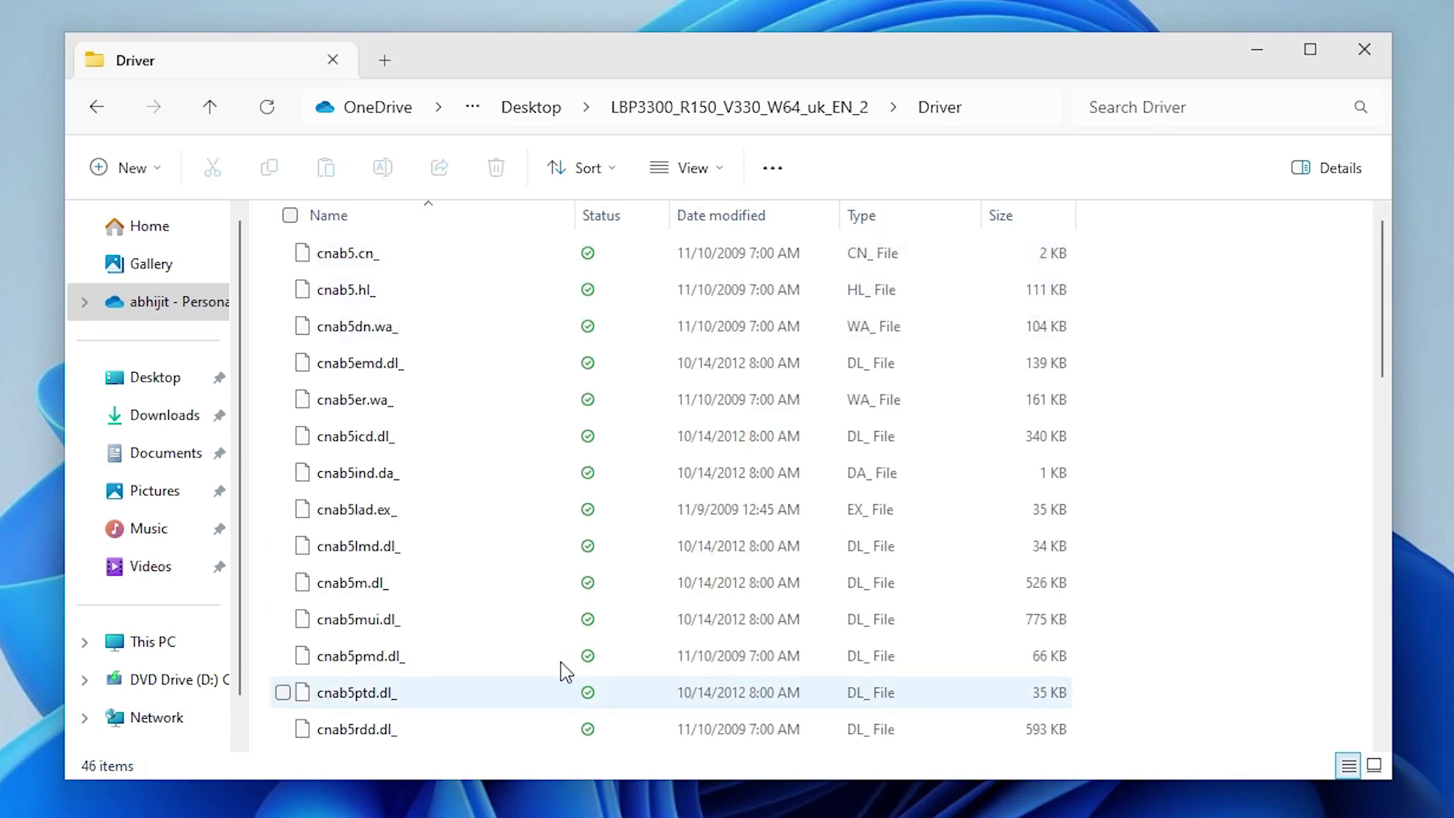
pyautogui.click(1383, 55)
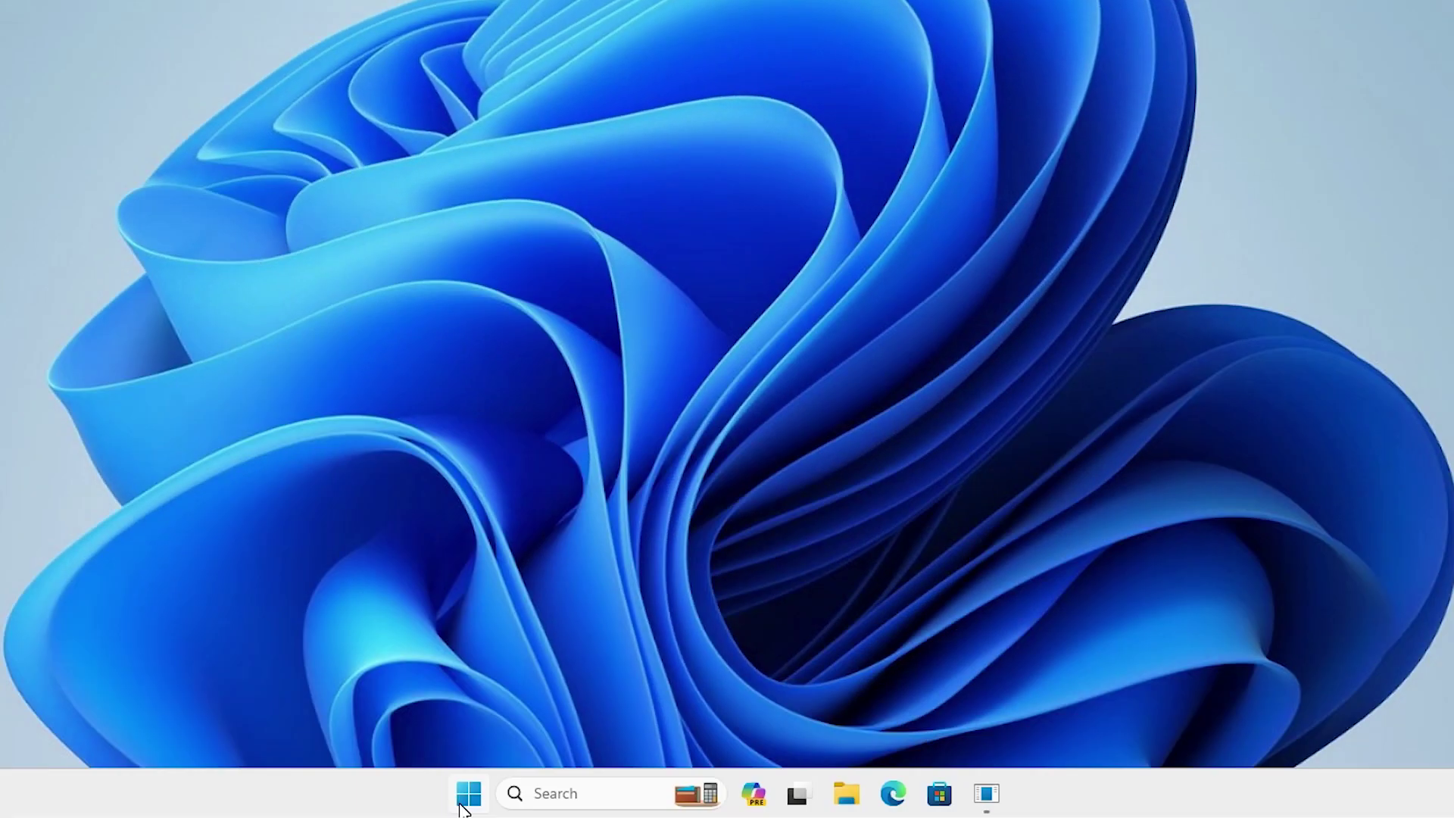
# Search 'pr' from Start to reach Printers & scanners, then choose Add device and Add manually.
pyautogui.click(464, 801)
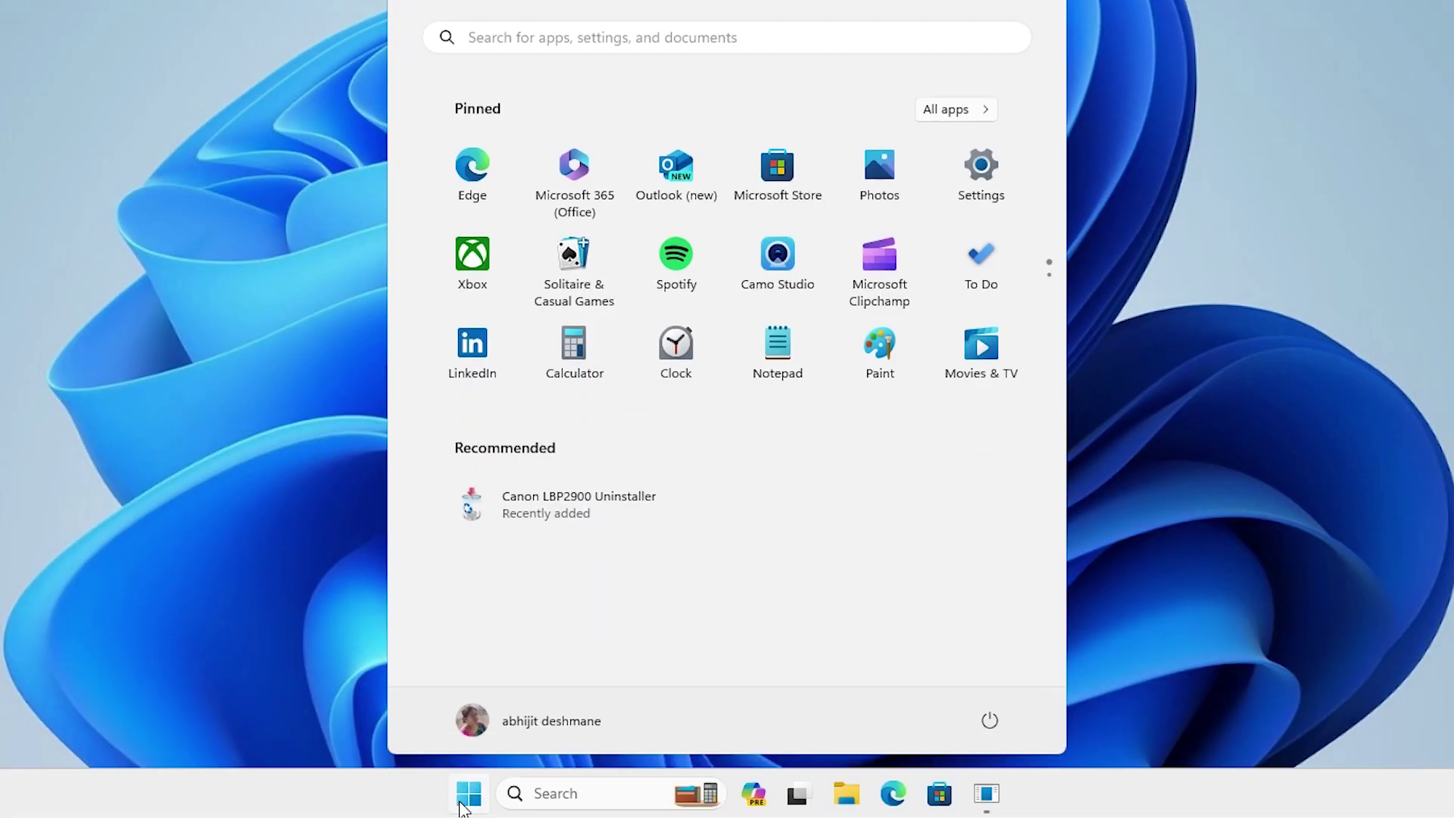
pyautogui.write('pr')
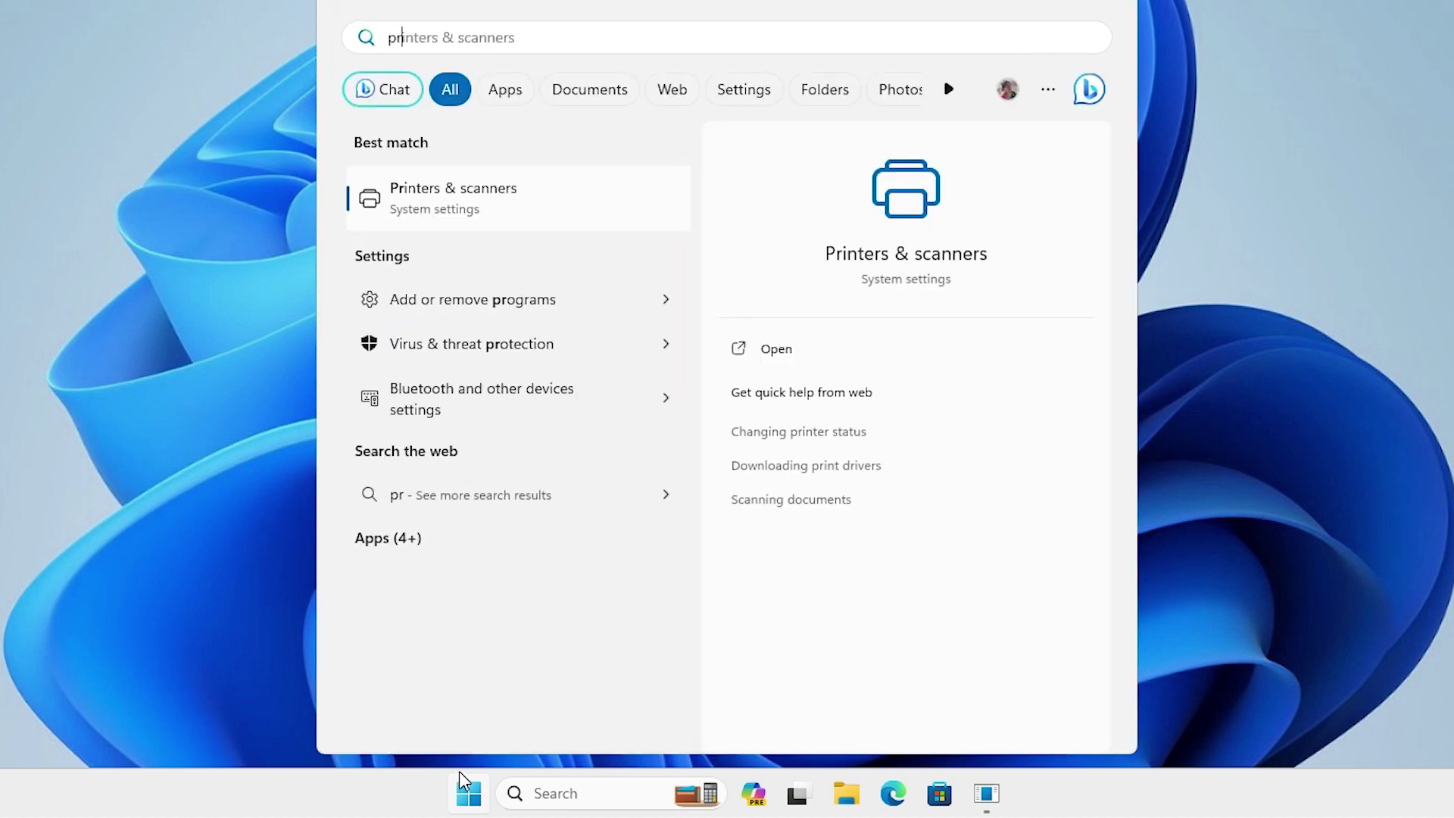
pyautogui.click(519, 200)
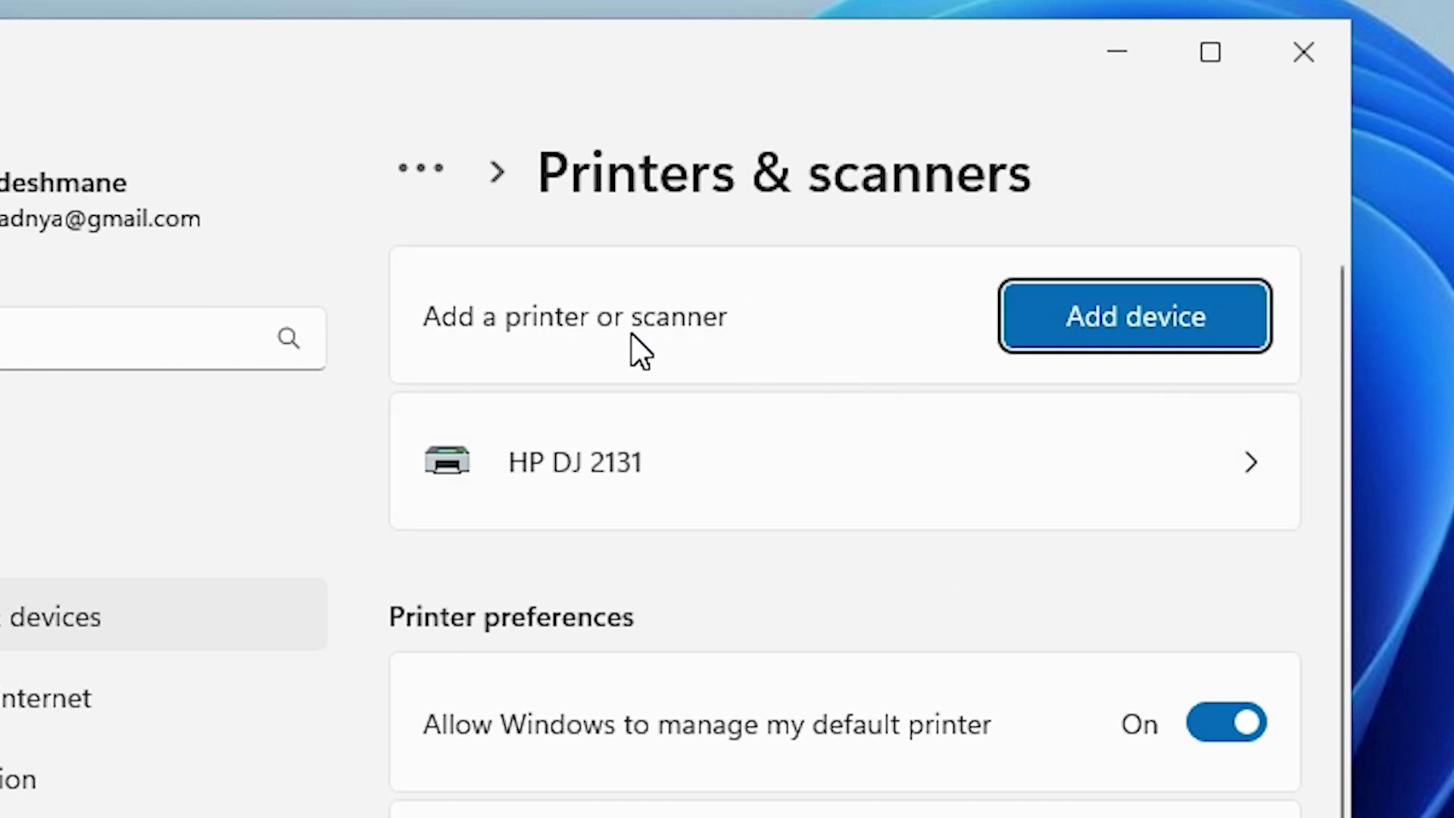
pyautogui.click(1140, 328)
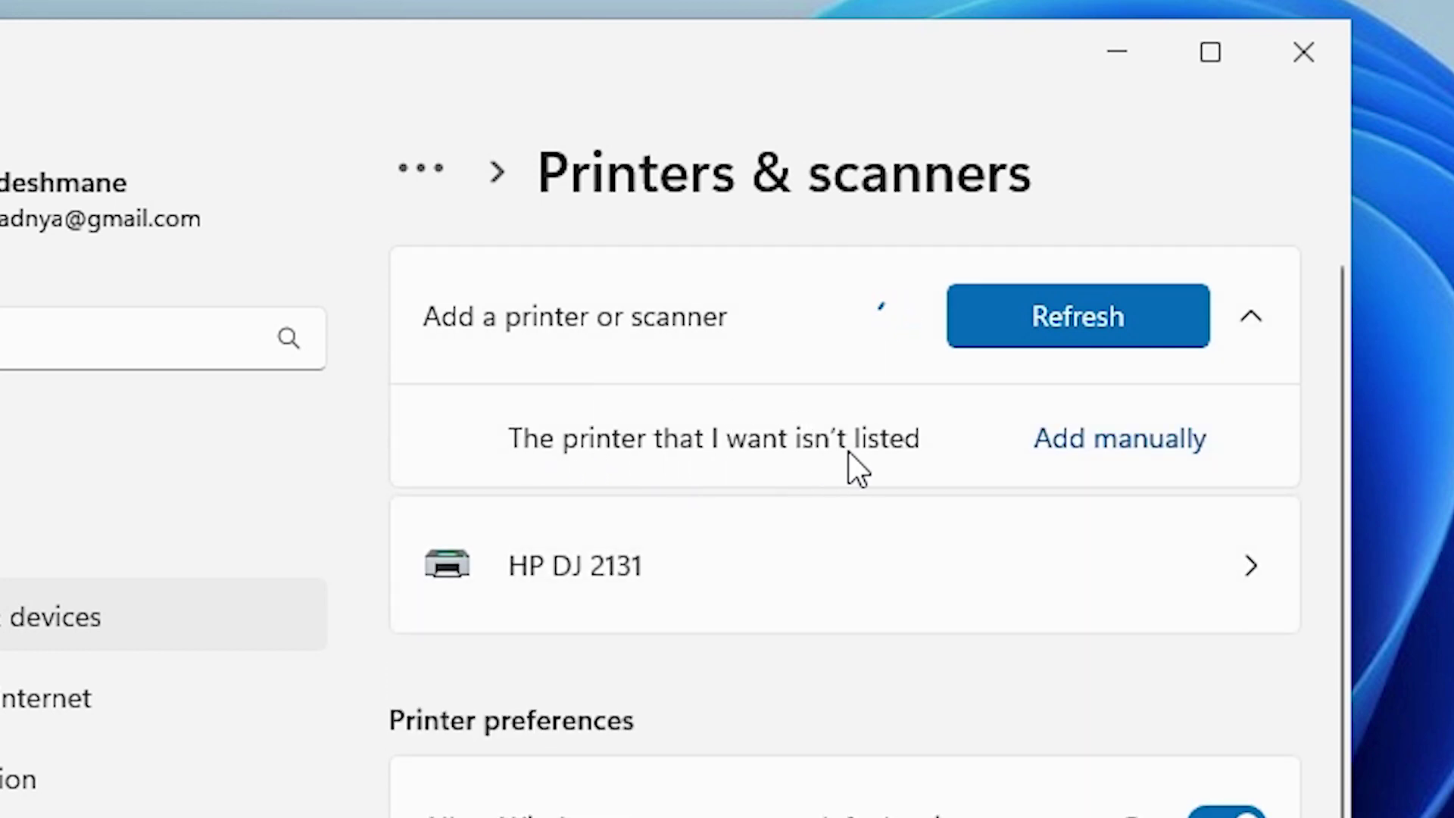
pyautogui.click(1107, 445)
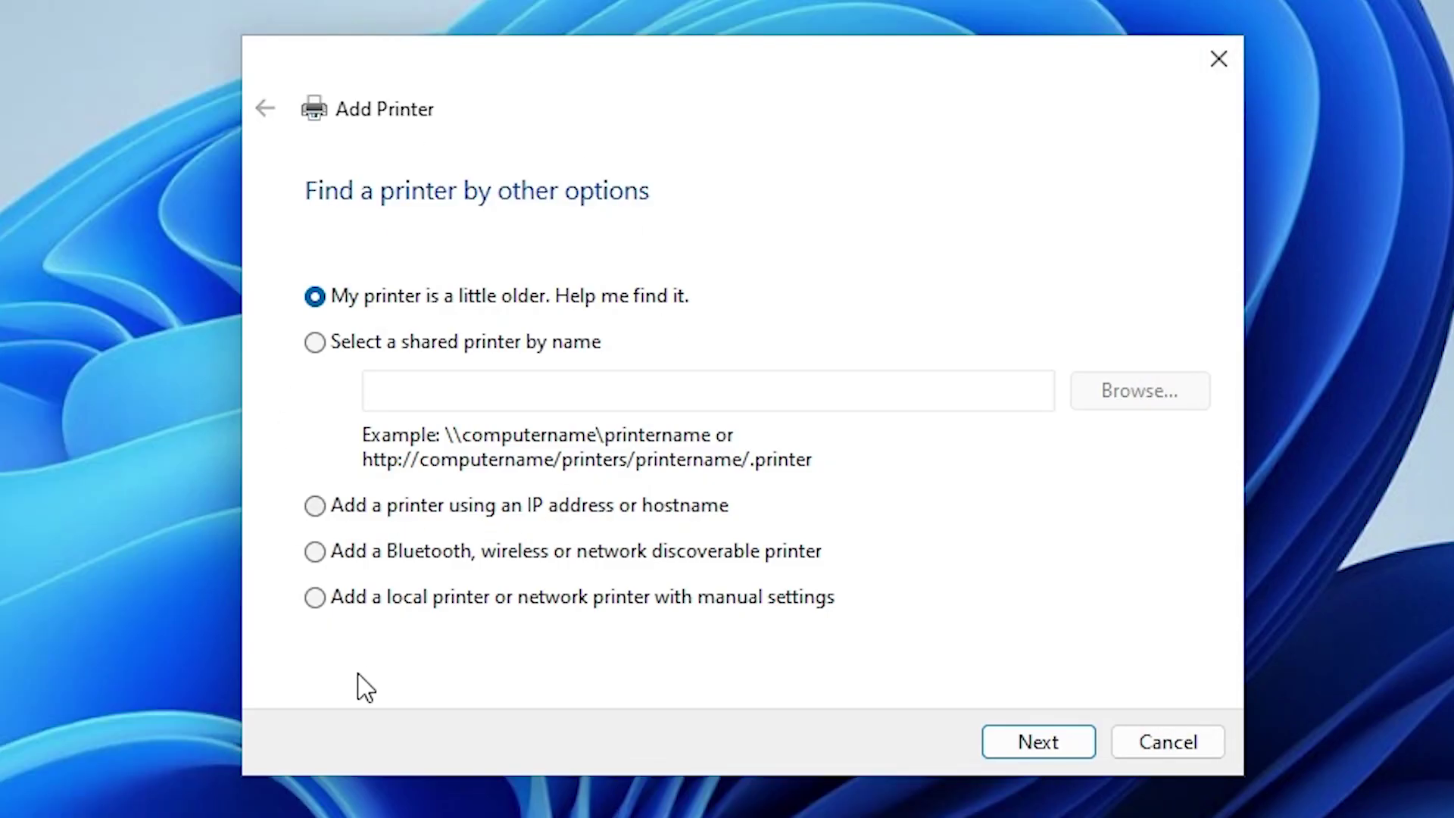
# Add a local printer with manual settings on port USB_001 (Local Port).
pyautogui.click(467, 603)
pyautogui.click(1036, 742)
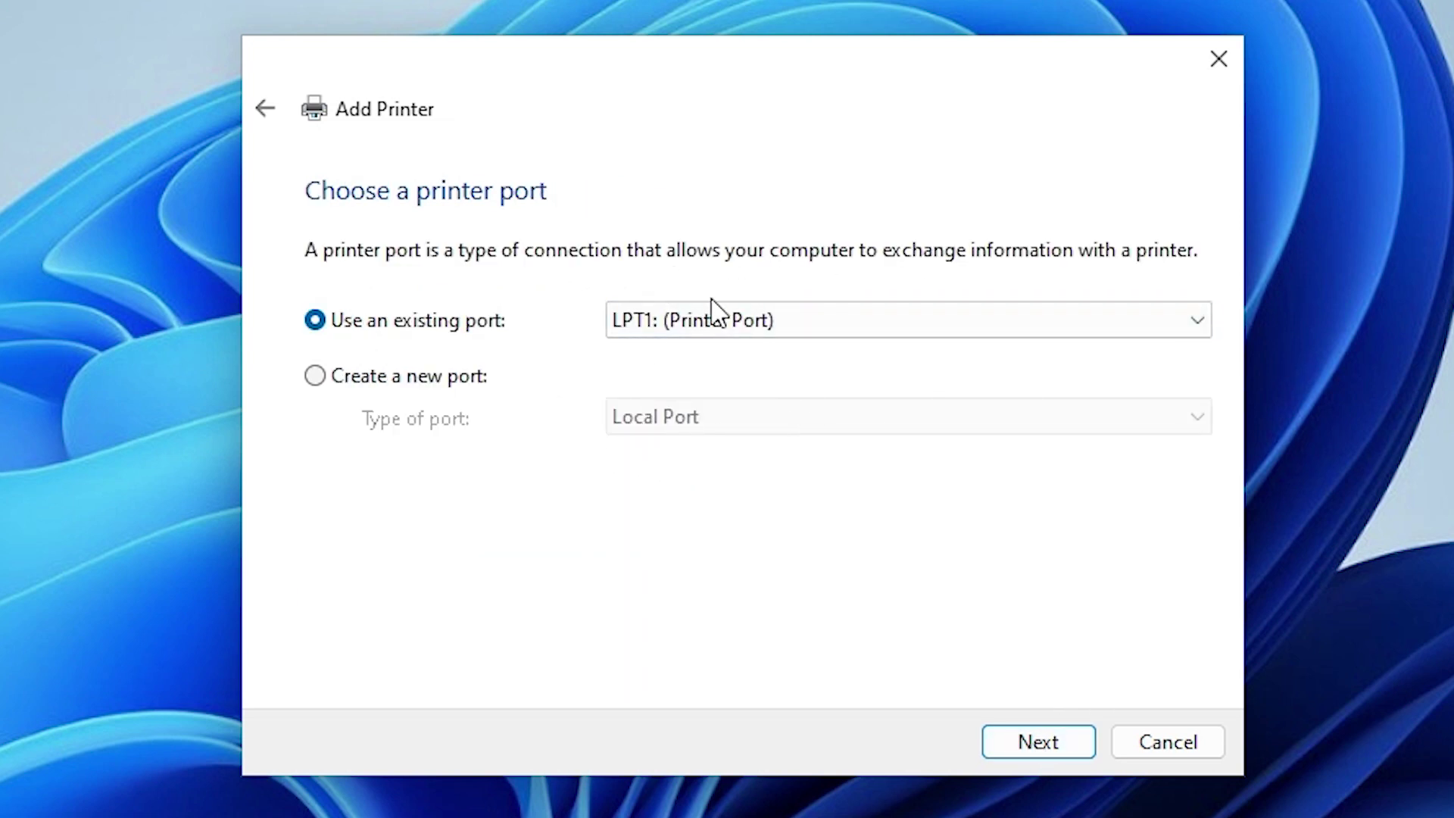
pyautogui.click(815, 324)
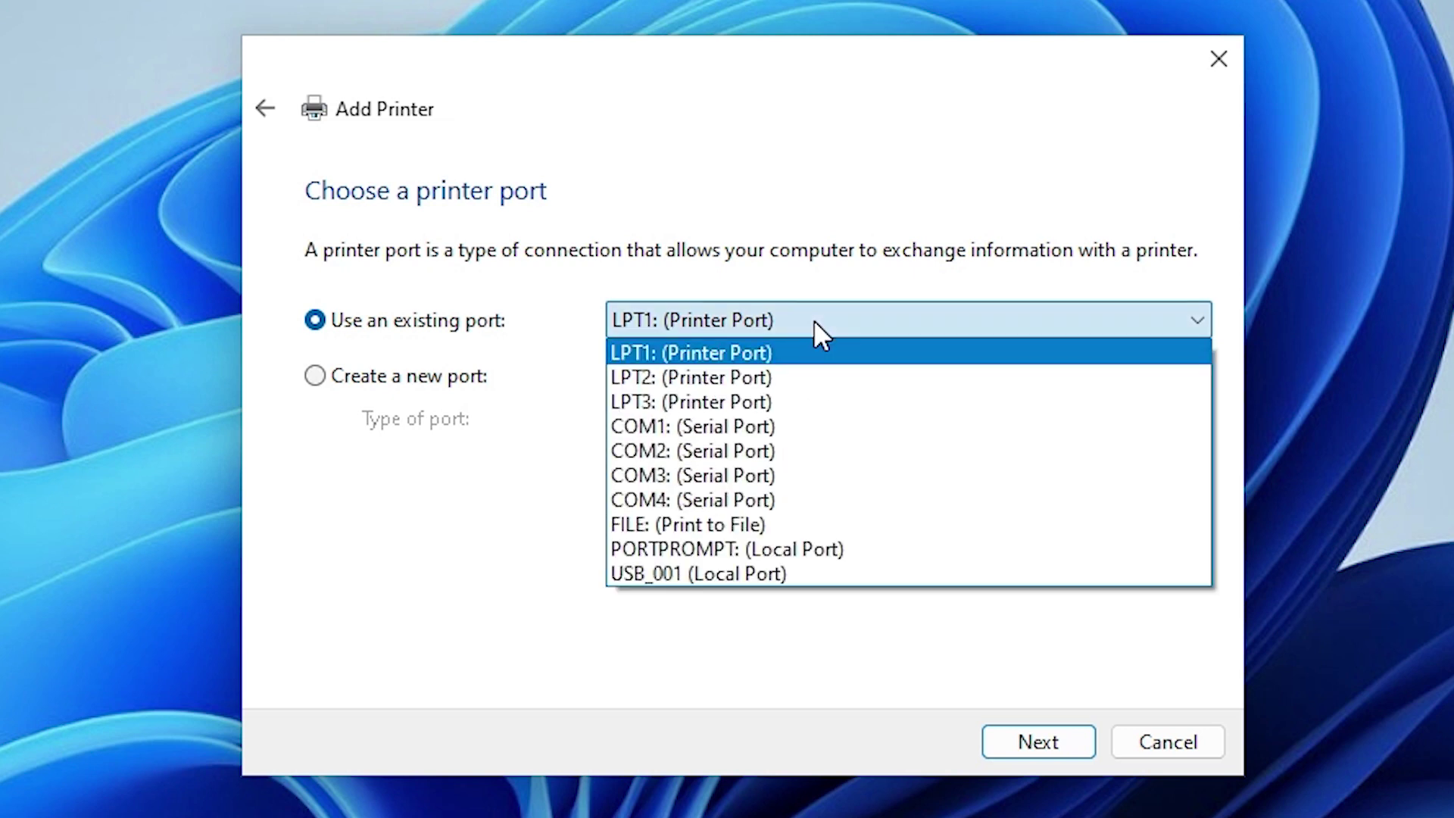
pyautogui.click(727, 572)
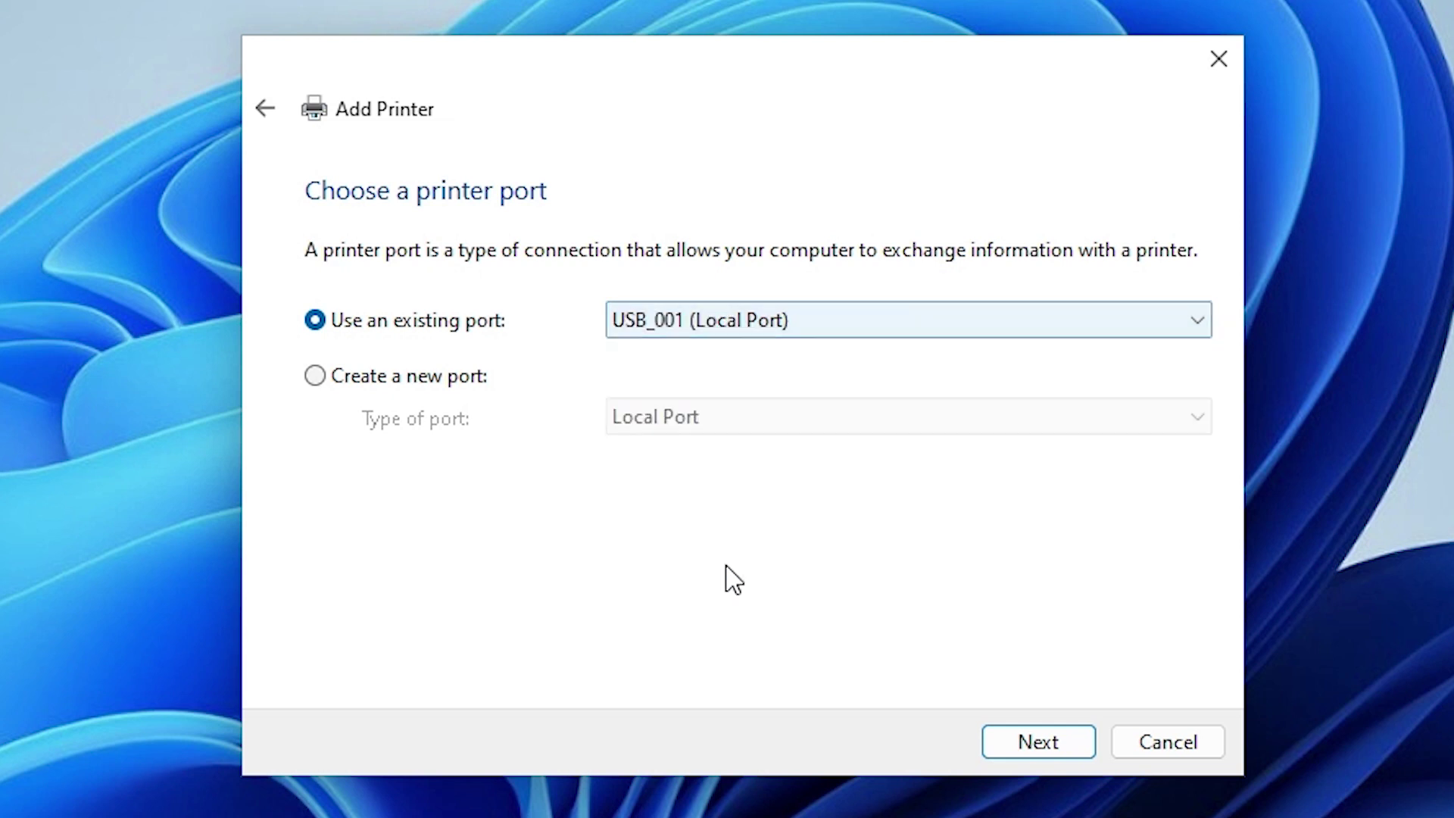
pyautogui.click(1015, 745)
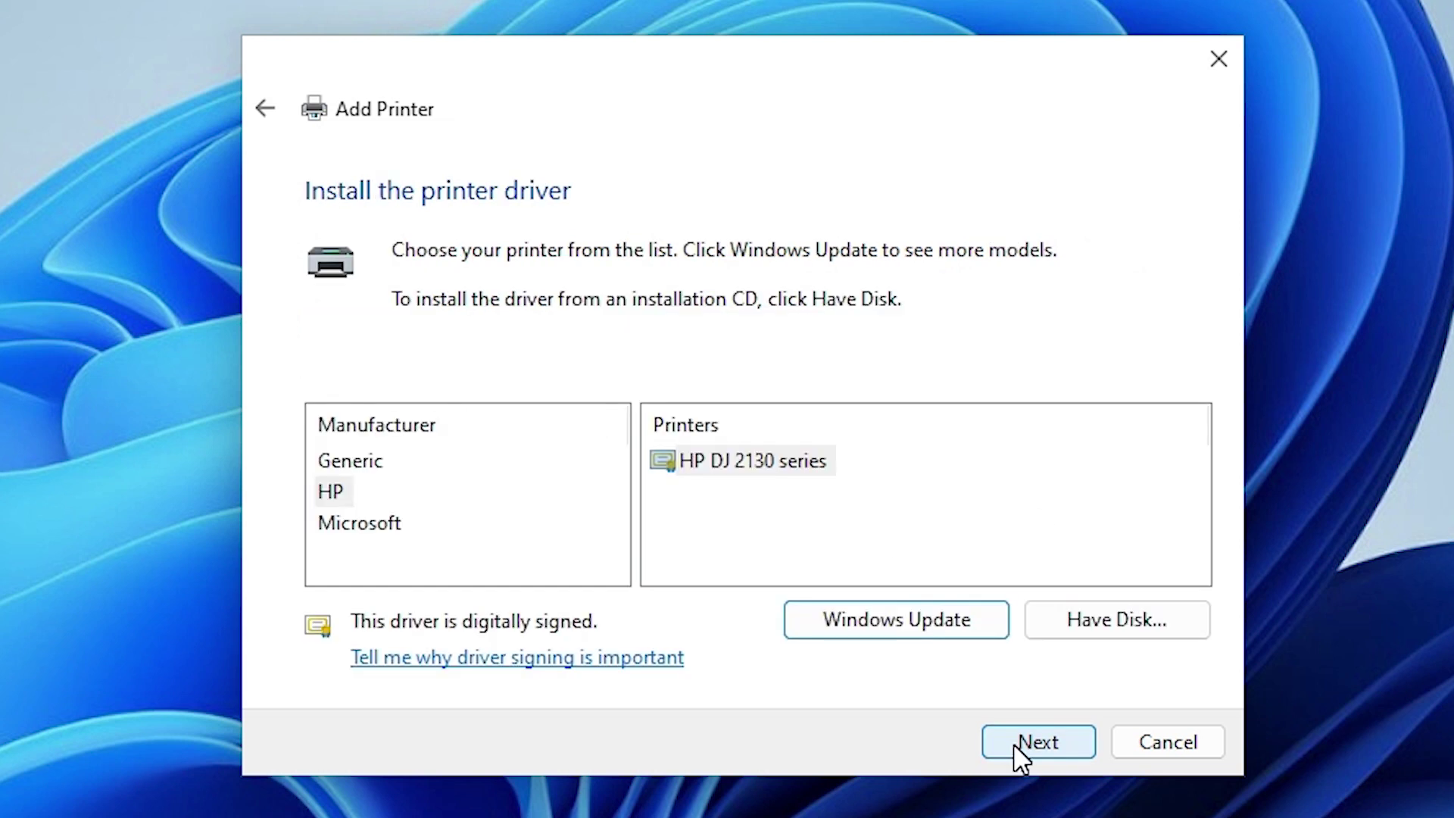
# Use Have Disk to load CNAB5STD.INF from Desktop > LBP3300 > Driver.
pyautogui.click(1101, 627)
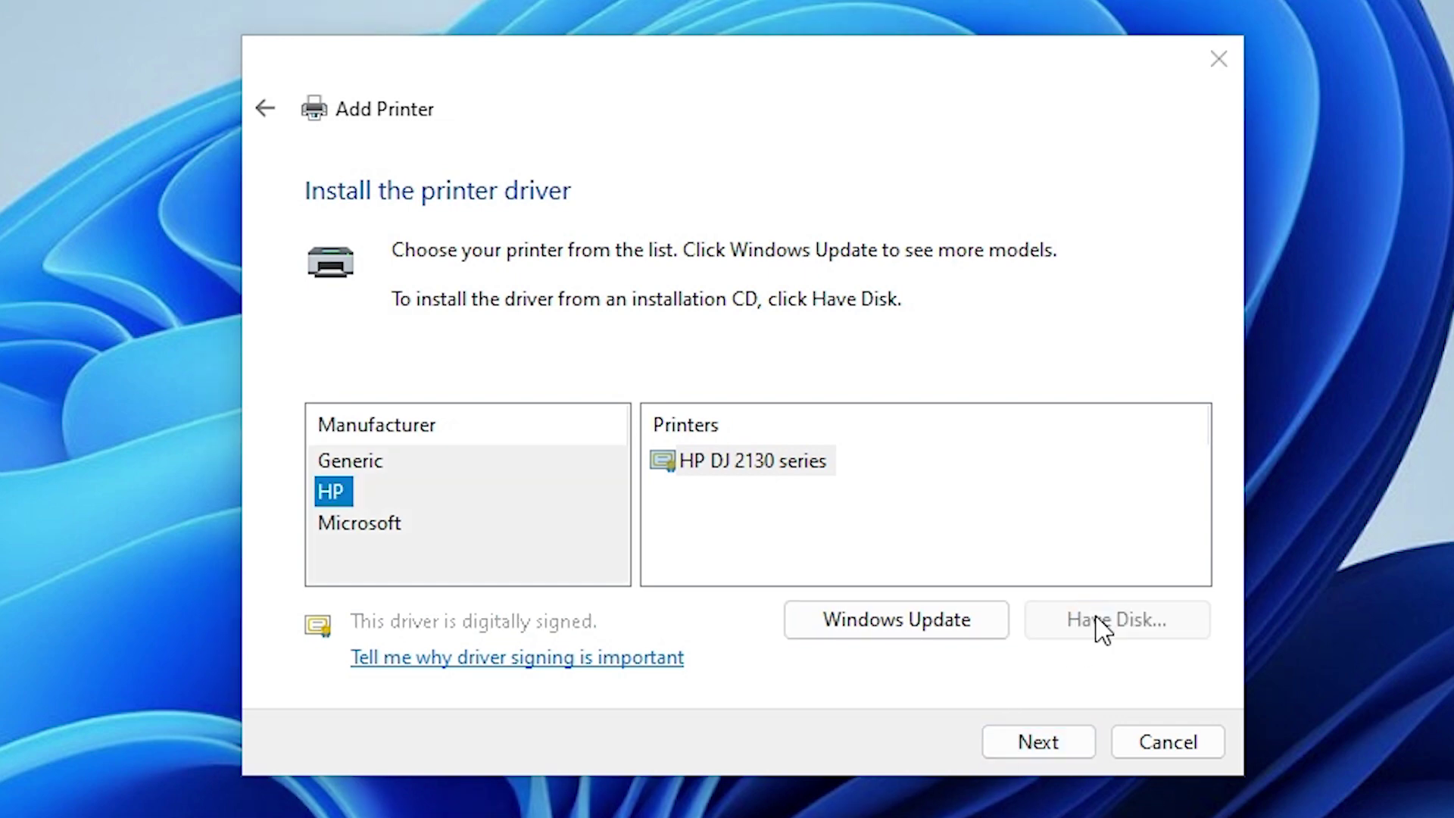
pyautogui.click(988, 579)
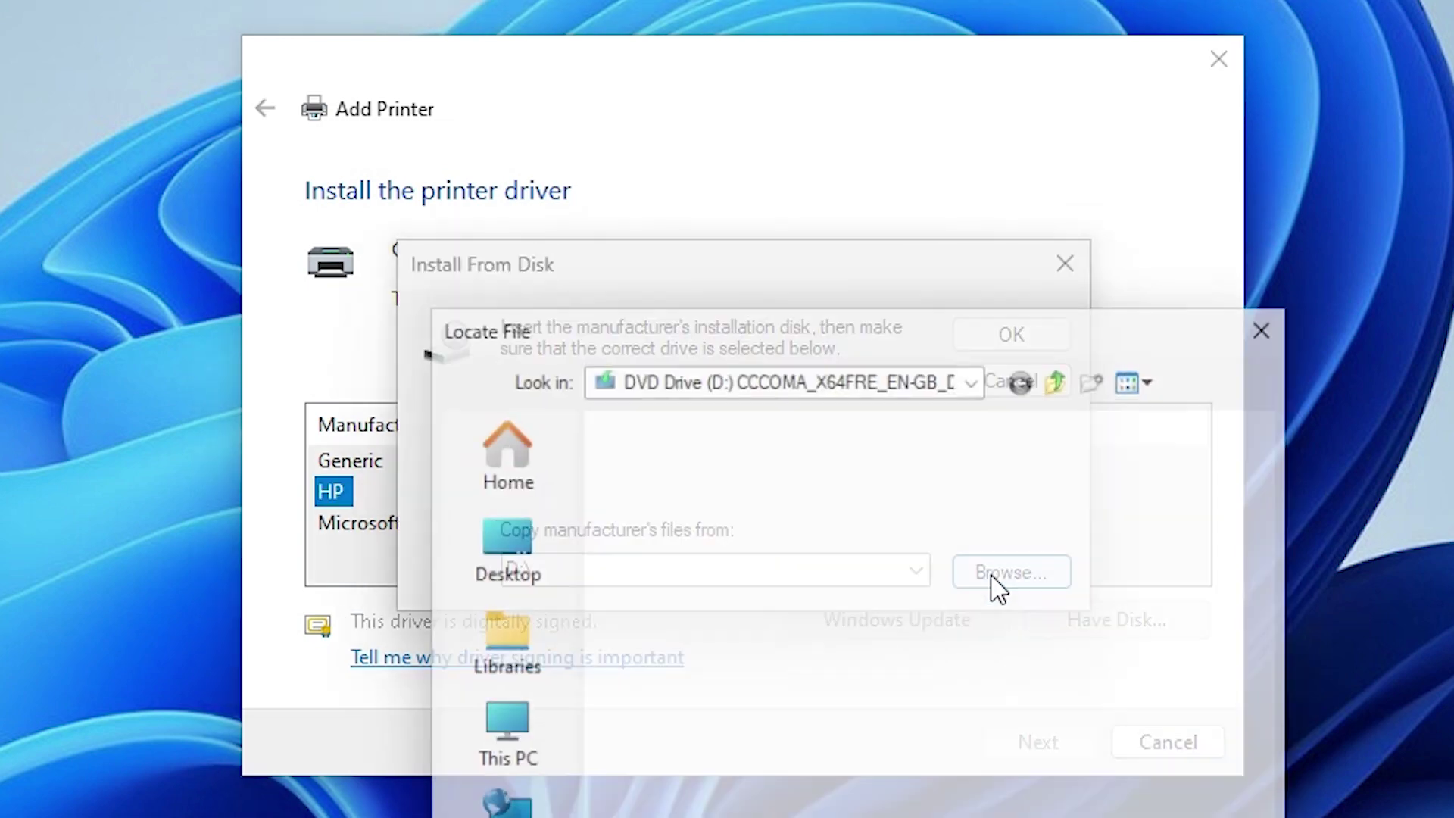
pyautogui.click(521, 372)
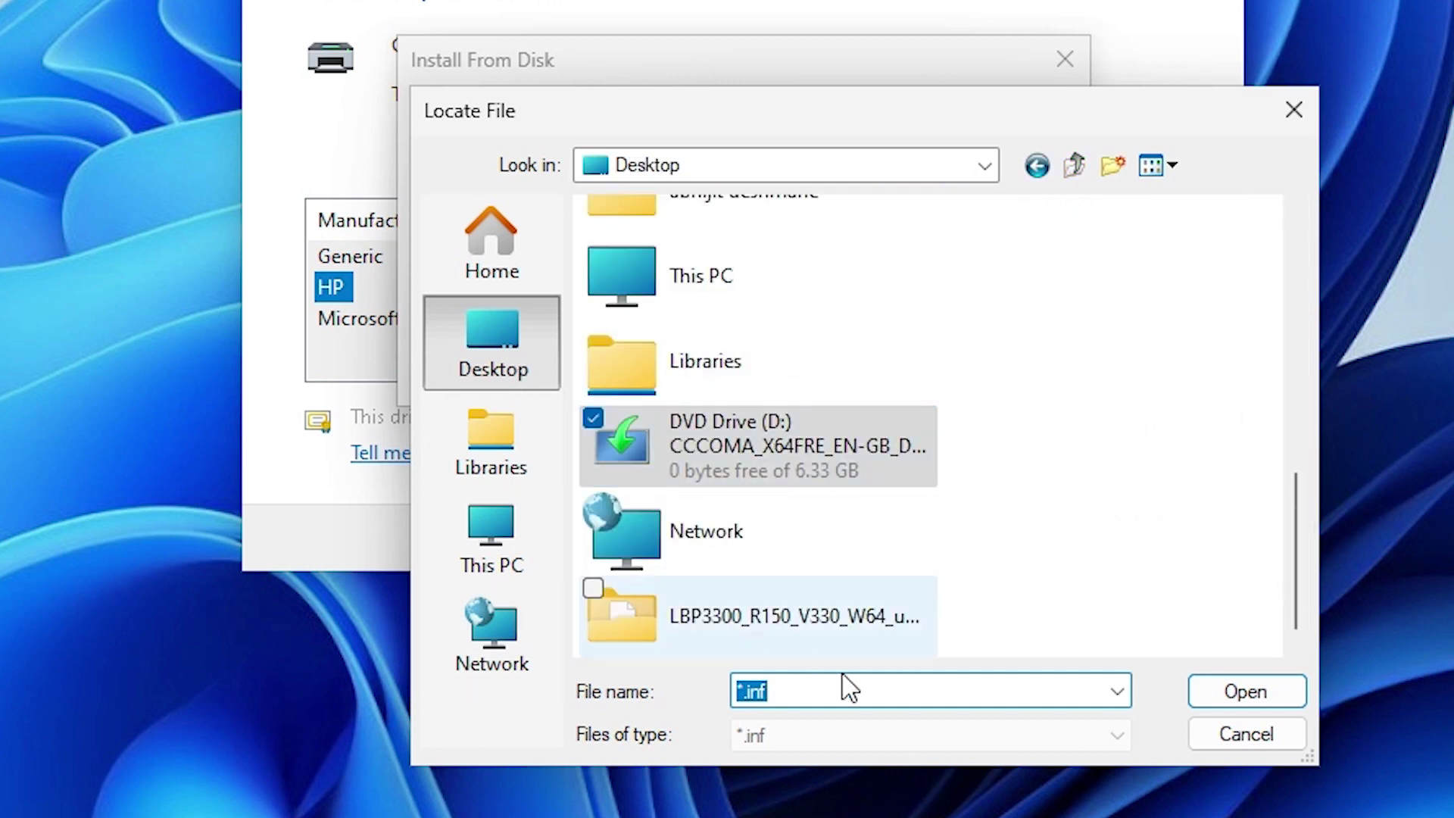
pyautogui.doubleClick(719, 621)
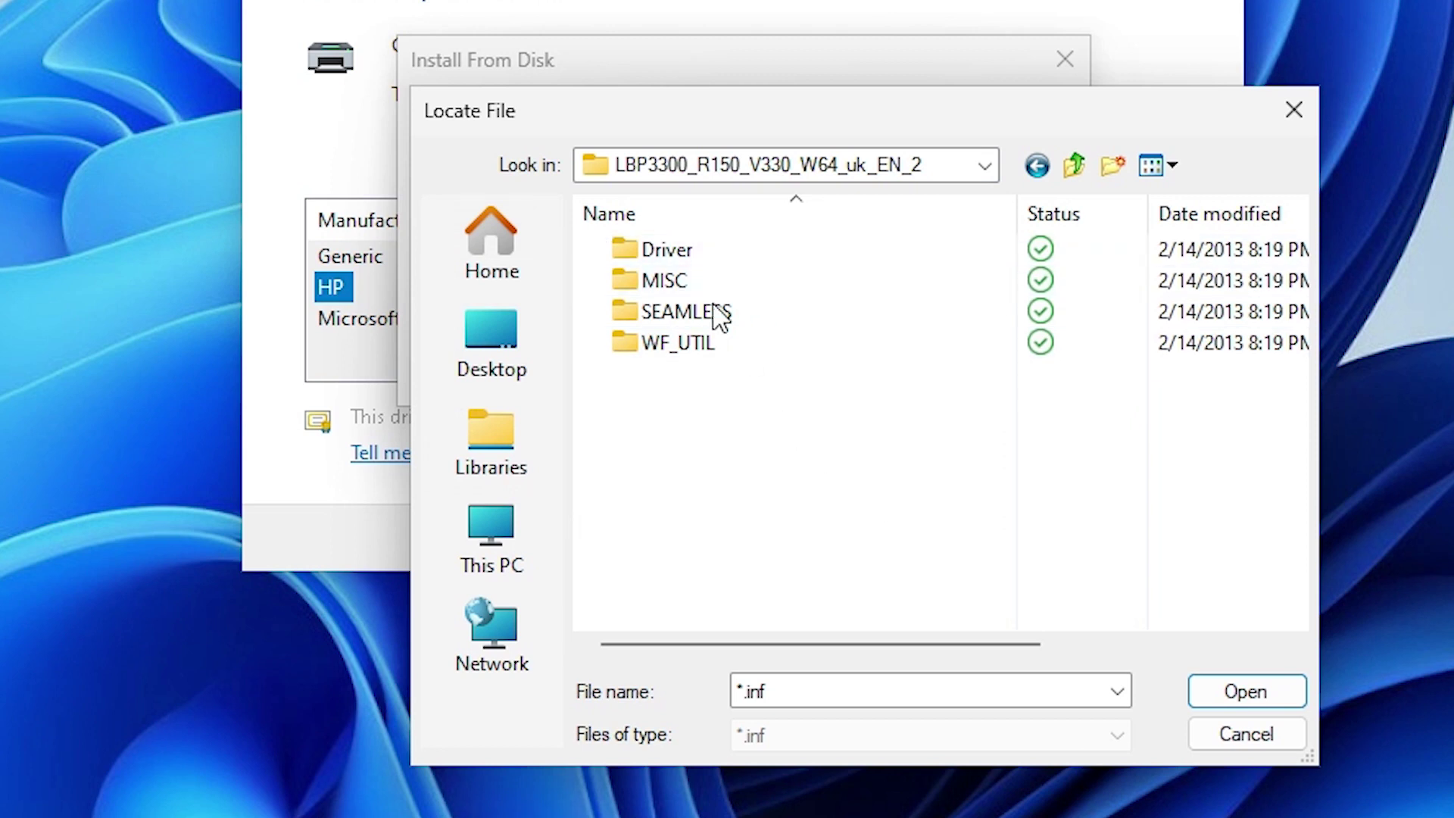
pyautogui.doubleClick(688, 253)
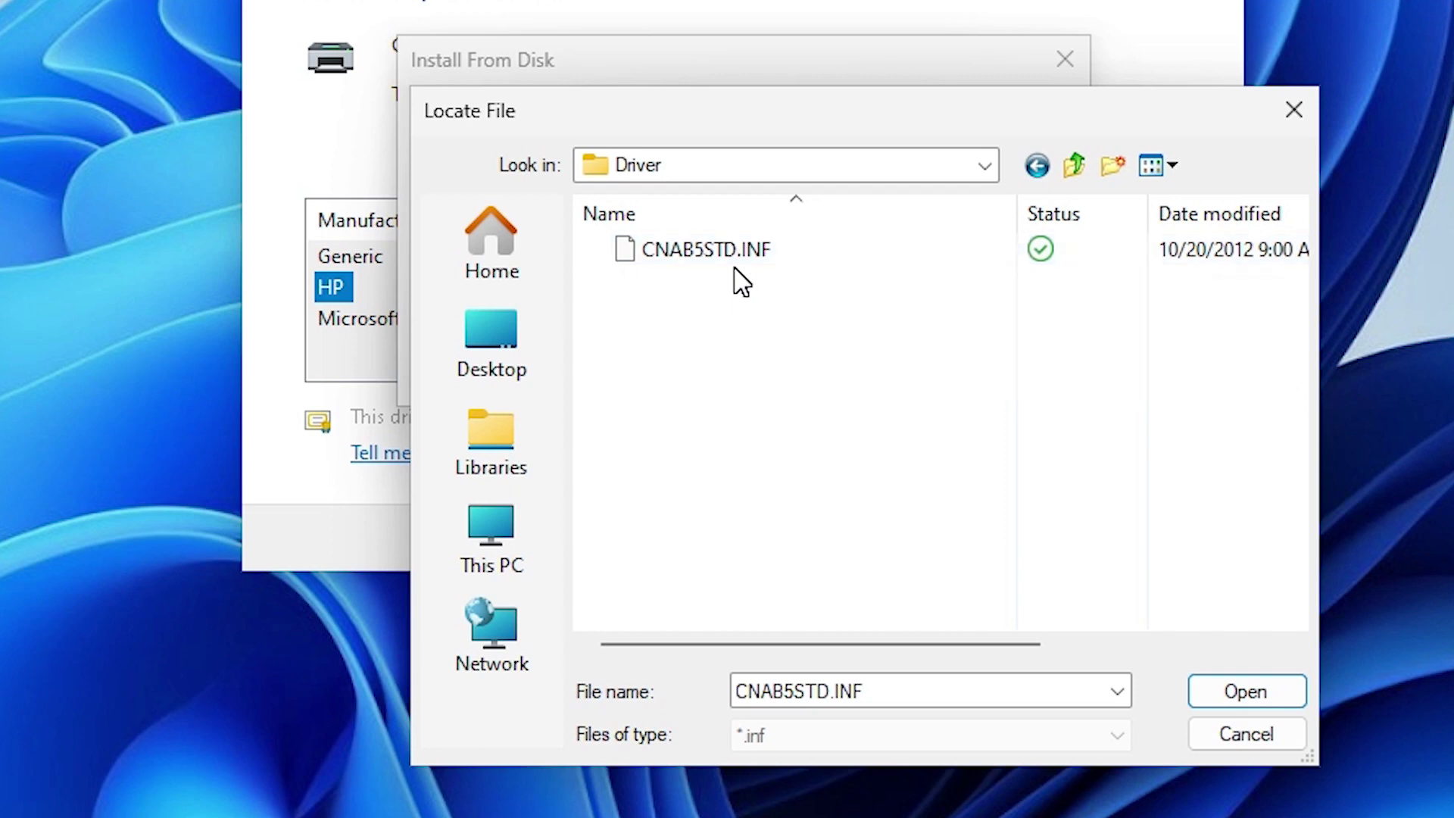
pyautogui.click(746, 251)
pyautogui.click(1278, 695)
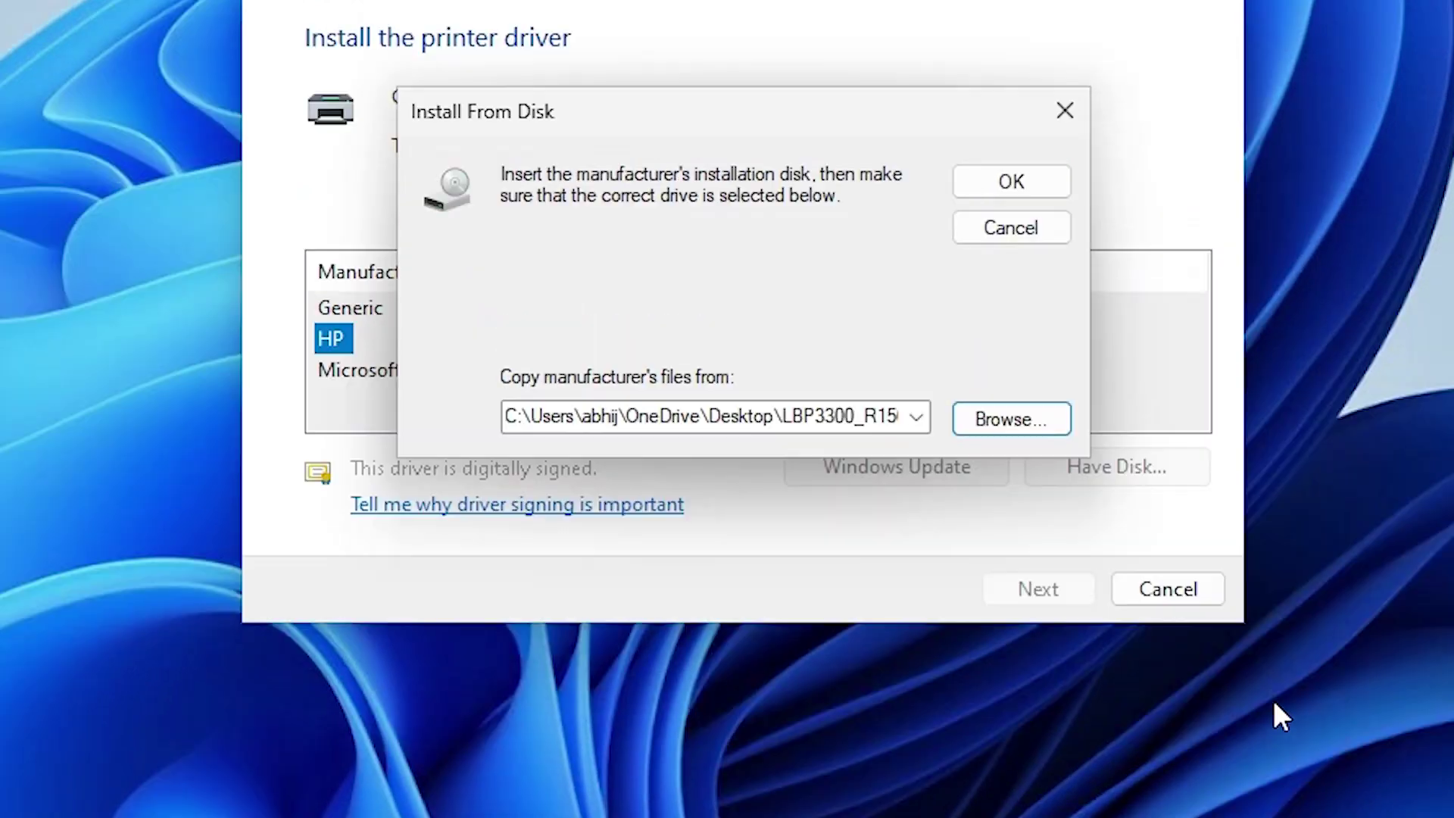
pyautogui.click(1039, 184)
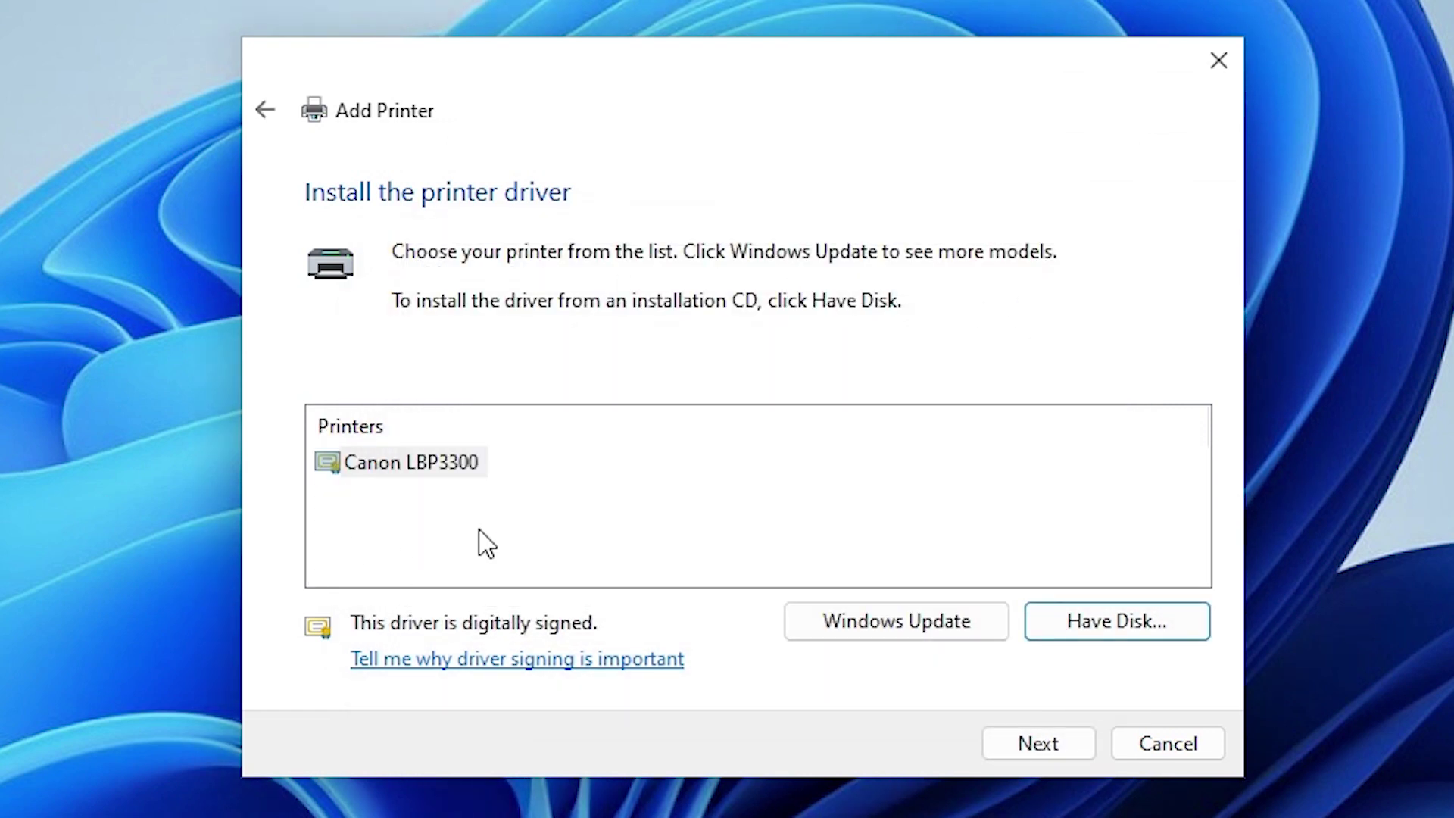
# Install the Canon LBP3300 model, keeping its default name Canon LBP3300.
pyautogui.click(403, 470)
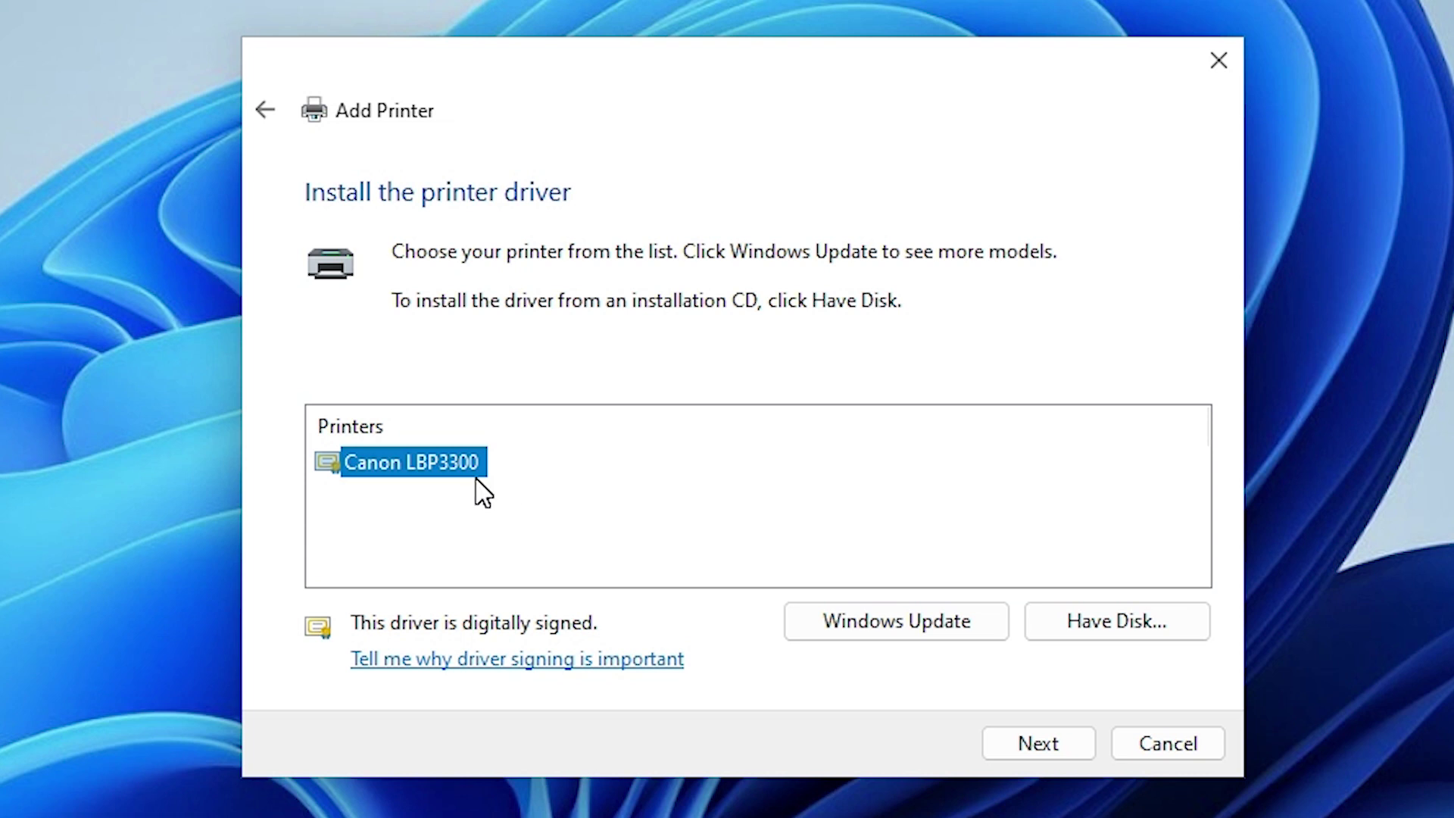
pyautogui.click(1033, 742)
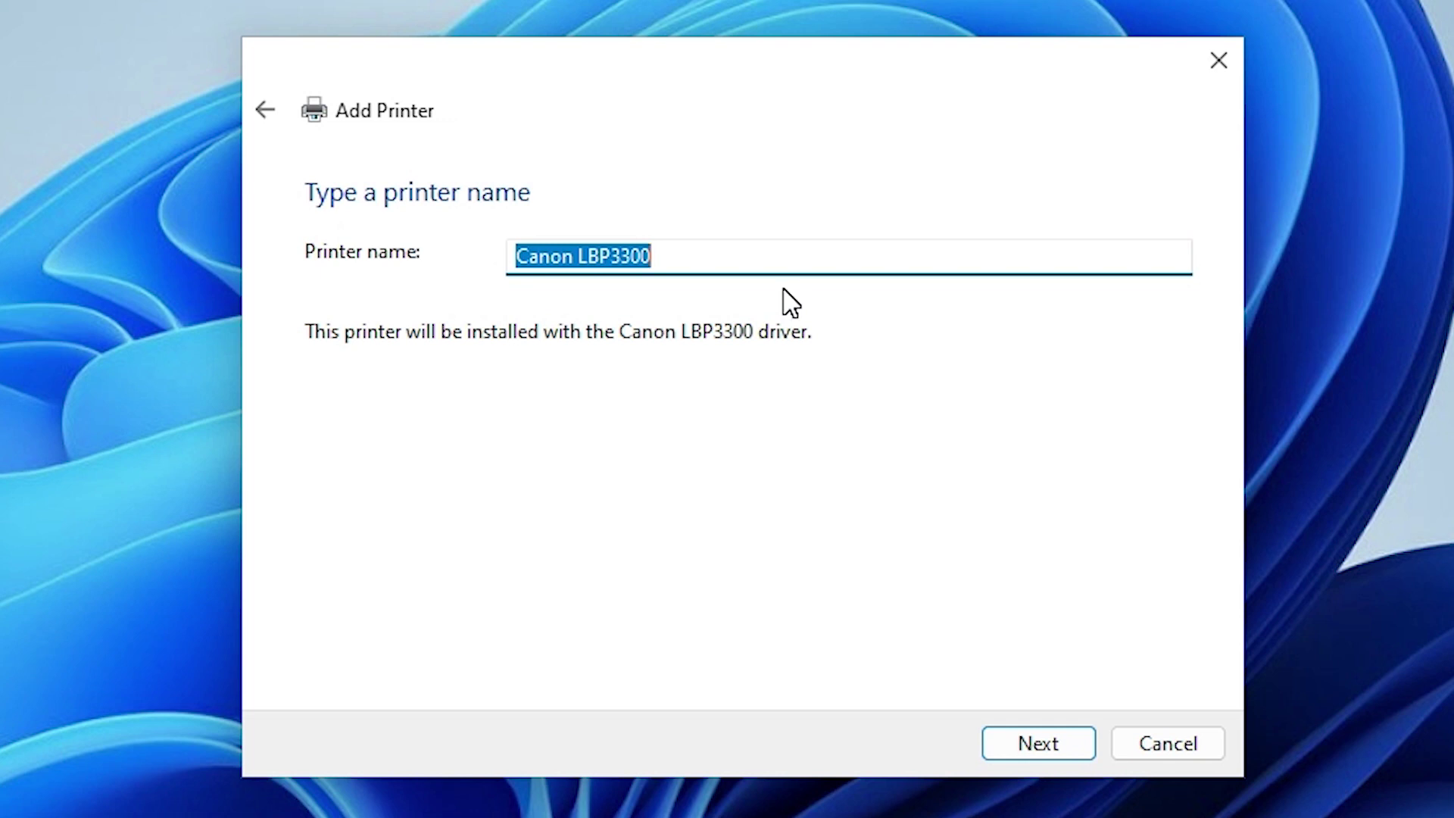
pyautogui.click(1028, 751)
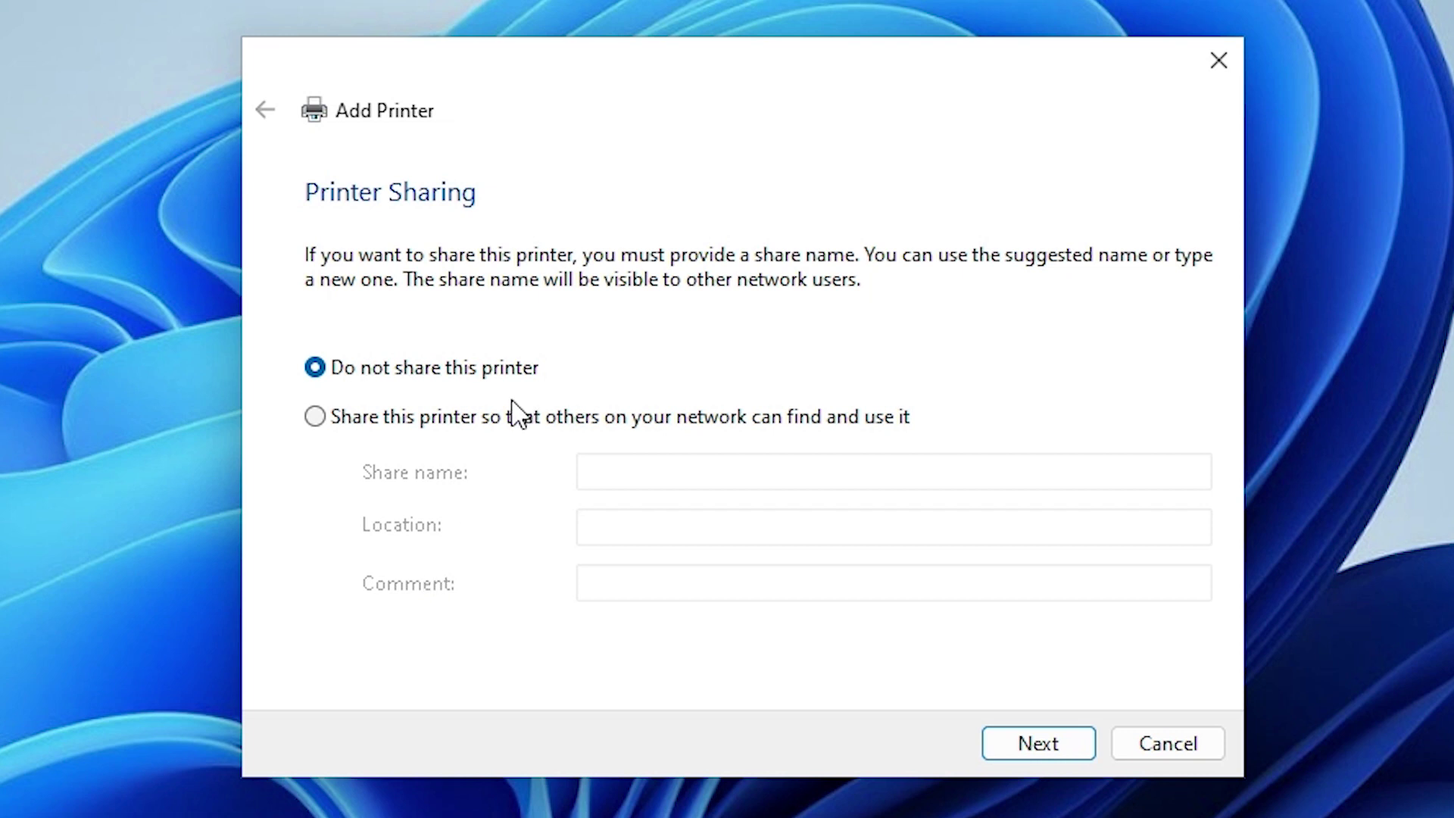
# Choose 'Do not share this printer' and finish the wizard.
pyautogui.click(474, 416)
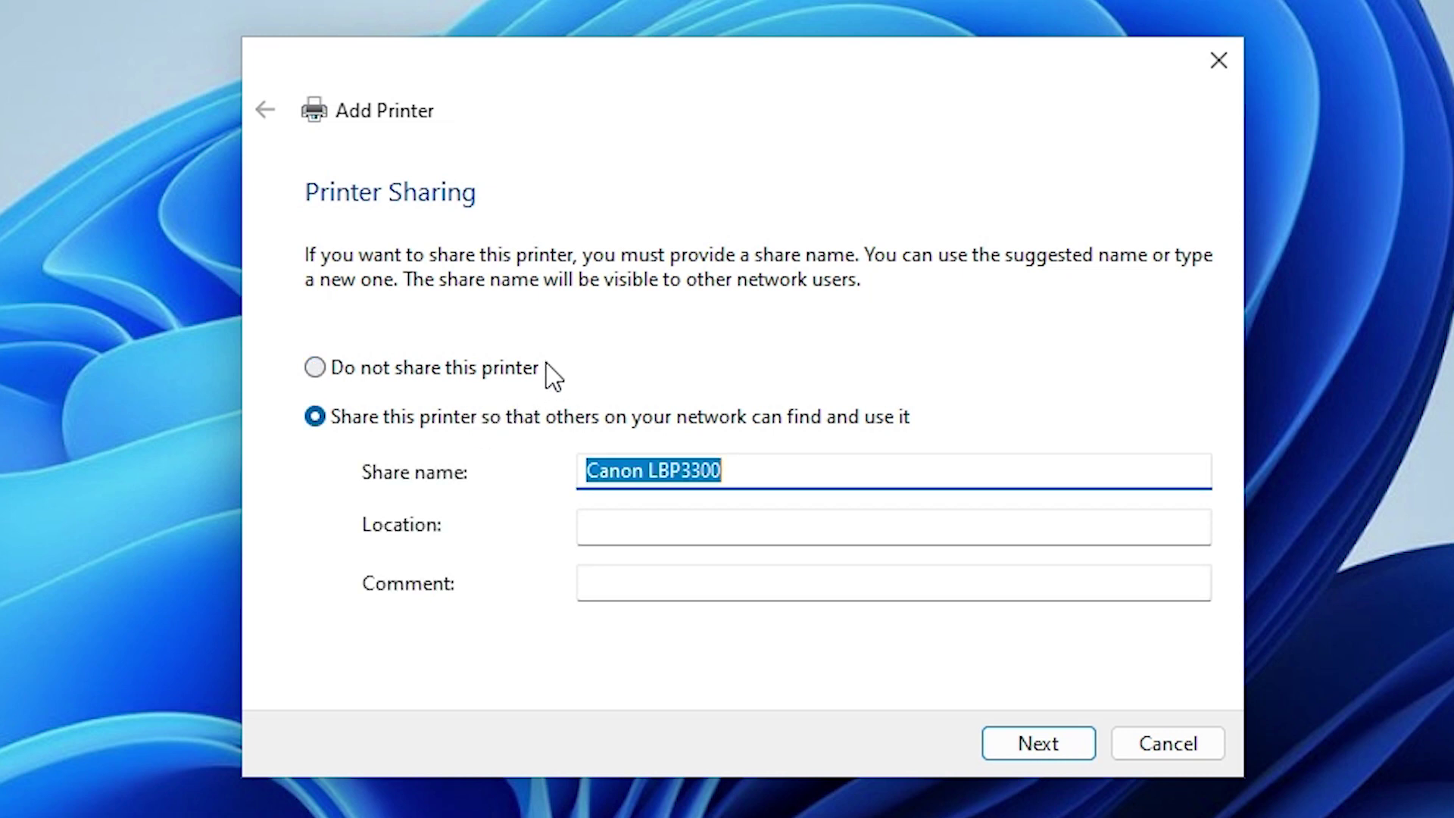
pyautogui.click(455, 379)
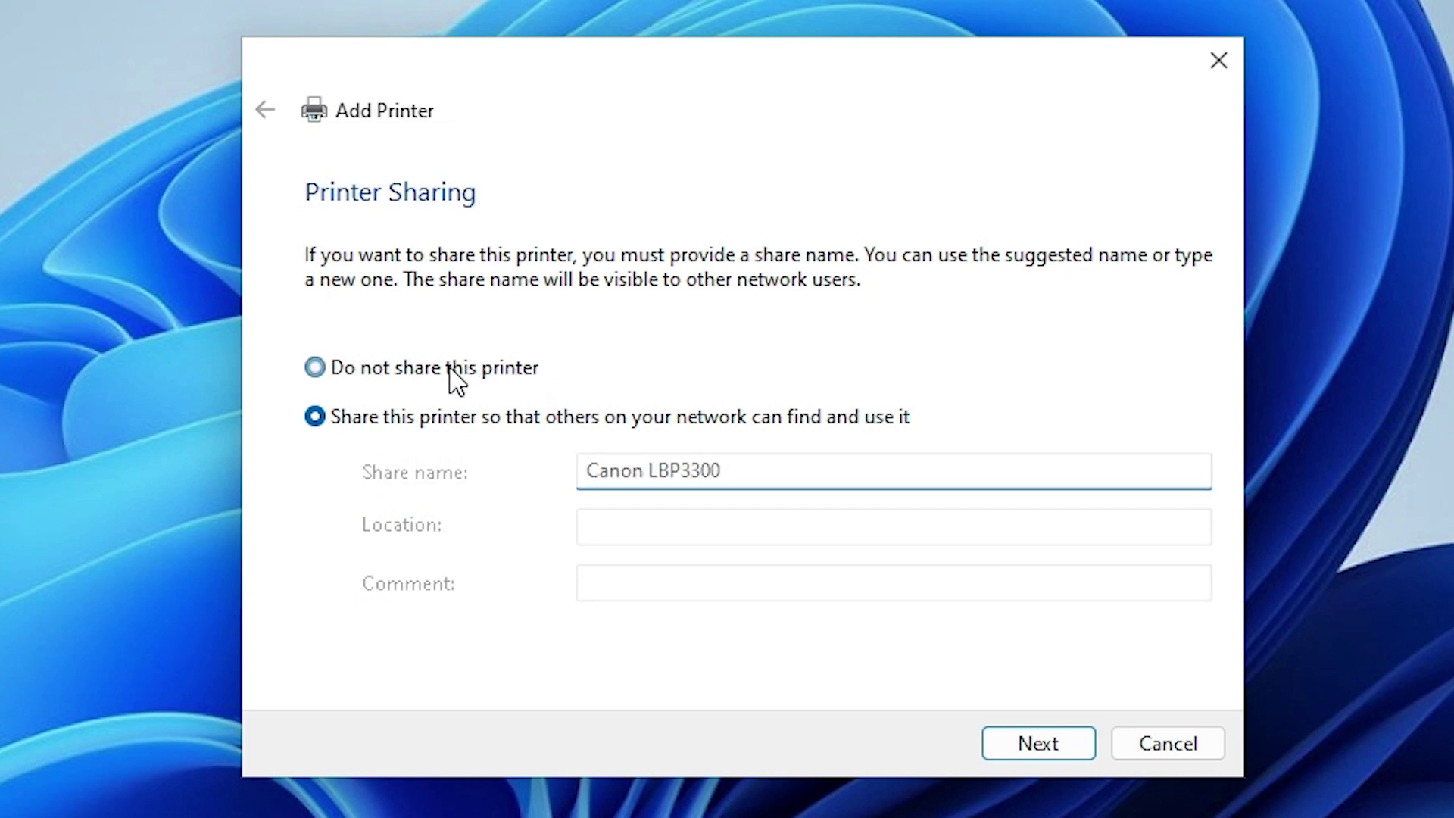
pyautogui.click(992, 753)
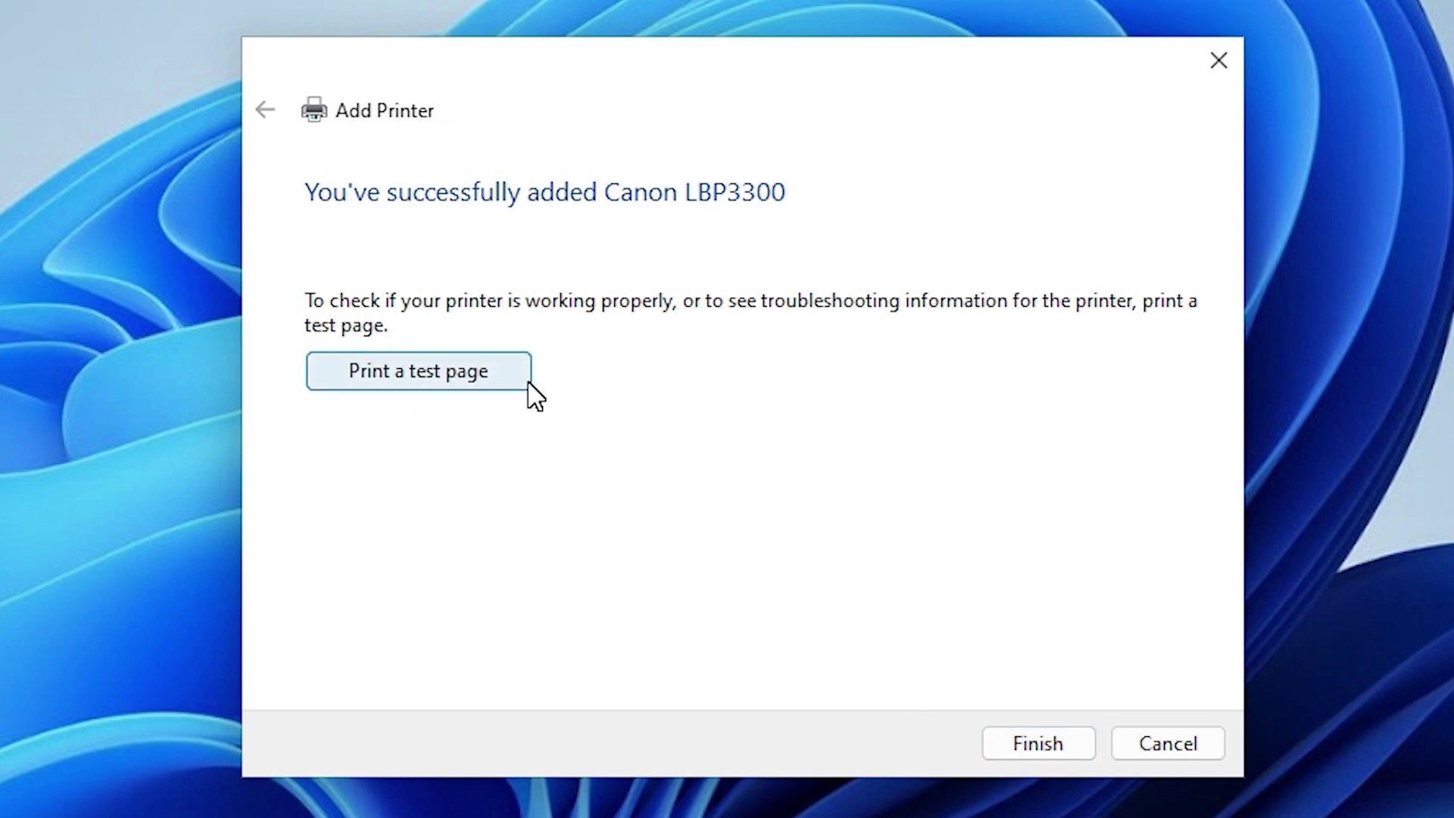
pyautogui.click(1075, 759)
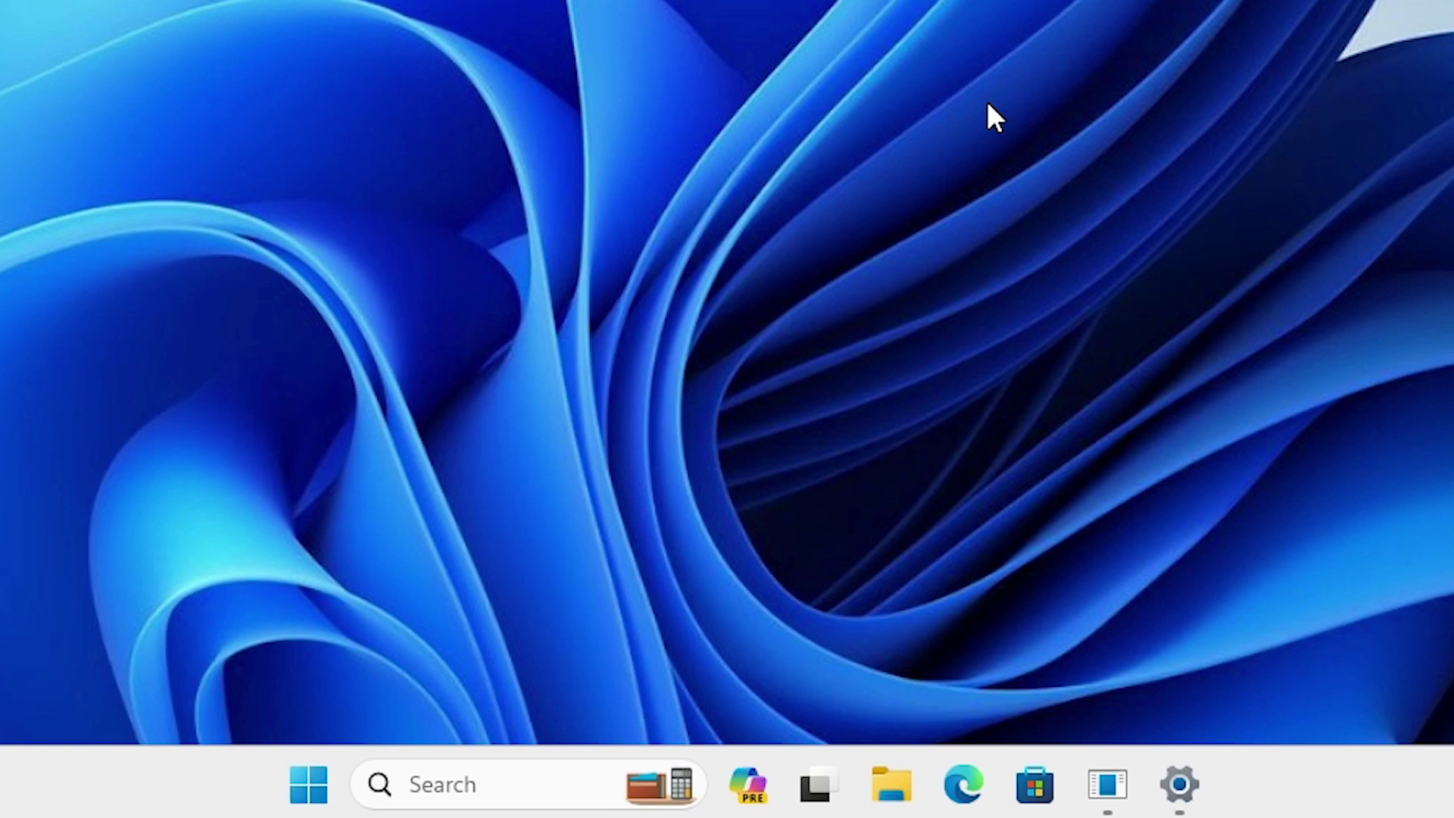
# Restart the PC from the Start menu's power options.
pyautogui.click(316, 772)
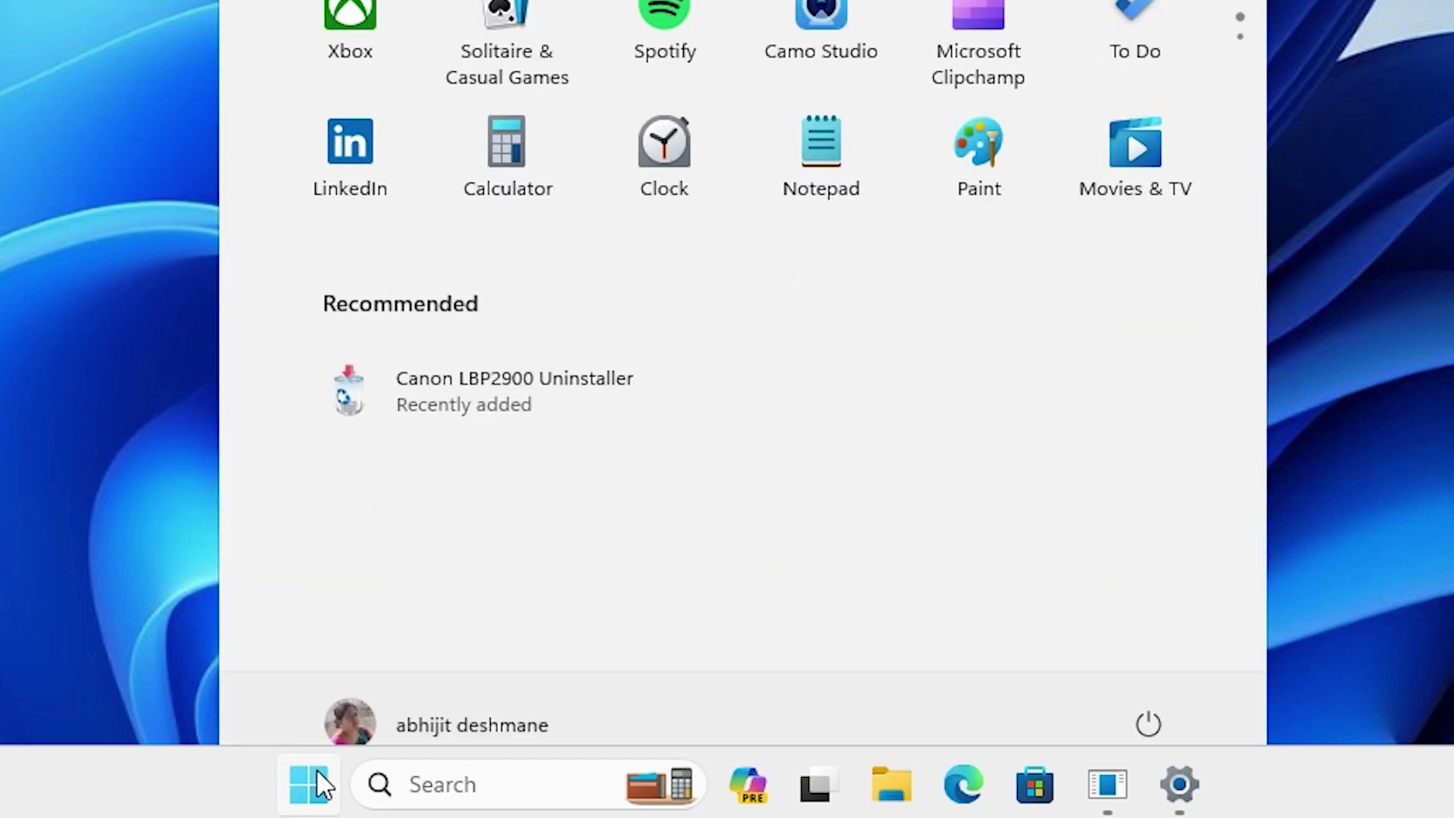
pyautogui.click(1183, 678)
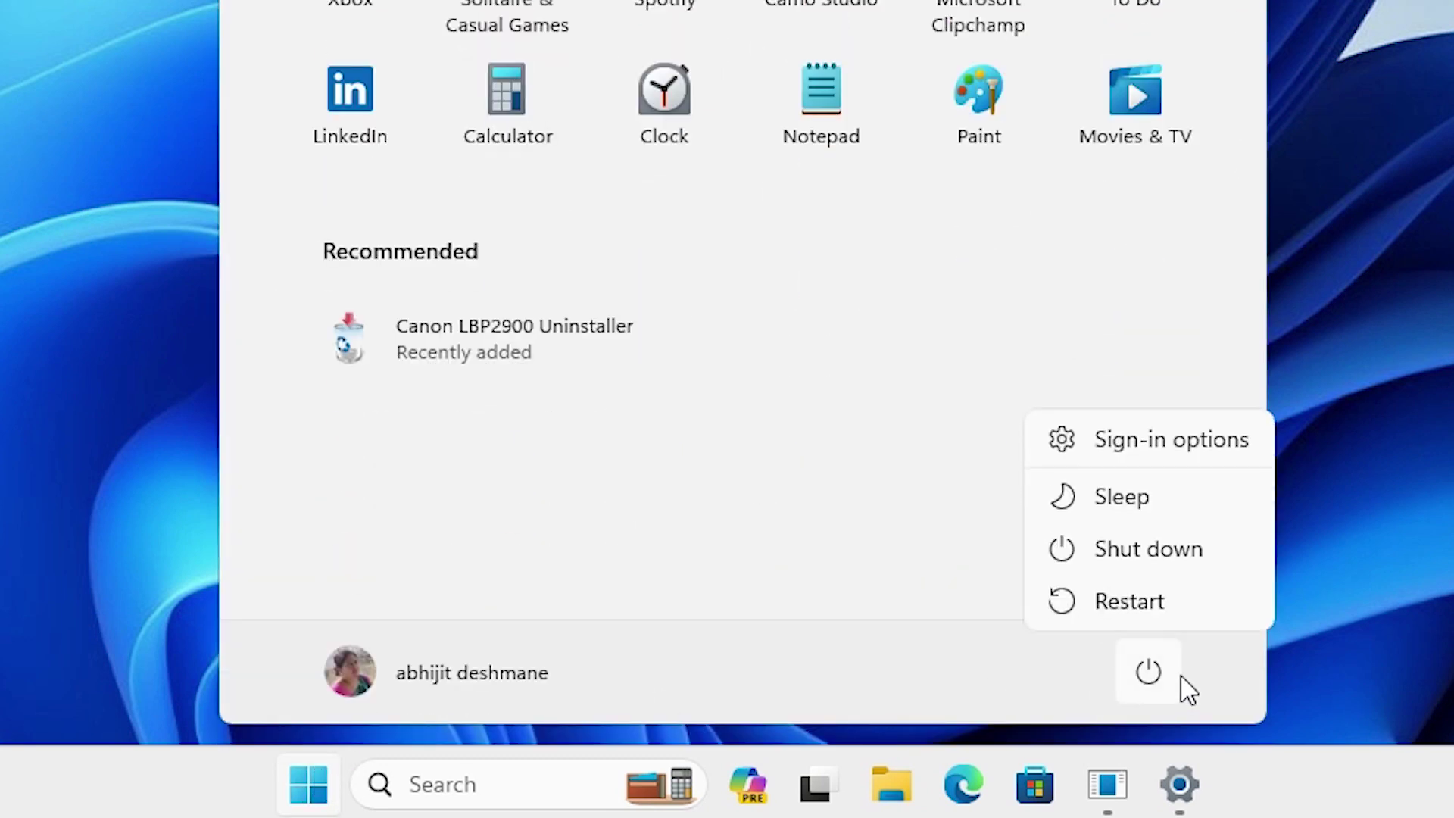
pyautogui.click(1165, 613)
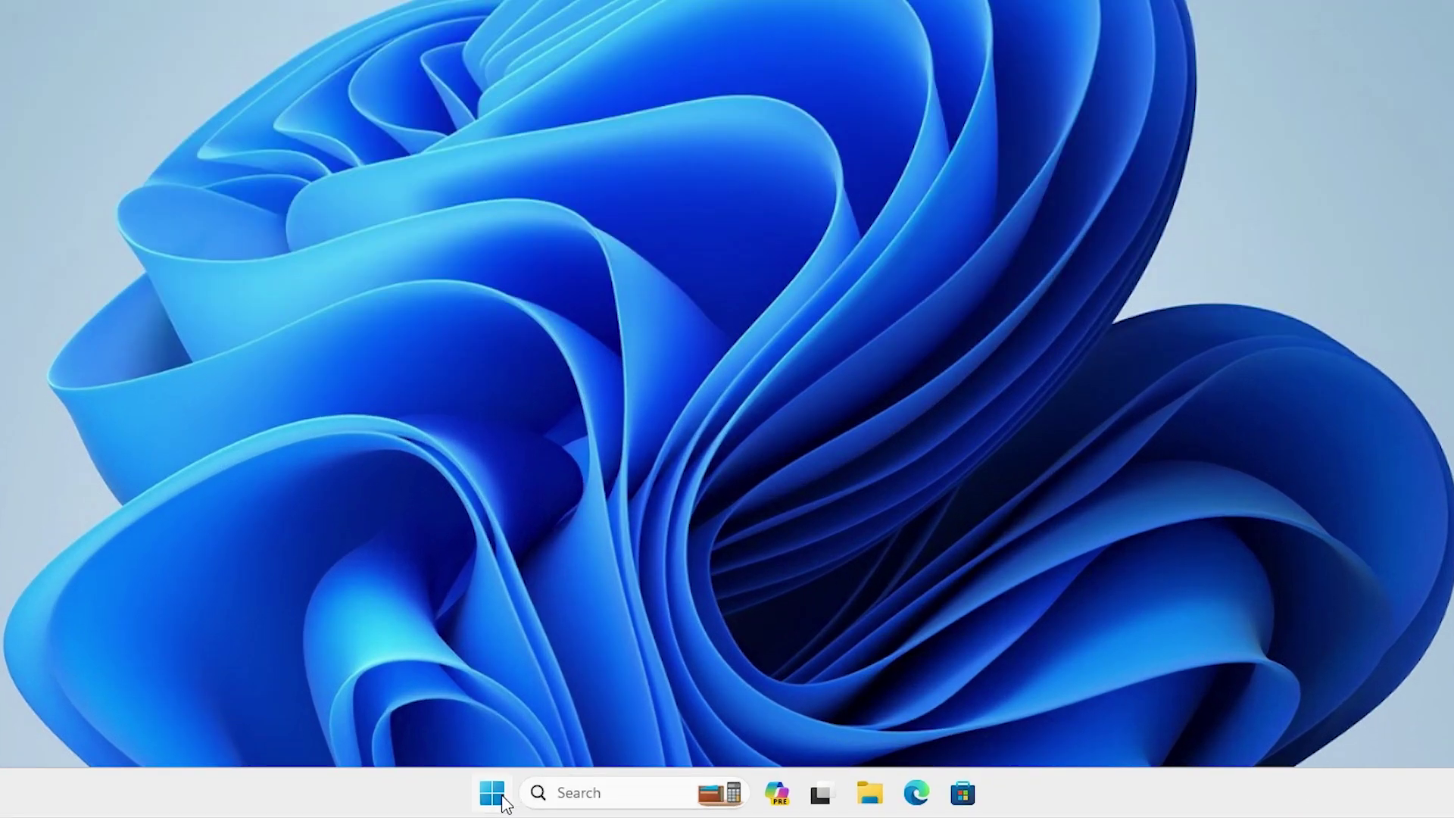
# Search 'pr' in Start and open the Printers & scanners settings page.
pyautogui.click(561, 802)
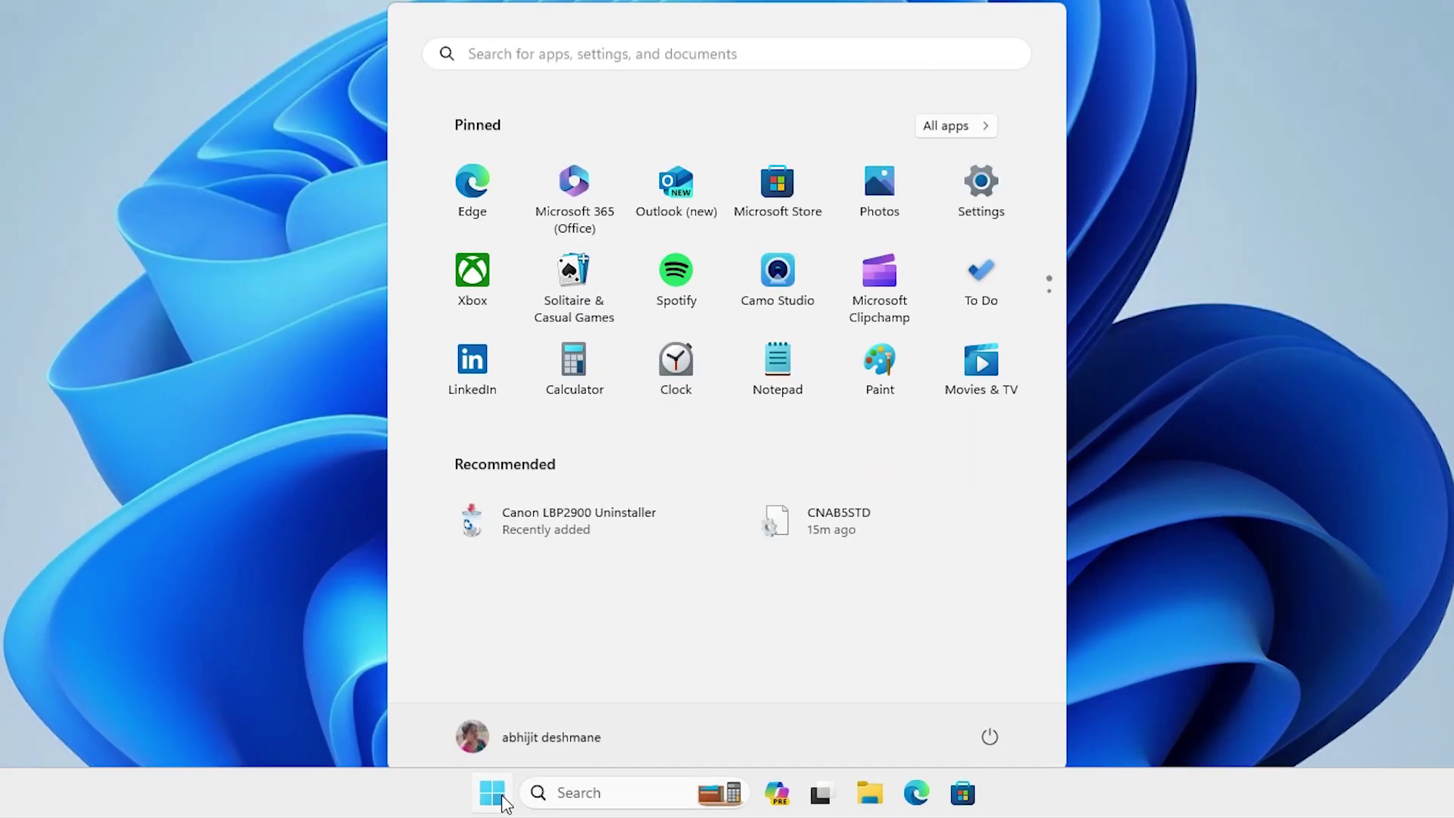
pyautogui.write('pr')
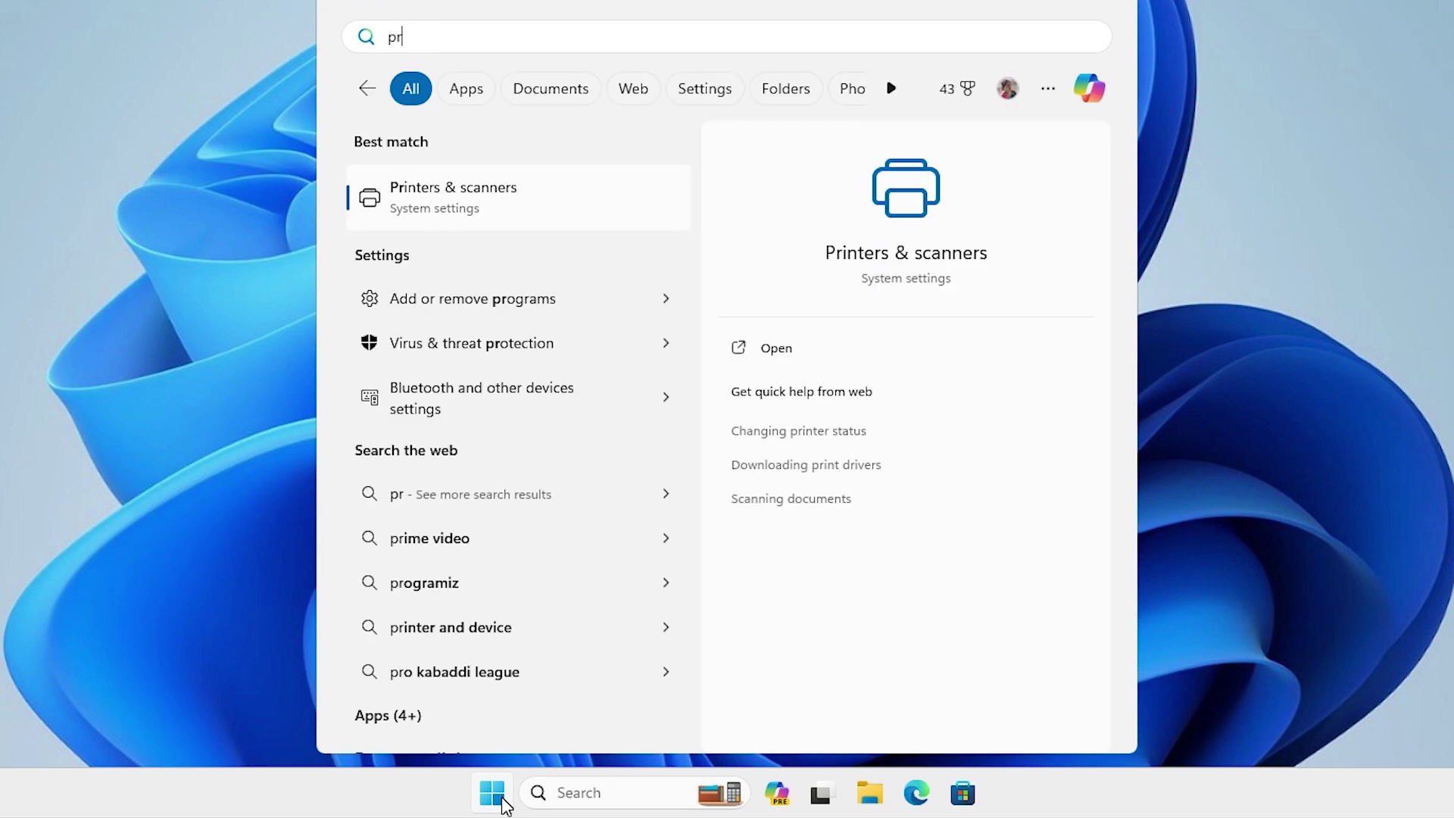
pyautogui.click(561, 199)
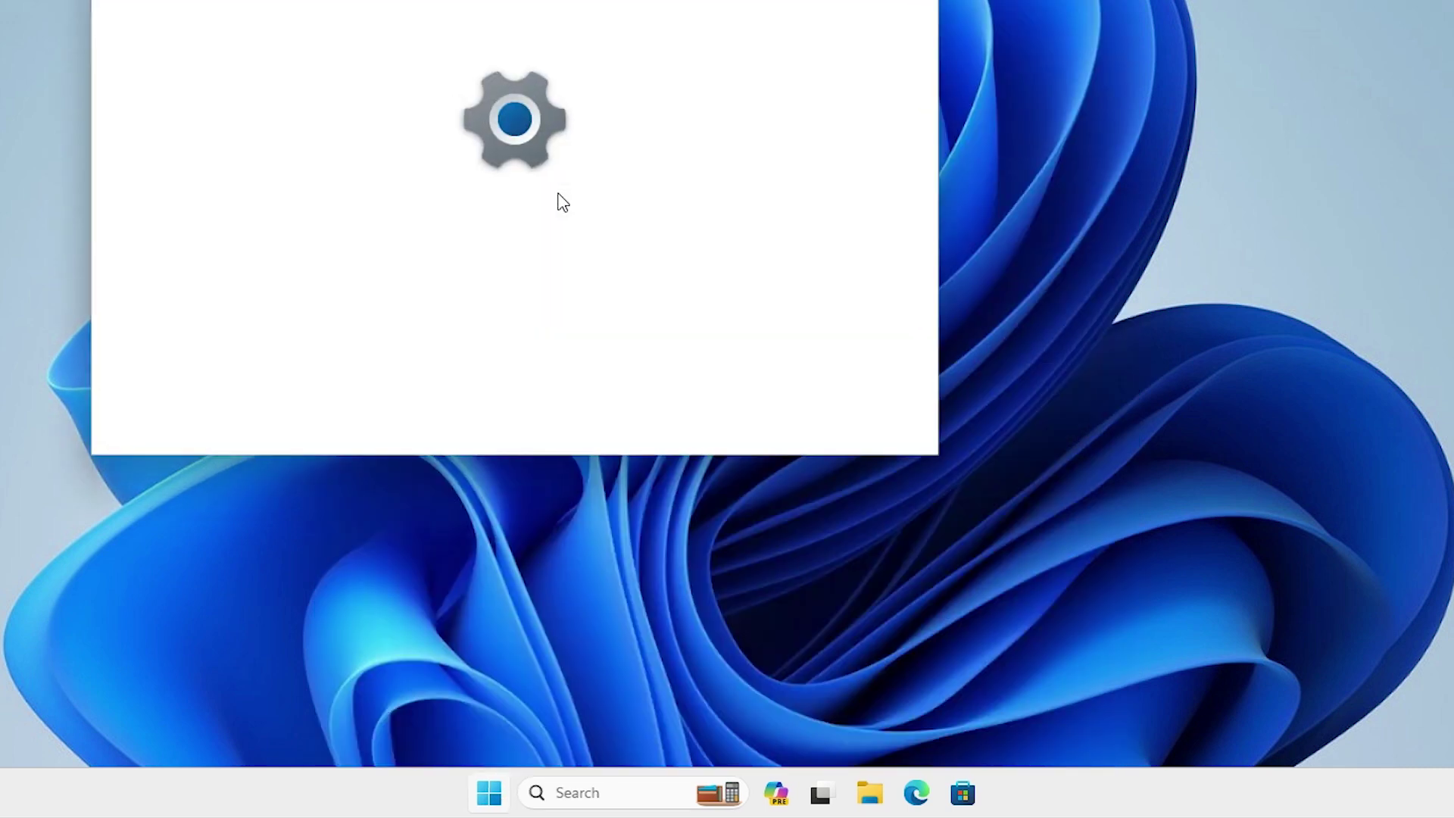